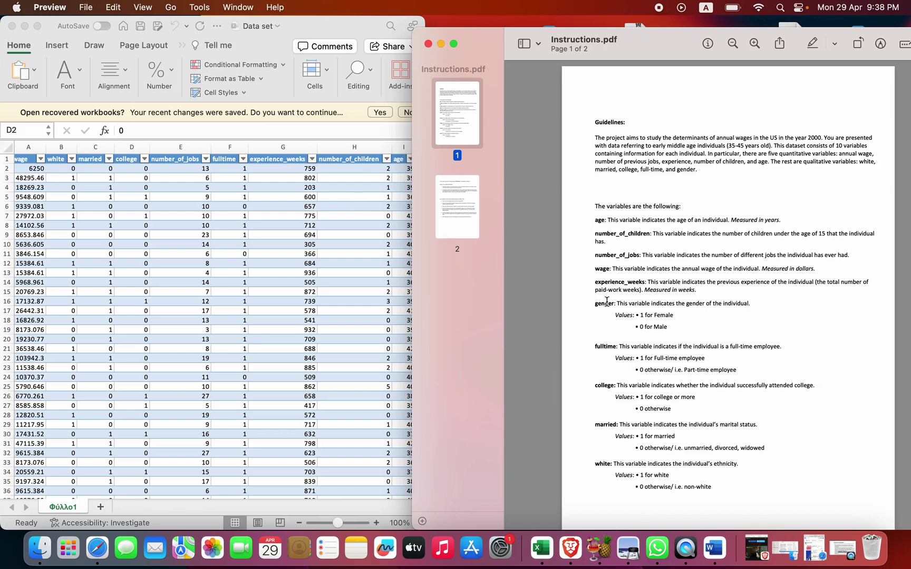
# Review the Excel data set's variable columns and read the variable definitions and report requirements in Instructions.pdf
pyautogui.scroll(-1, 649, 329)
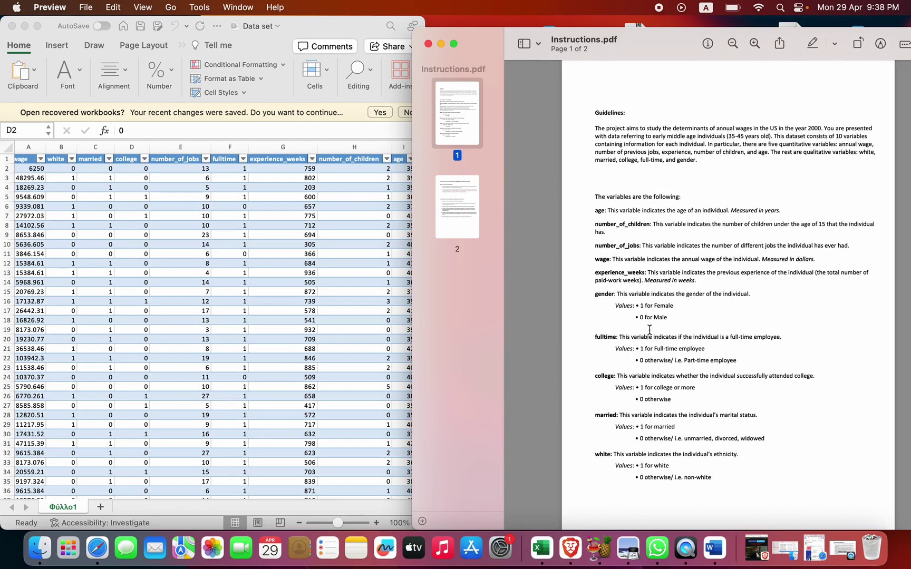
pyautogui.scroll(1, 650, 329)
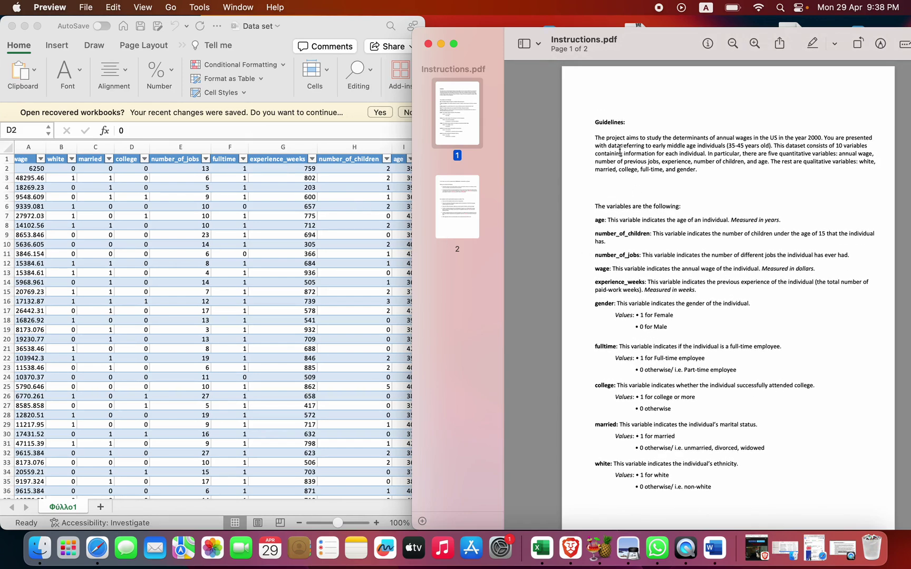
pyautogui.click(256, 256)
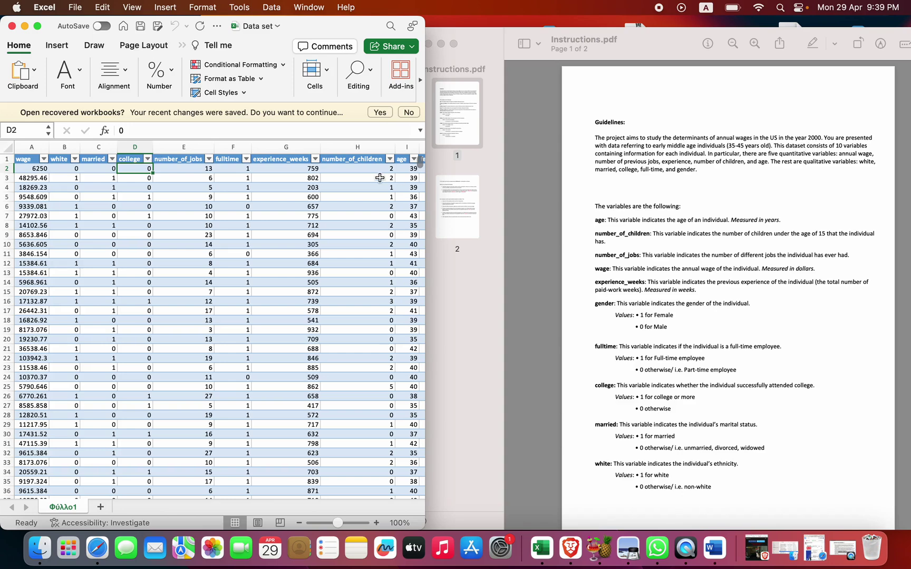
pyautogui.click(25, 157)
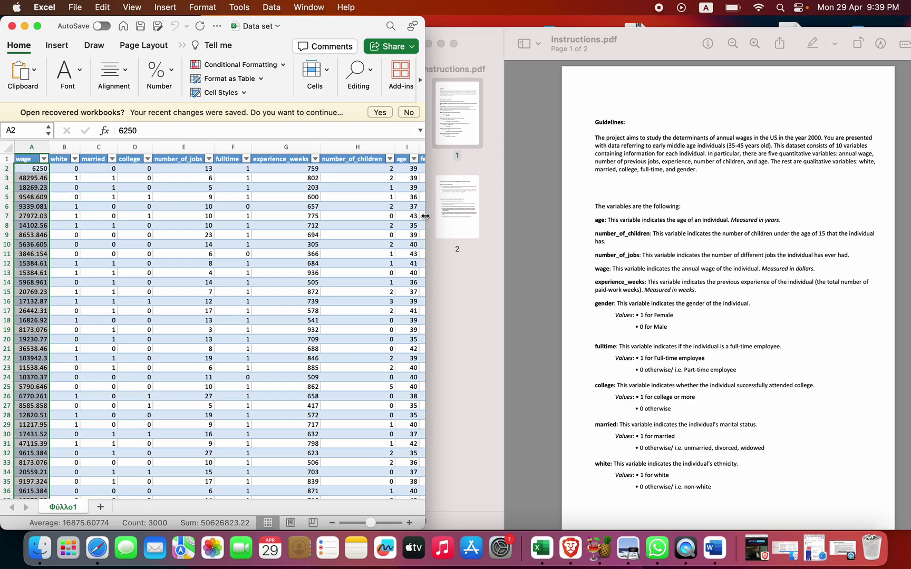
pyautogui.hscroll(3, 279, 204)
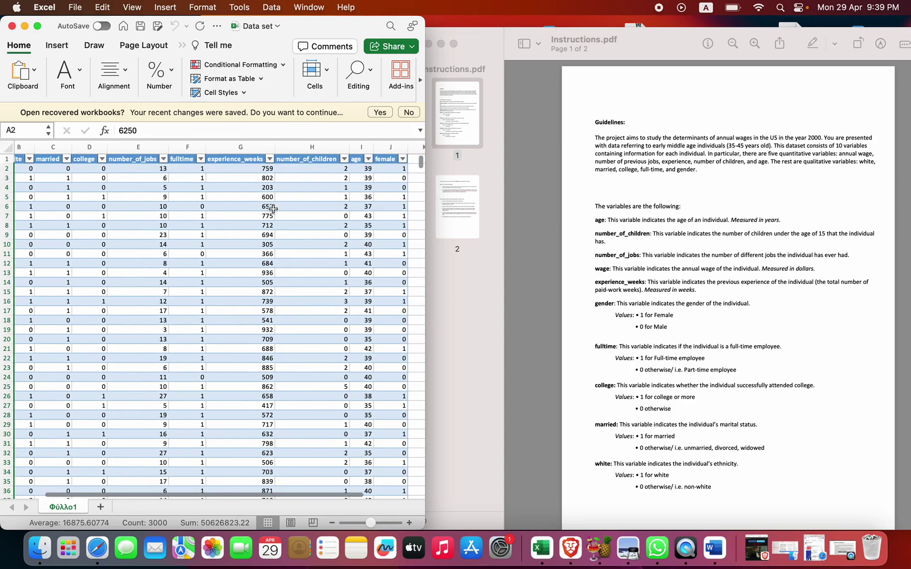
pyautogui.click(356, 159)
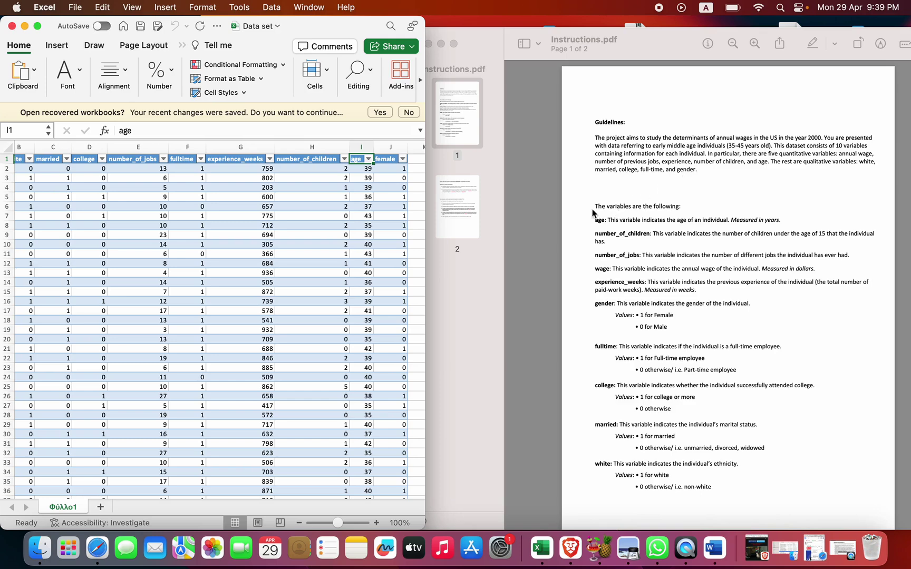
pyautogui.scroll(-2, 618, 205)
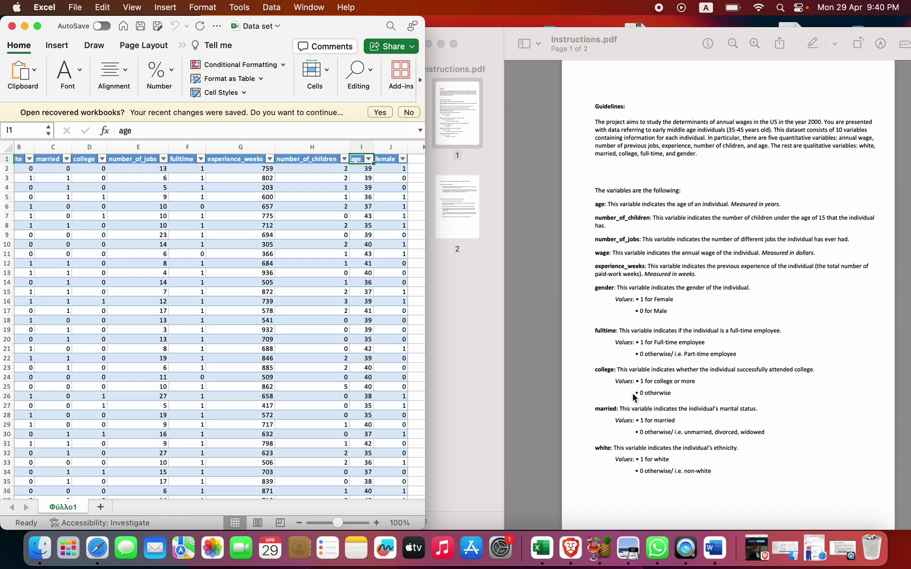
pyautogui.scroll(-3, 638, 389)
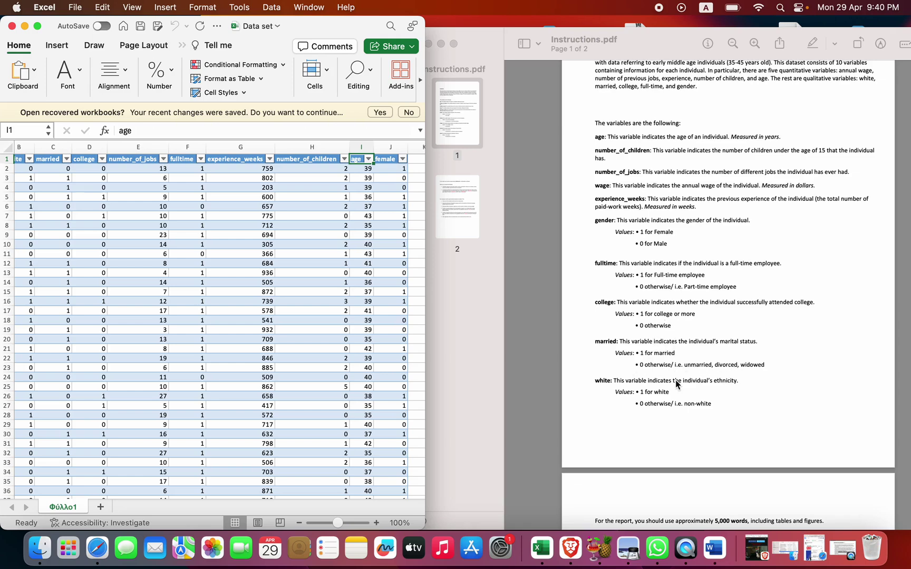
pyautogui.scroll(-2, 623, 390)
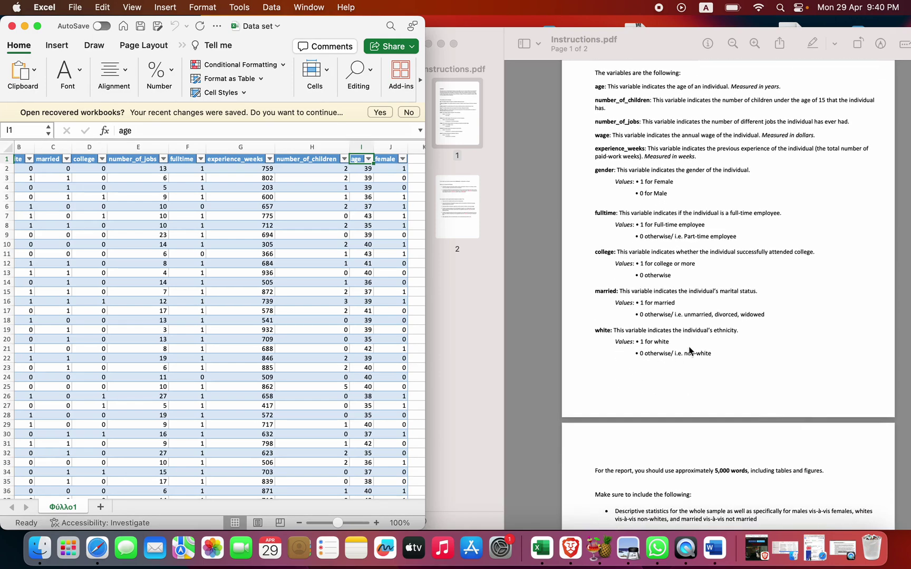
pyautogui.scroll(-4, 592, 355)
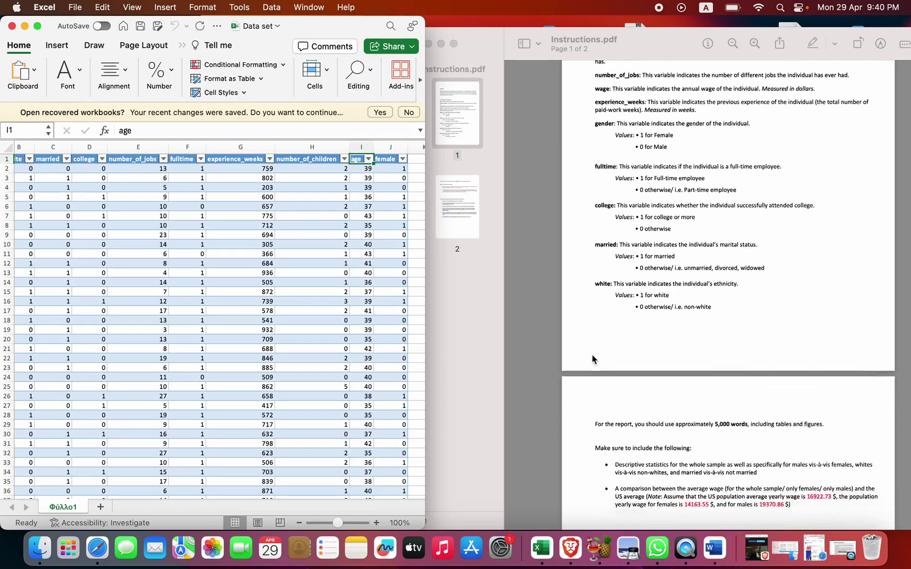
pyautogui.scroll(-6, 592, 355)
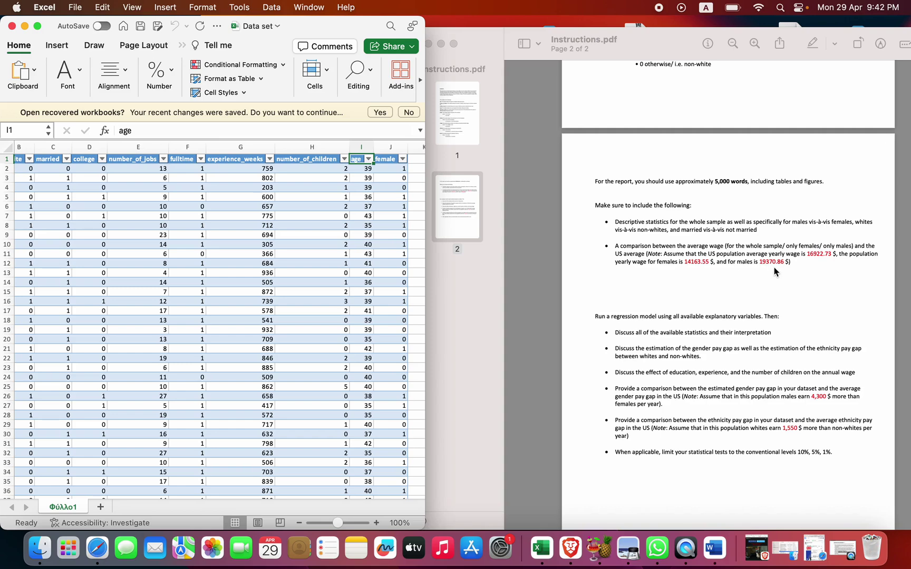
pyautogui.scroll(-2, 774, 269)
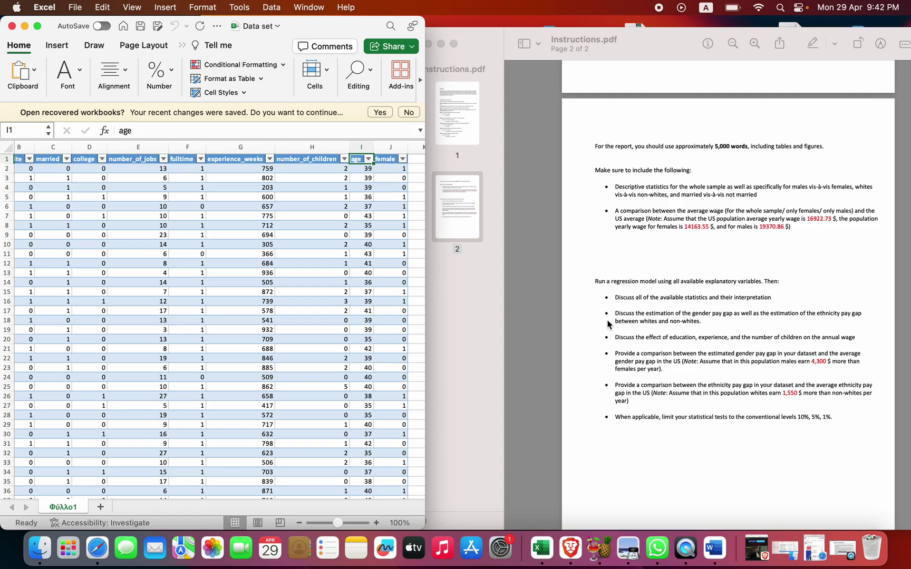
pyautogui.scroll(-2, 608, 323)
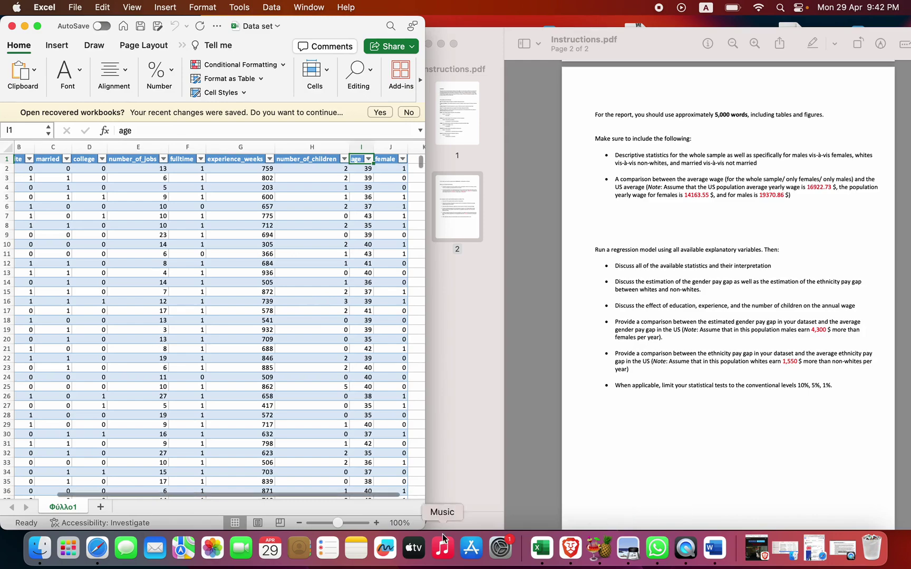
# Launch SPSS Statistics and create a new dataset from its welcome dialog
pyautogui.click(68, 548)
pyautogui.write('s')
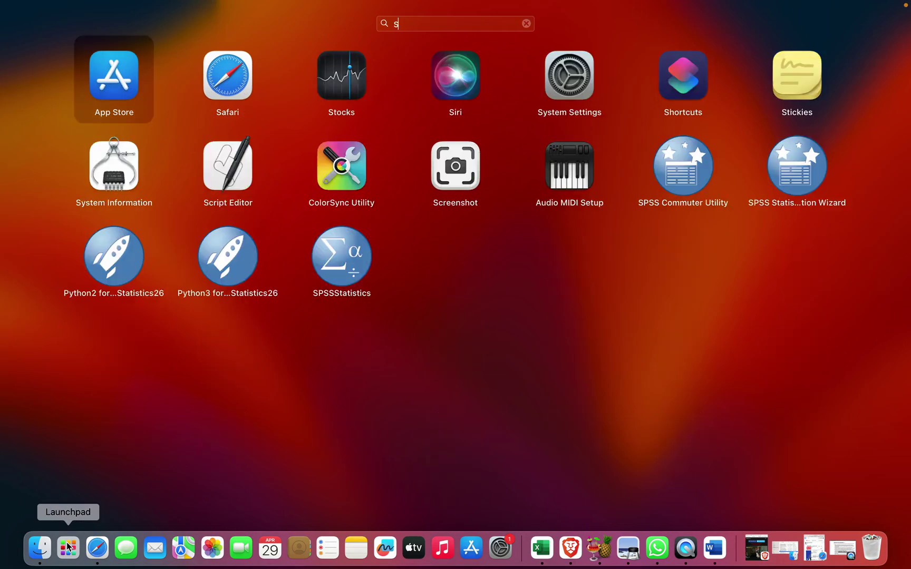
pyautogui.write('p')
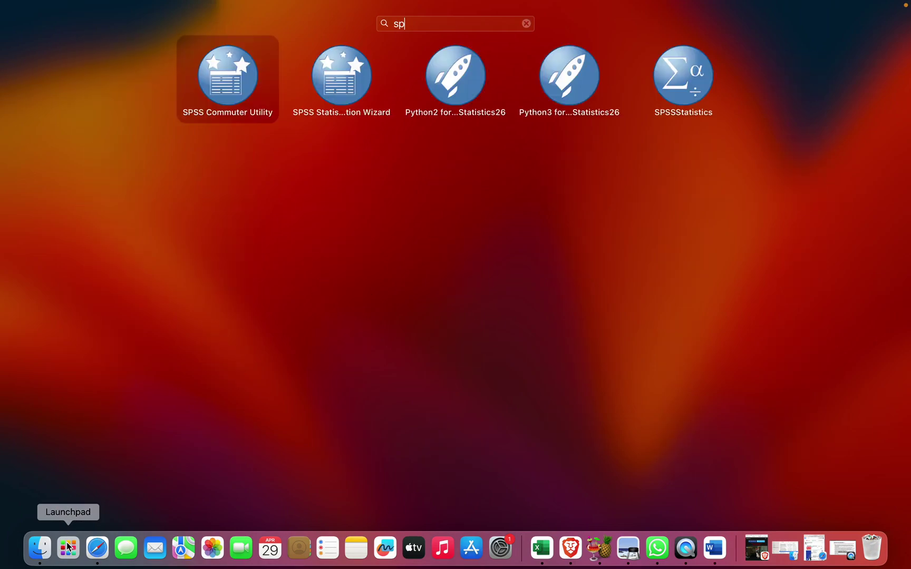
pyautogui.click(684, 77)
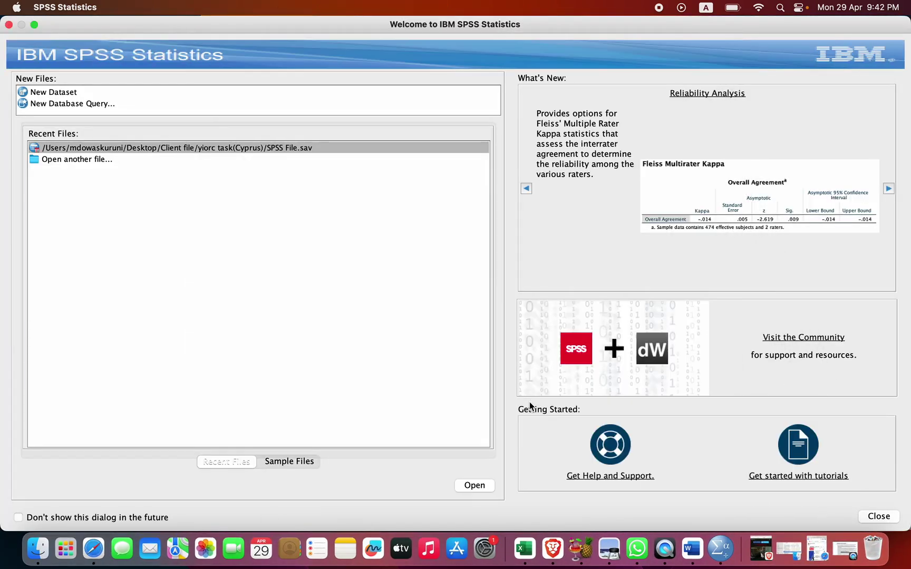
pyautogui.doubleClick(48, 92)
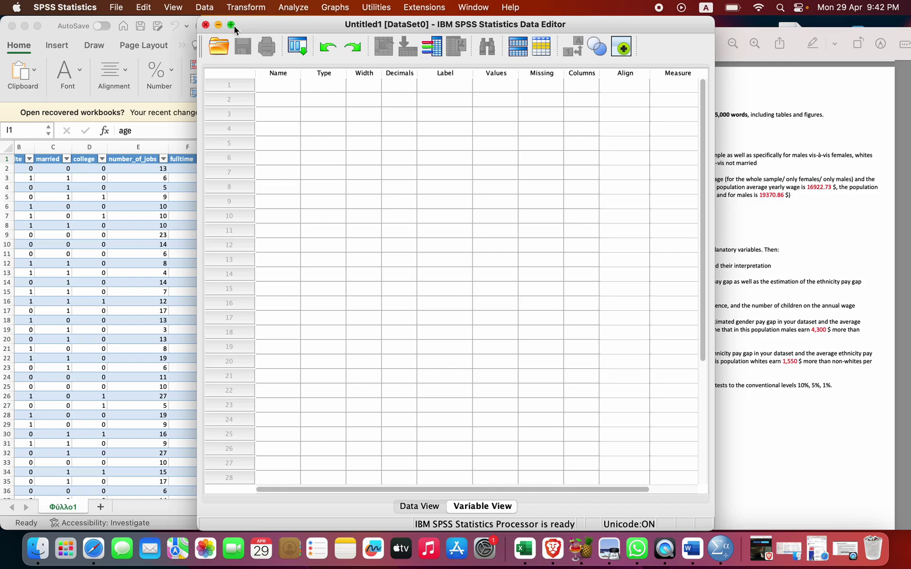
# Import the Excel workbook Data set.xlsx from the Desktop folder into SPSS with the default read options
pyautogui.click(118, 8)
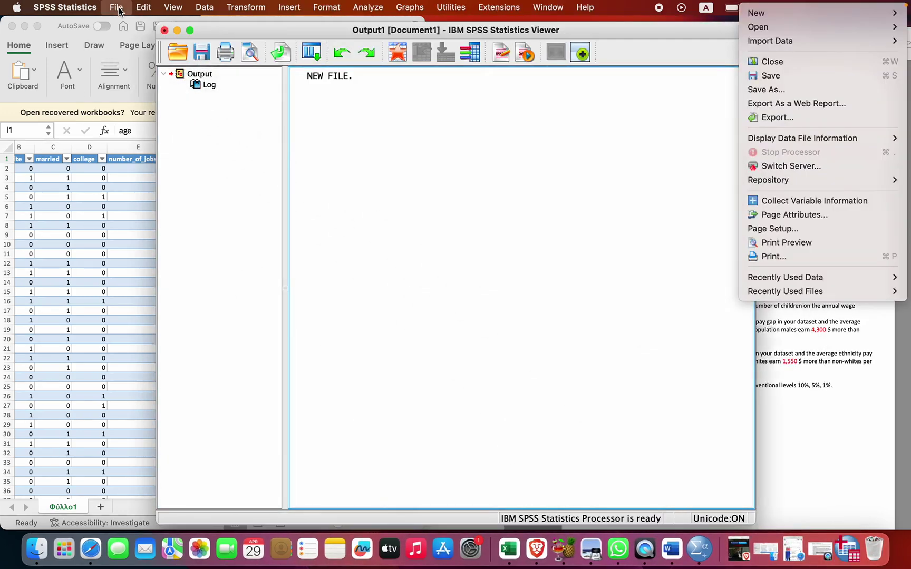
pyautogui.click(118, 8)
pyautogui.moveTo(131, 47)
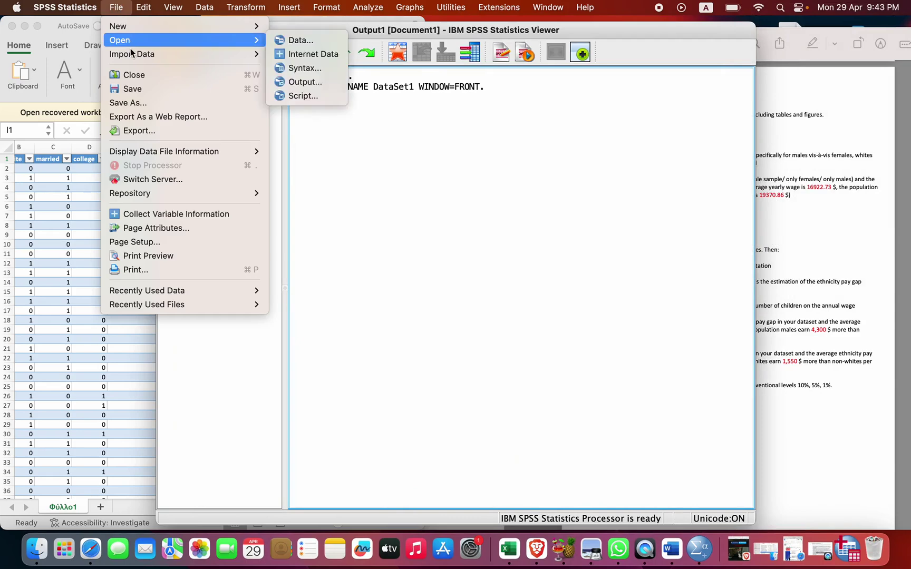
pyautogui.moveTo(157, 53)
pyautogui.click(288, 76)
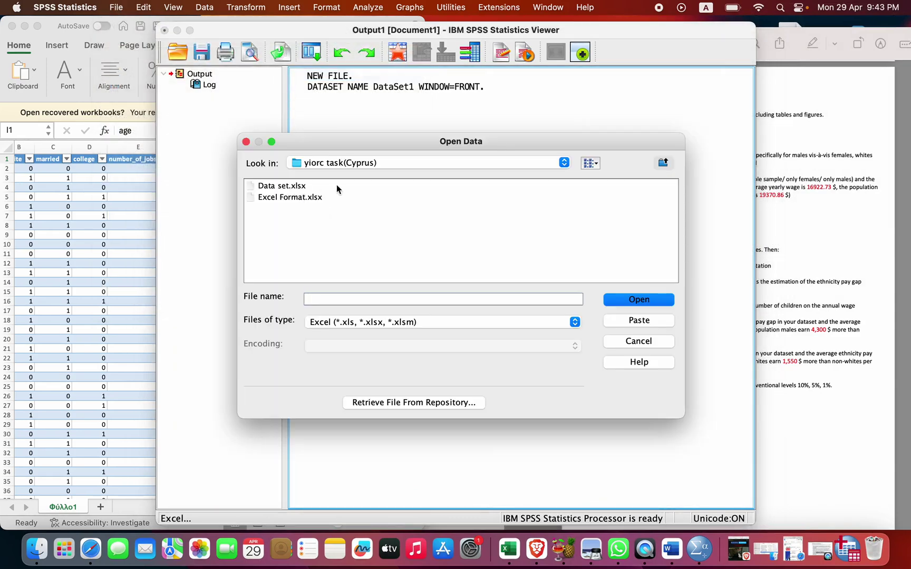
pyautogui.click(662, 163)
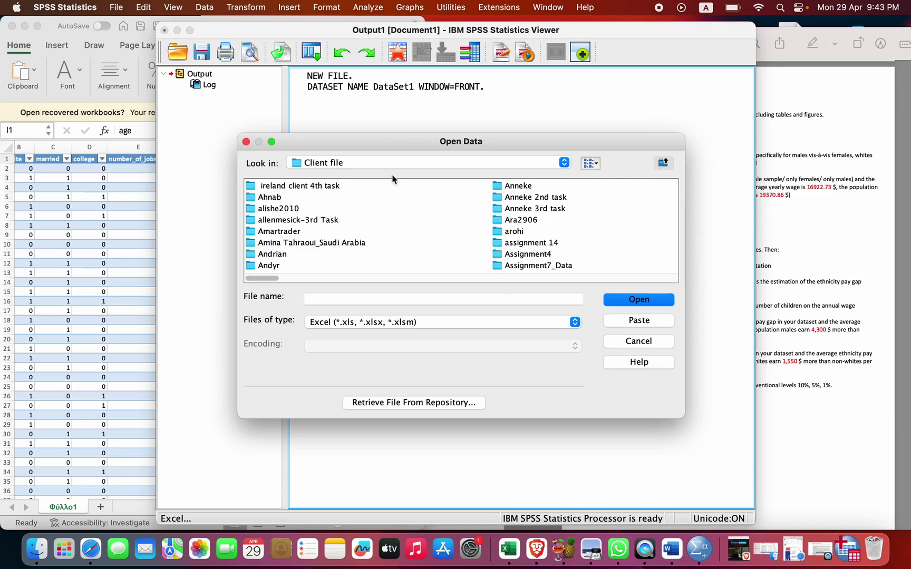
pyautogui.click(662, 163)
pyautogui.click(662, 163)
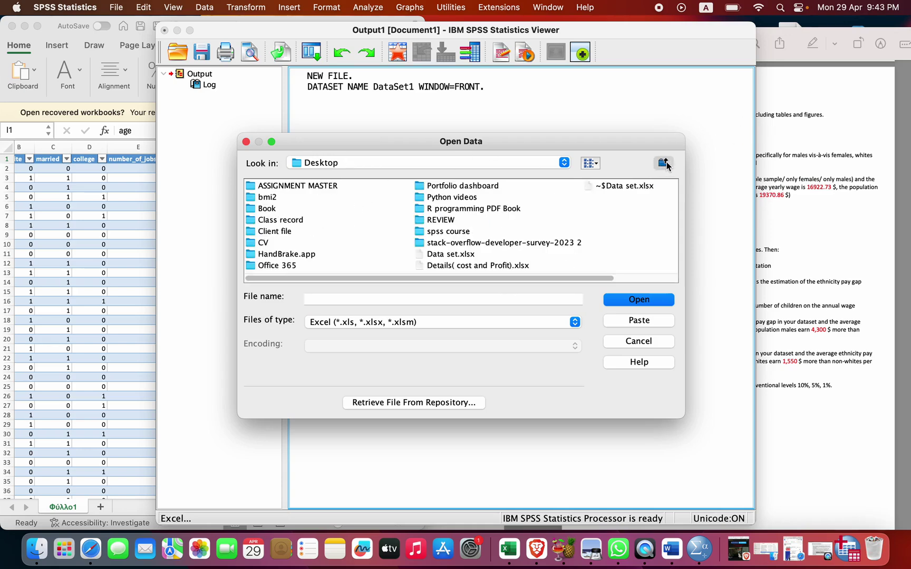
pyautogui.doubleClick(284, 186)
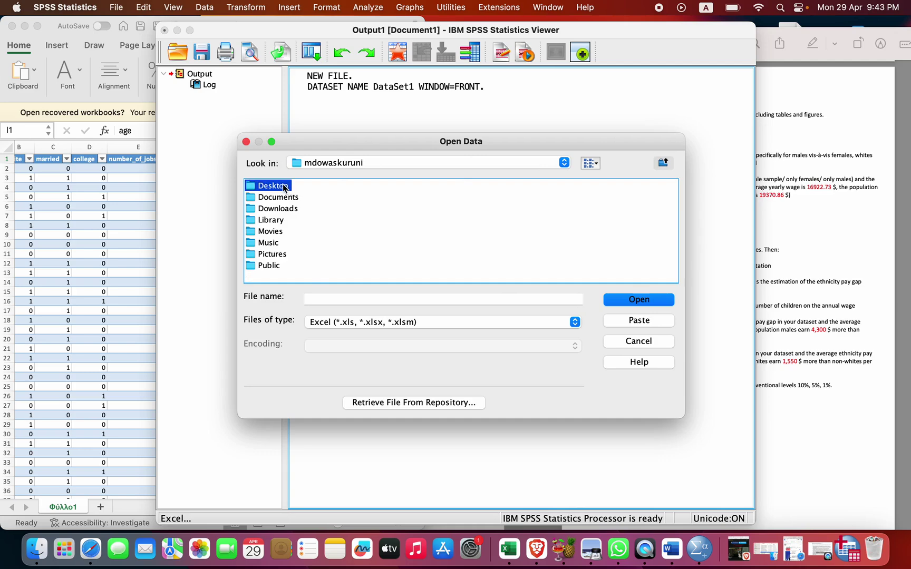
pyautogui.click(444, 243)
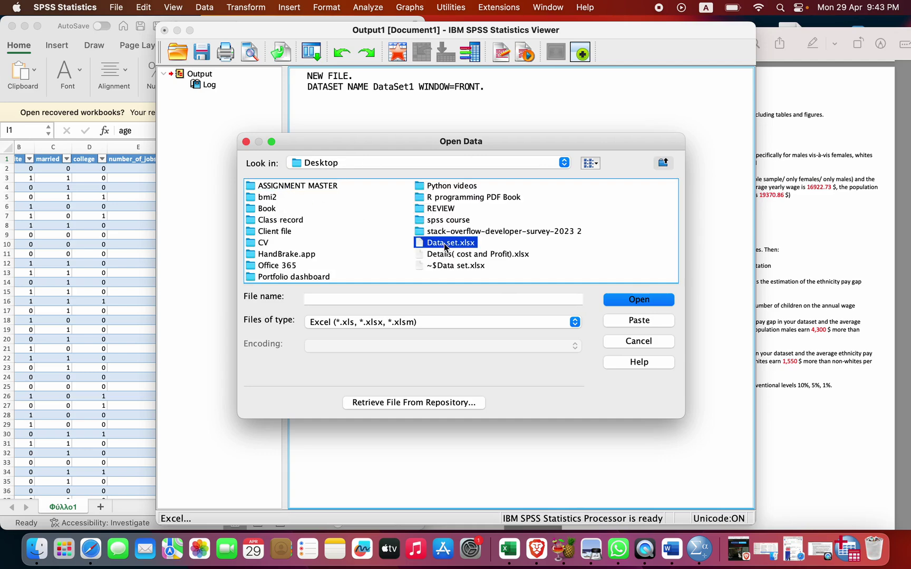
pyautogui.click(618, 303)
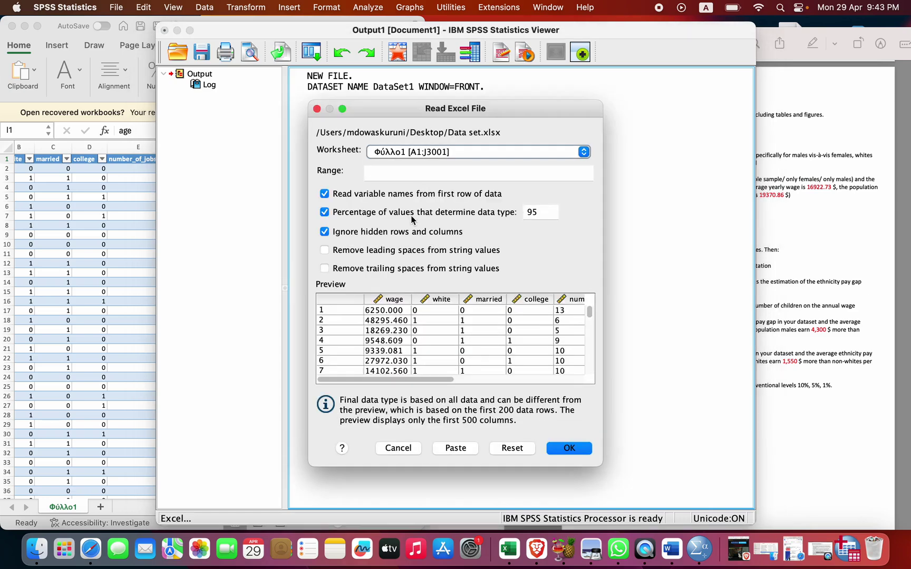
pyautogui.click(569, 449)
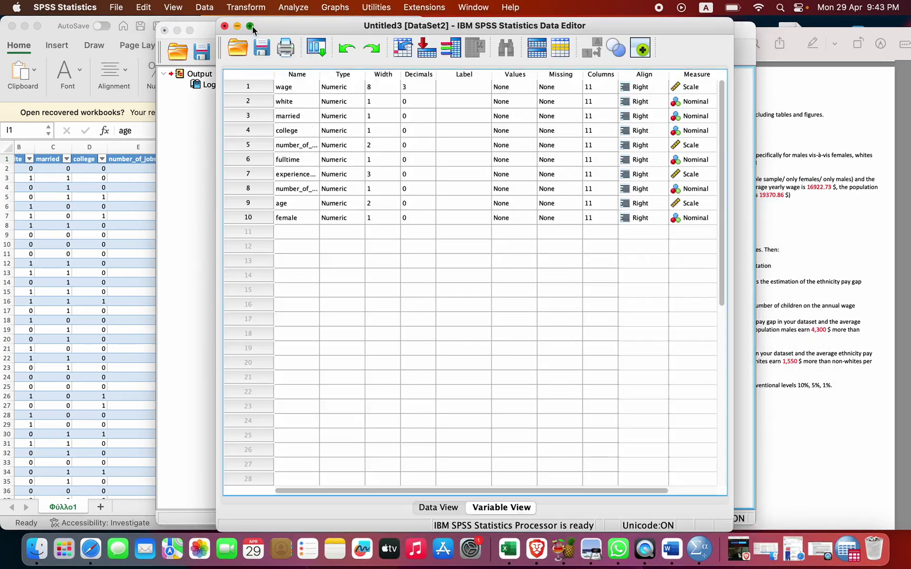
# Resize the SPSS Data Editor to free space beside it and bring the variable definitions in Instructions.pdf into view
pyautogui.click(249, 26)
pyautogui.doubleClick(252, 31)
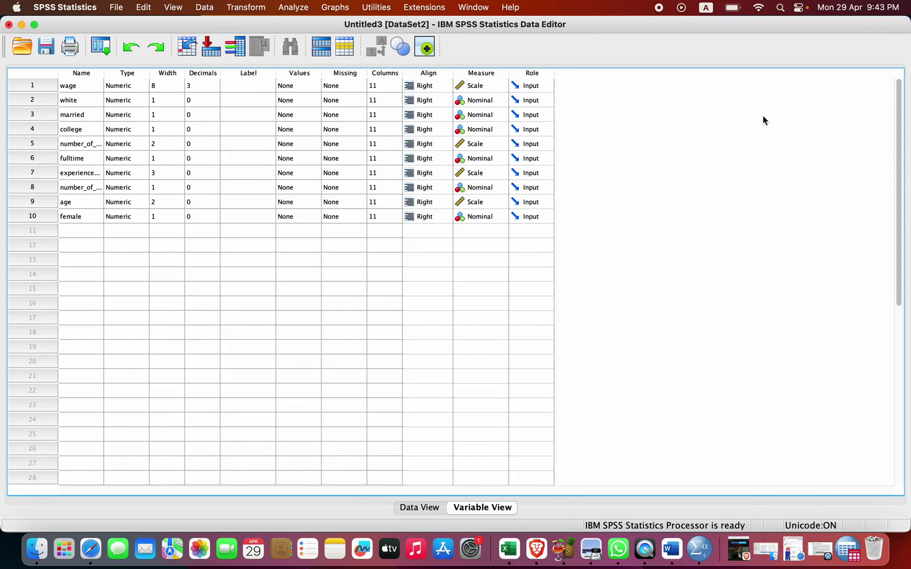
pyautogui.moveTo(908, 168); pyautogui.dragTo(652, 138)
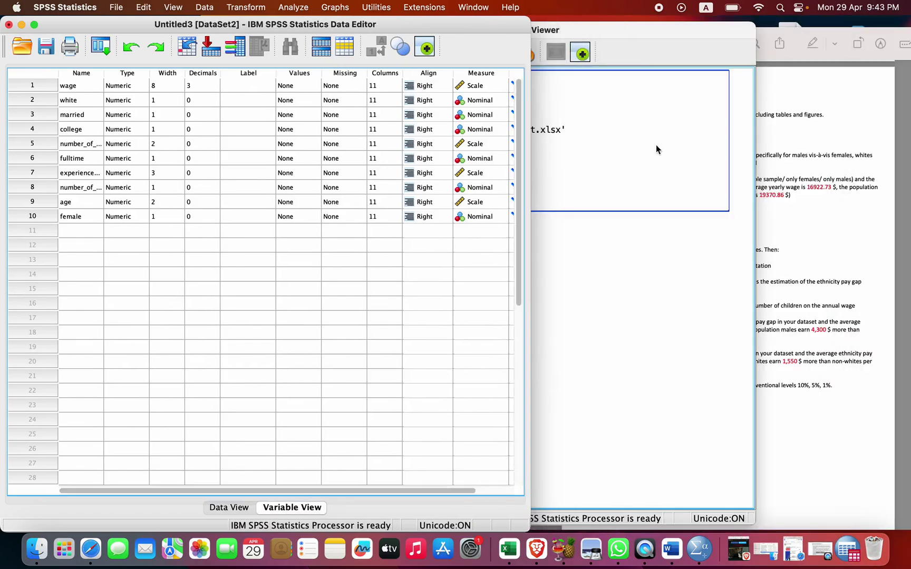
pyautogui.click(814, 158)
pyautogui.scroll(15, 815, 158)
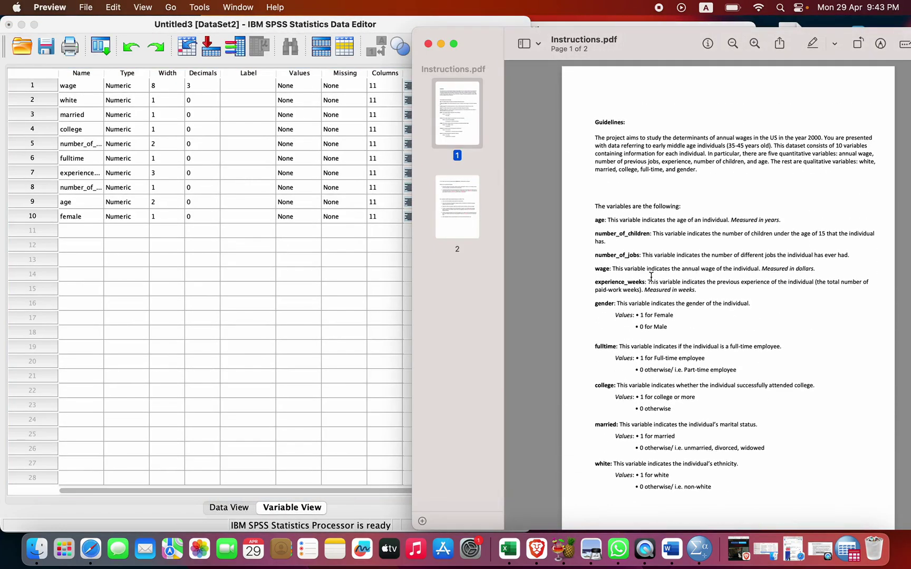
pyautogui.scroll(-1, 673, 301)
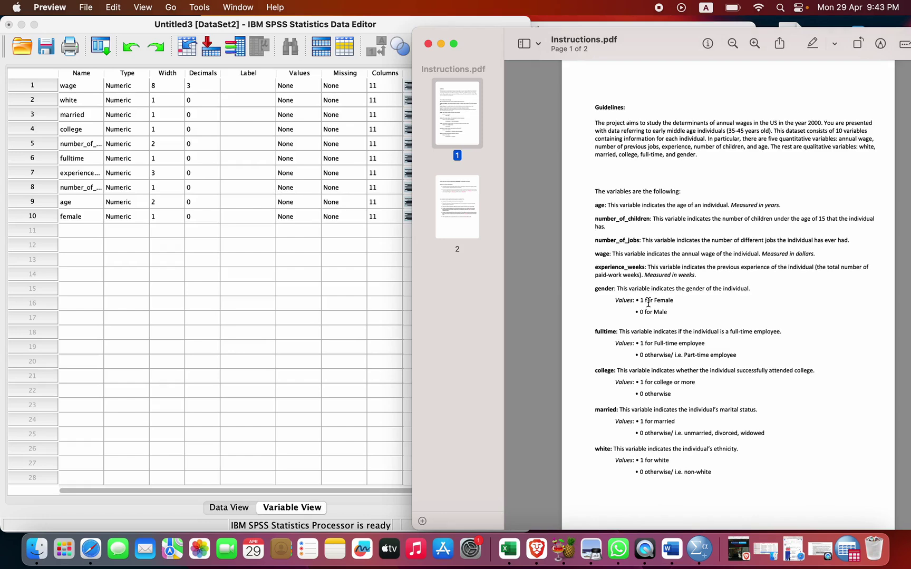
# Define the value labels of the white variable as 1 = "white" and 0 = "non-white"
pyautogui.click(84, 104)
pyautogui.click(102, 104)
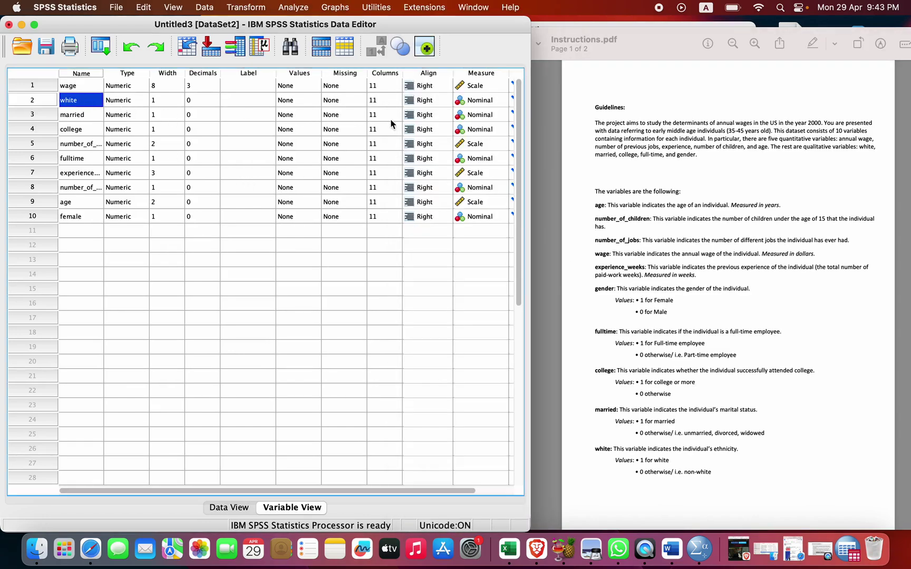
pyautogui.doubleClick(315, 99)
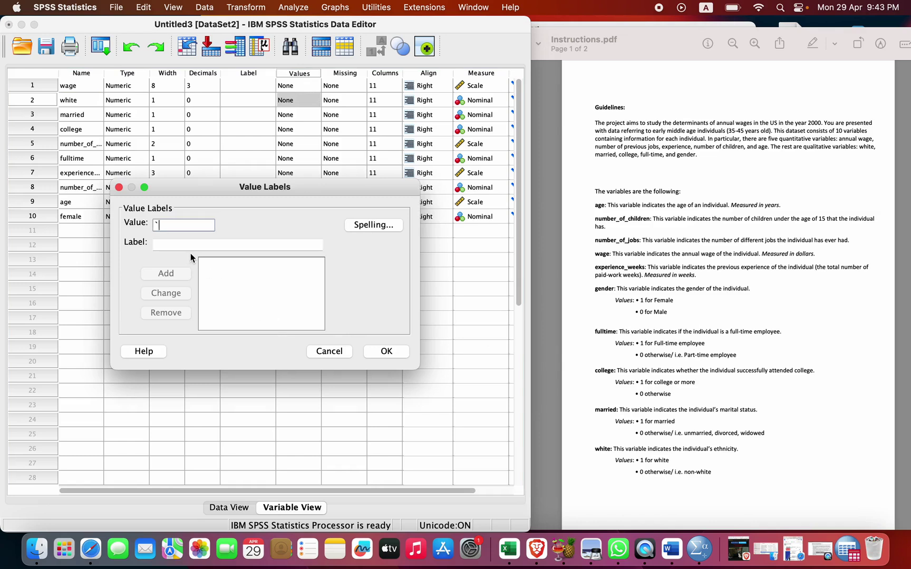
pyautogui.write('1')
pyautogui.press('Tab')
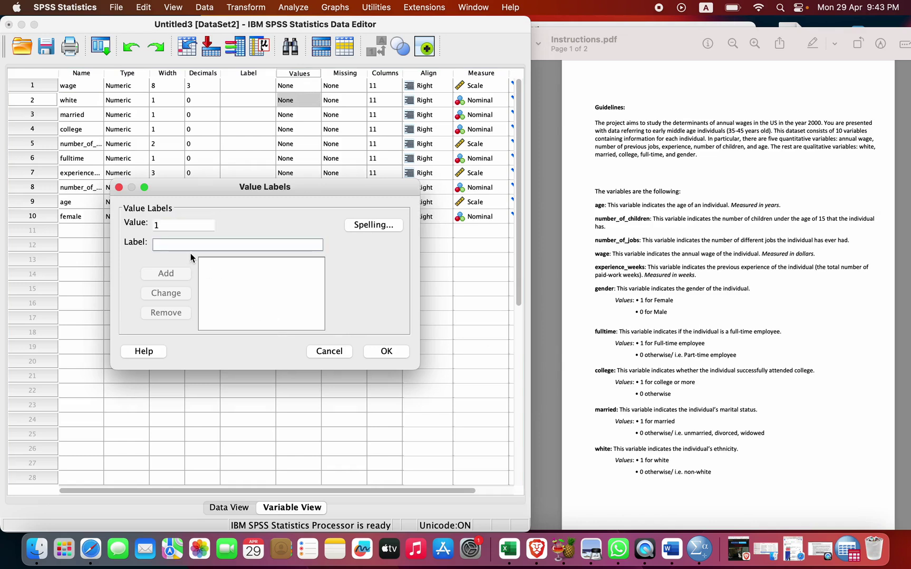
pyautogui.write('white')
pyautogui.click(169, 272)
pyautogui.write('0')
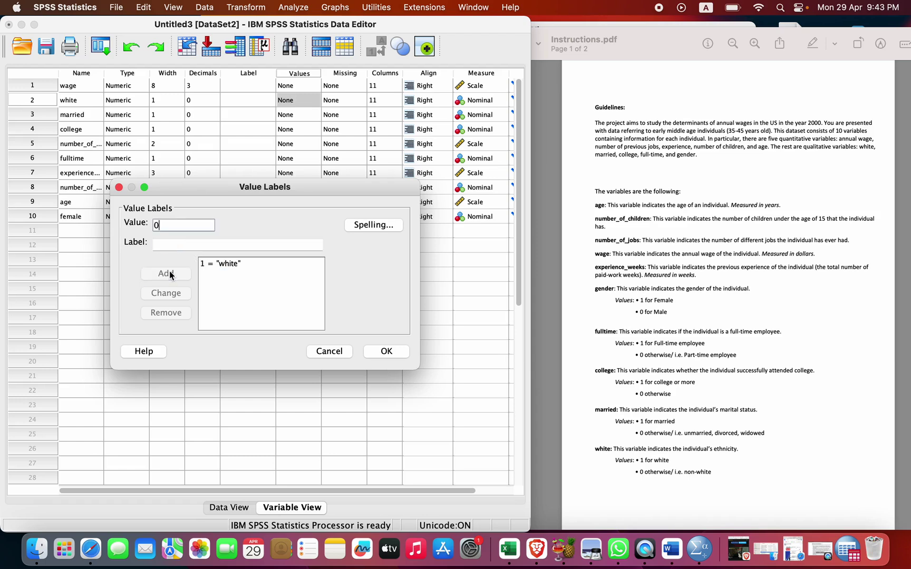
pyautogui.press('Tab')
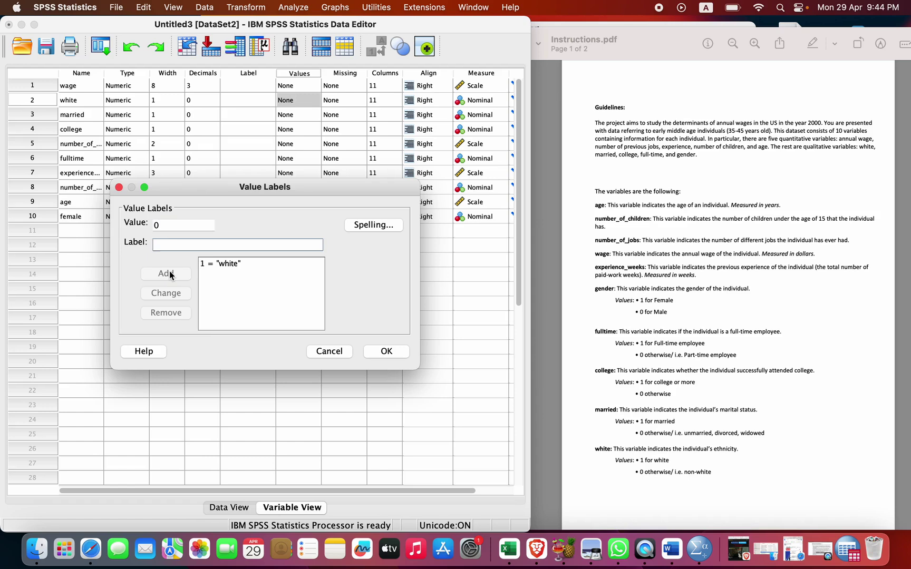
pyautogui.write('non-white')
pyautogui.click(170, 274)
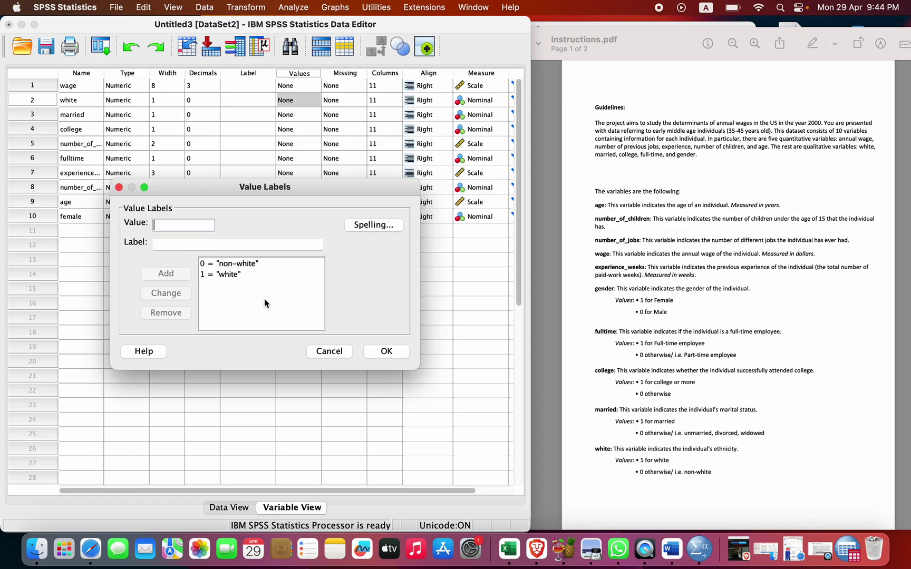
pyautogui.click(382, 352)
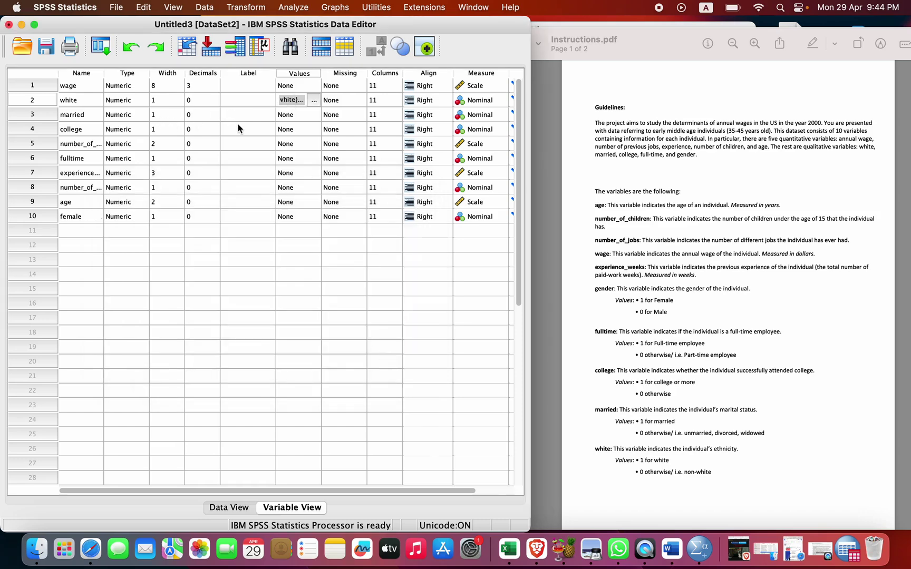
# Define the value labels of the married variable as 1 = "married" and 0 = "otherwise"
pyautogui.click(298, 115)
pyautogui.click(314, 114)
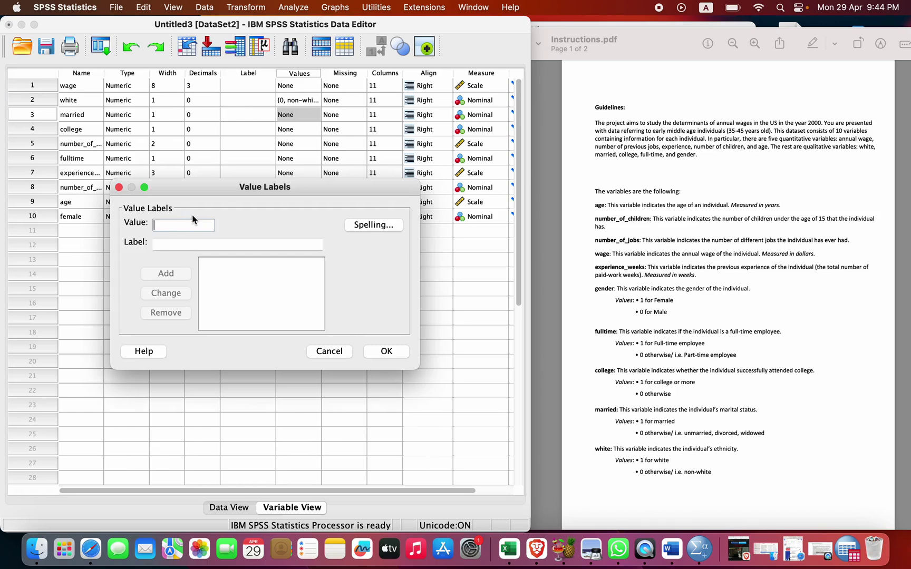
pyautogui.write('1')
pyautogui.press('Tab')
pyautogui.write('mar')
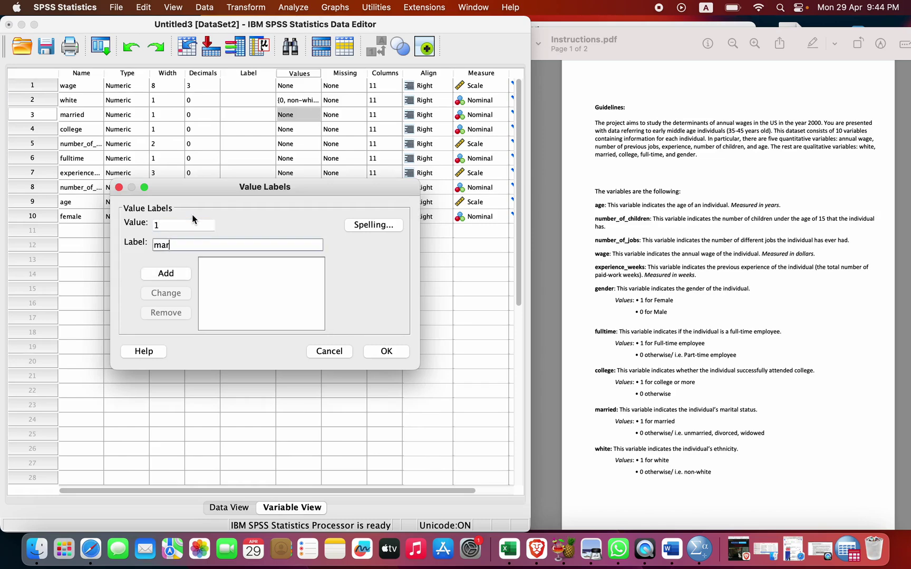
pyautogui.write('ried')
pyautogui.click(175, 275)
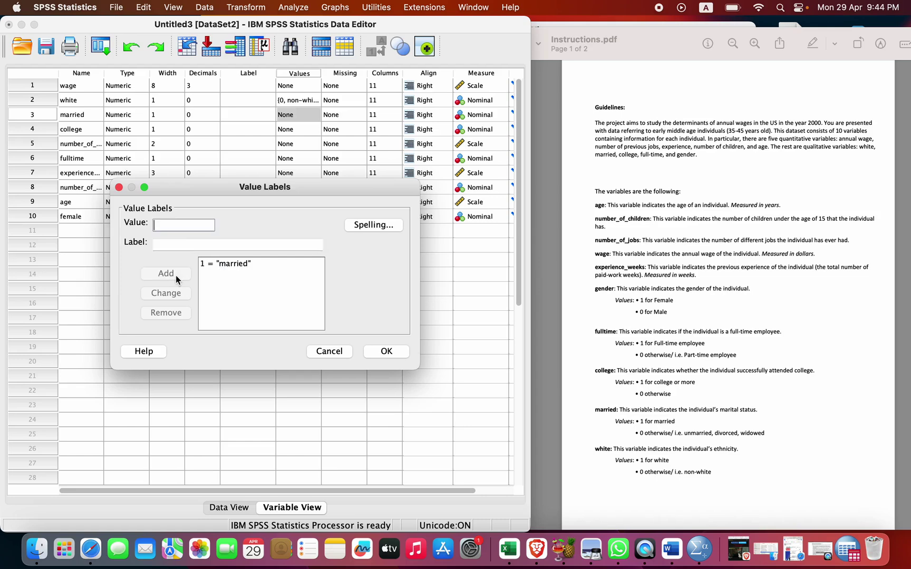
pyautogui.write('0')
pyautogui.press('Tab')
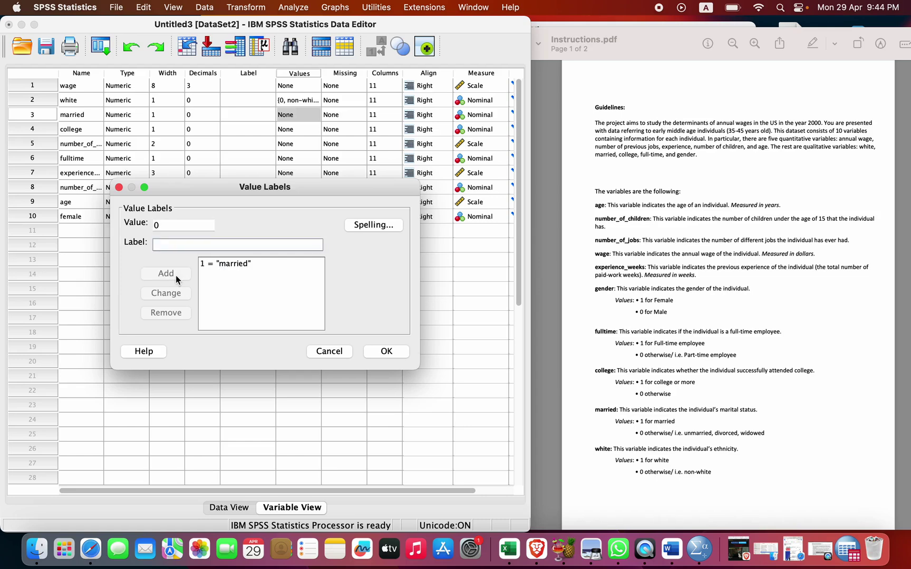
pyautogui.write('otherwsis')
pyautogui.press('BackSpace')
pyautogui.press('BackSpace')
pyautogui.press('BackSpace')
pyautogui.write('ise')
pyautogui.click(175, 276)
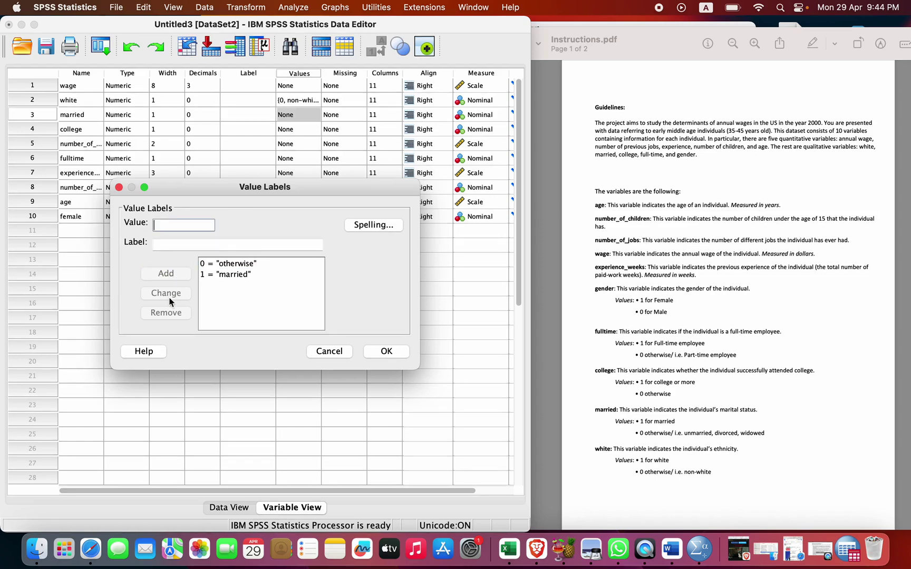
pyautogui.click(391, 356)
# Define the value labels of the college variable as 1 = "college or more" and 0 = "otherwise"
pyautogui.click(310, 130)
pyautogui.click(312, 130)
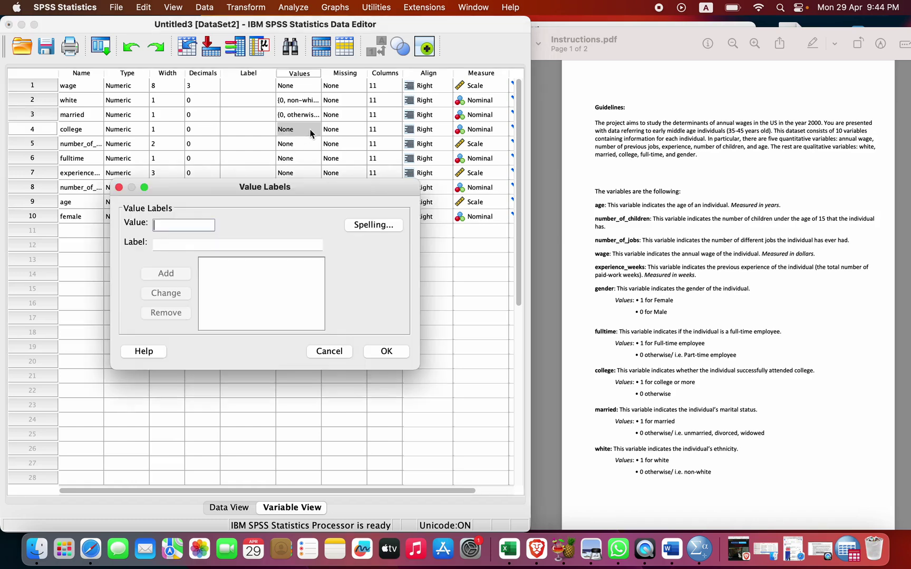
pyautogui.write('1')
pyautogui.press('Tab')
pyautogui.write('co')
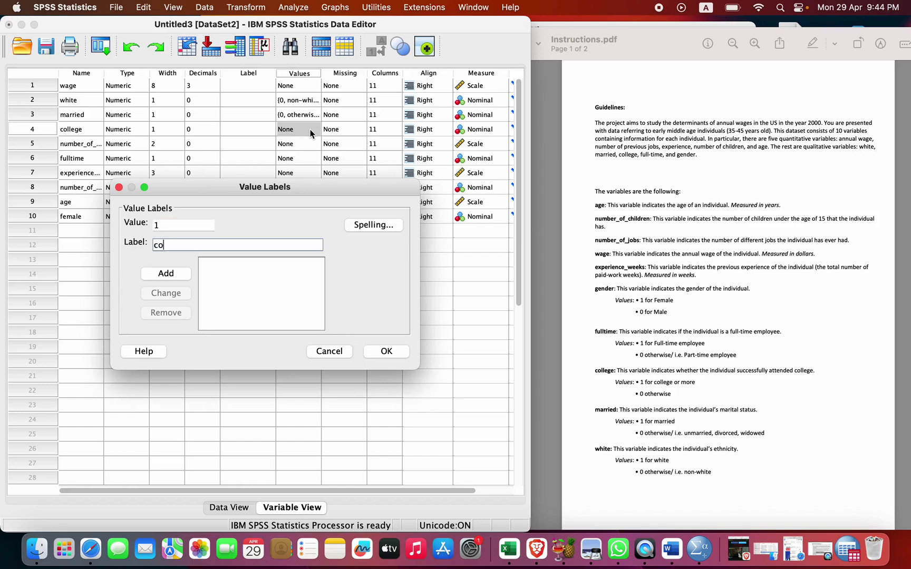
pyautogui.write('llege or more')
pyautogui.press('Tab')
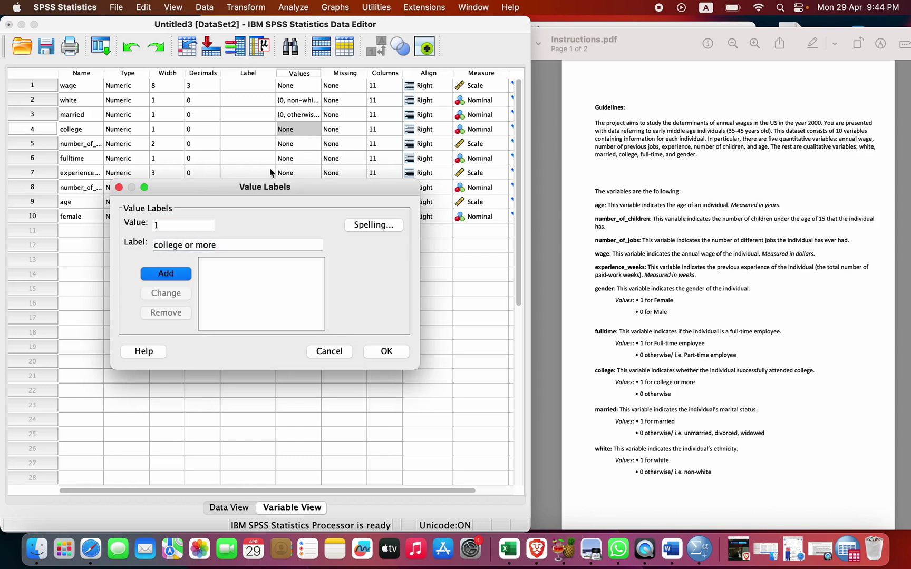
pyautogui.click(166, 272)
pyautogui.click(173, 223)
pyautogui.write('0')
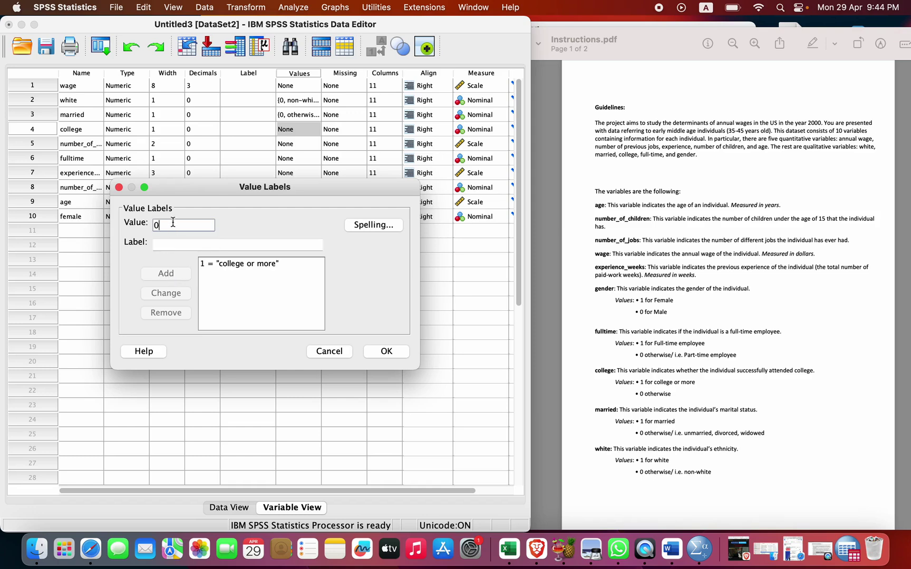
pyautogui.press('Tab')
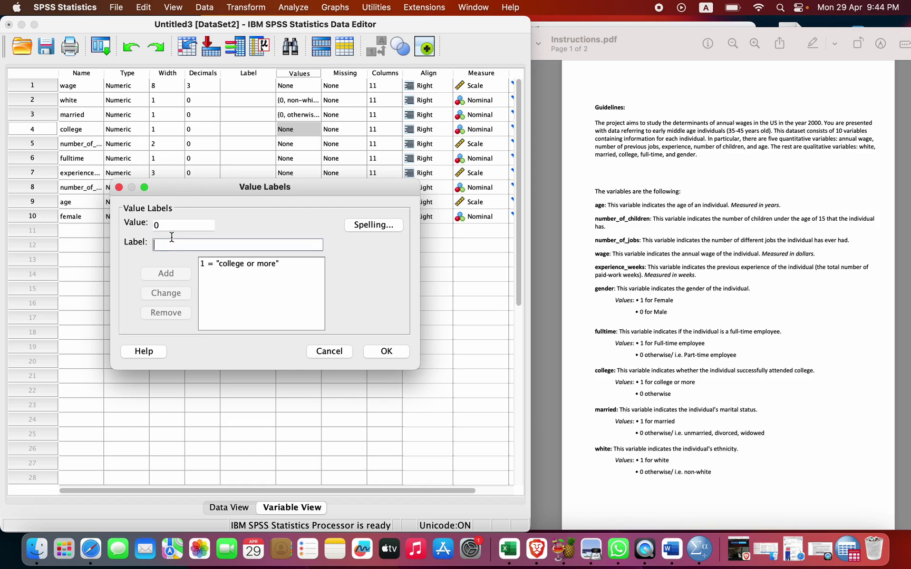
pyautogui.write('other')
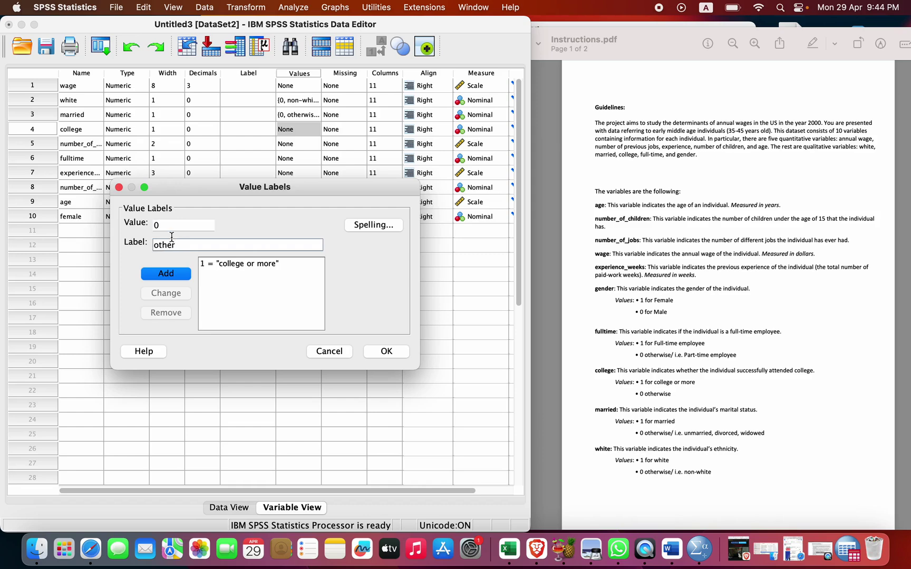
pyautogui.write('wise')
pyautogui.click(166, 274)
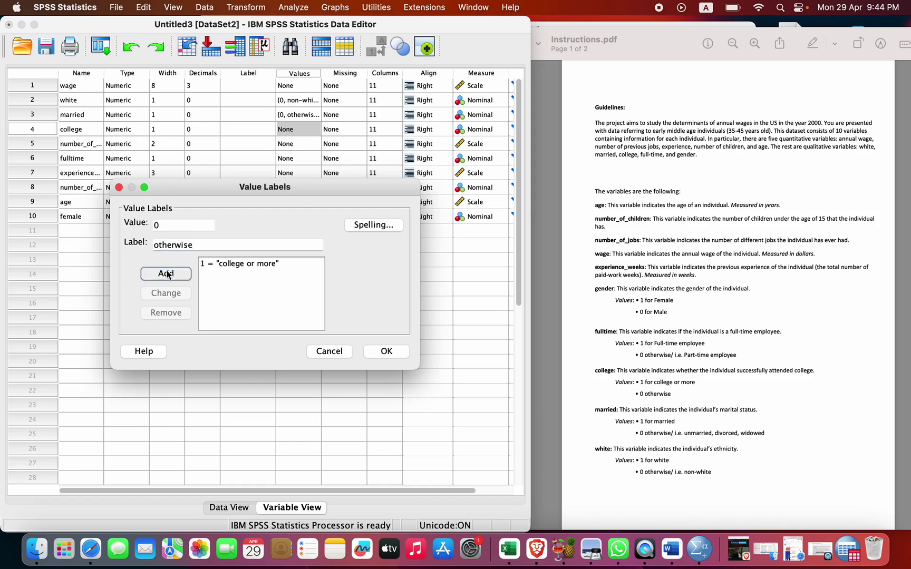
pyautogui.click(386, 351)
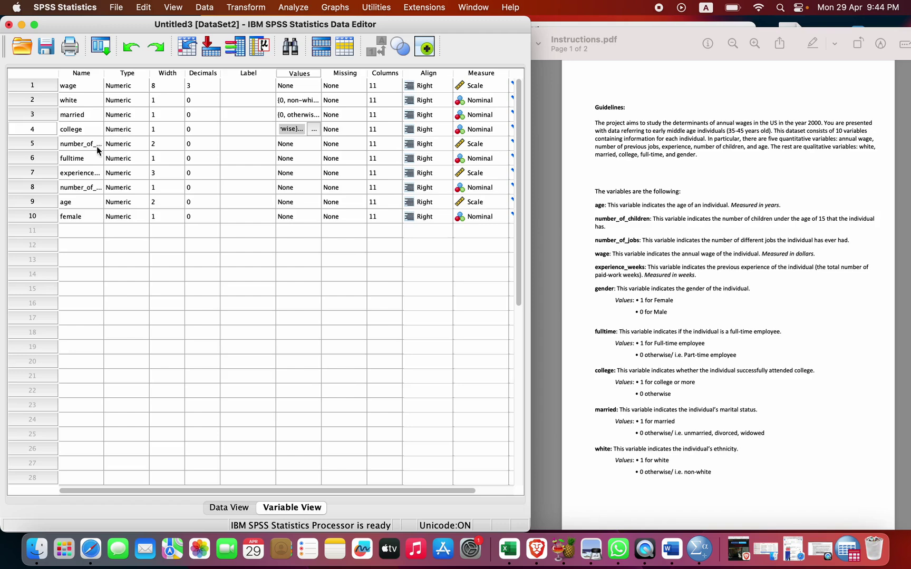
# Widen the Name column of the variable list enough to read the full variable names
pyautogui.moveTo(103, 76); pyautogui.dragTo(143, 73)
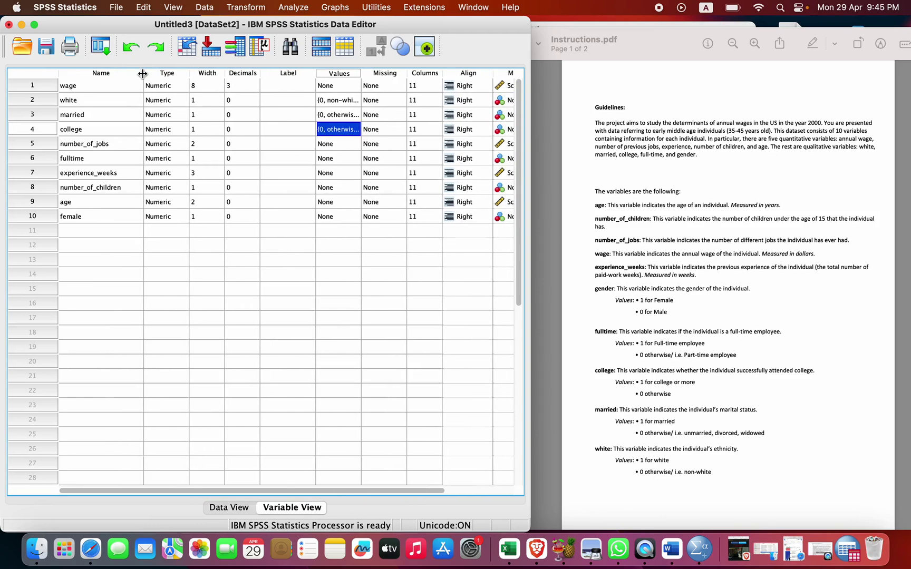
pyautogui.doubleClick(393, 219)
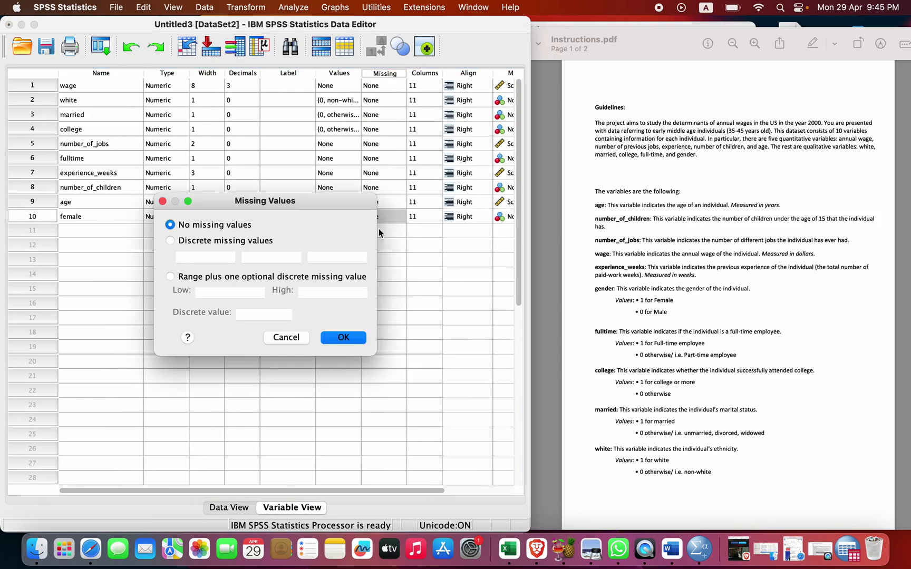
pyautogui.click(304, 340)
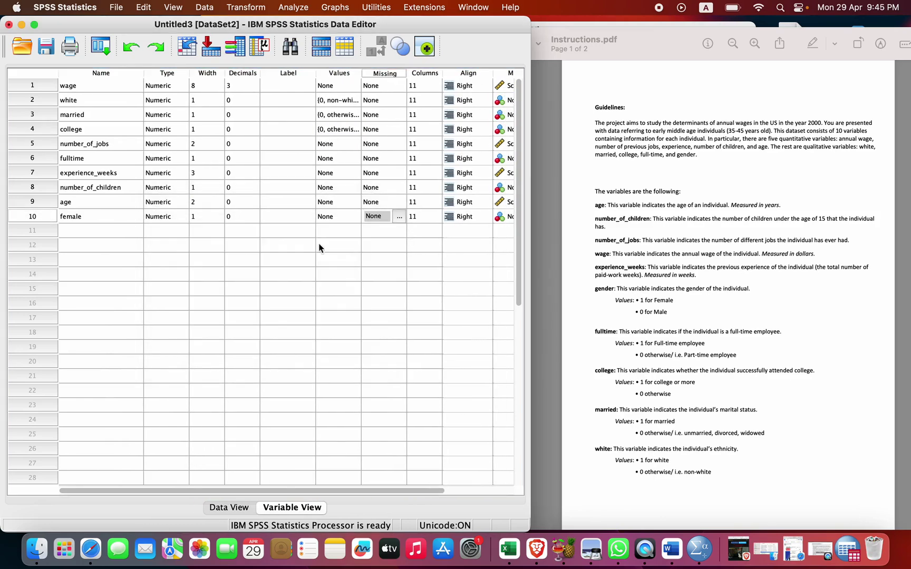
# Define the value labels of the female variable as 1 = "female" and 0 = "Male"
pyautogui.click(342, 222)
pyautogui.click(353, 217)
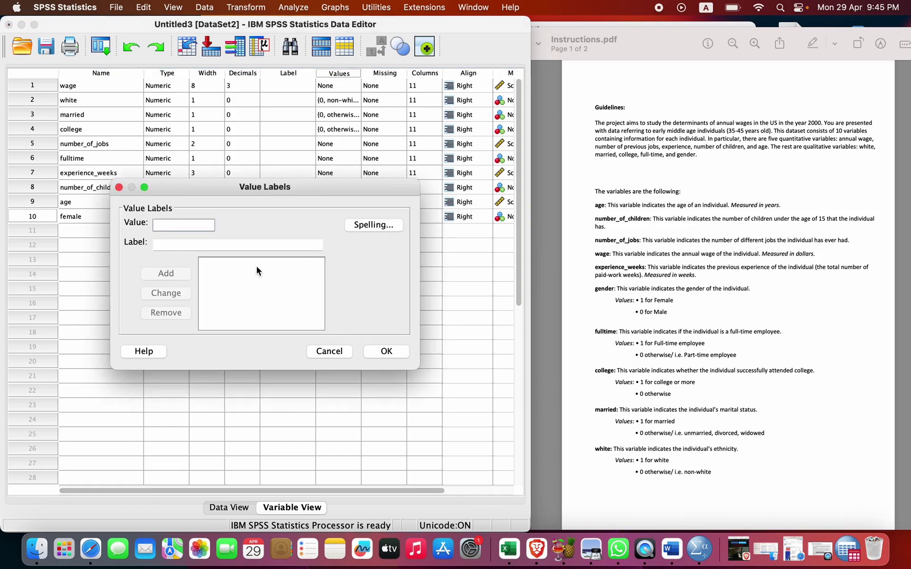
pyautogui.write('1')
pyautogui.press('Tab')
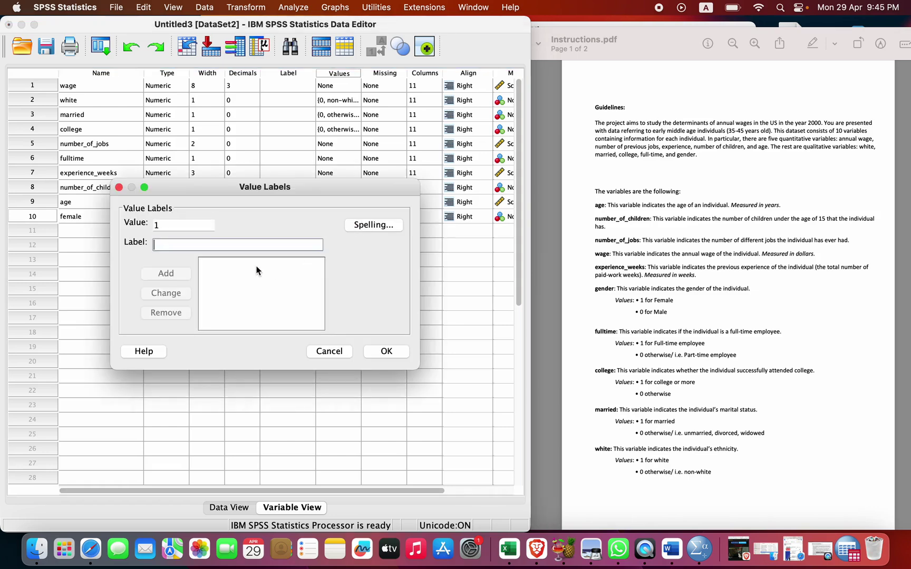
pyautogui.write('female')
pyautogui.click(166, 273)
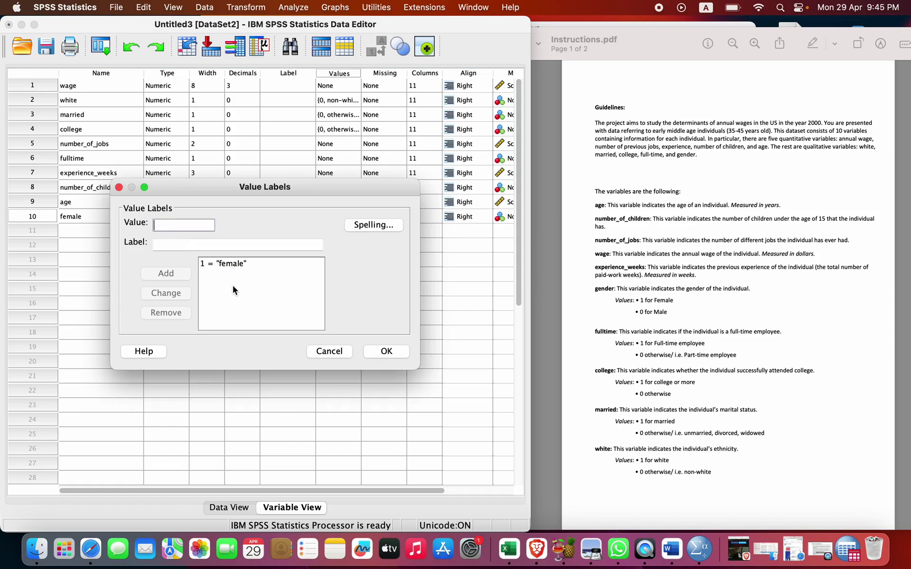
pyautogui.write('0')
pyautogui.press('Tab')
pyautogui.write('ma')
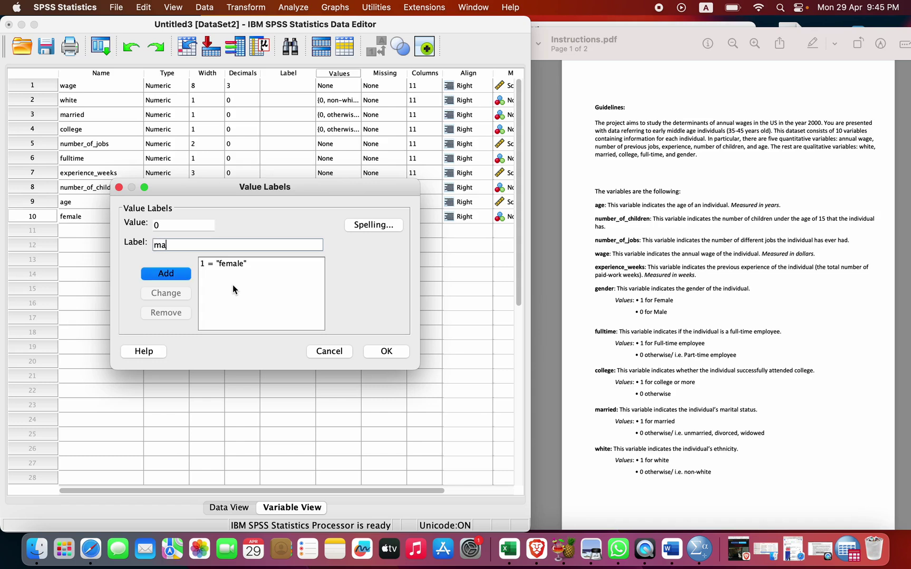
pyautogui.press('BackSpace')
pyautogui.press('BackSpace')
pyautogui.write('Male')
pyautogui.click(184, 279)
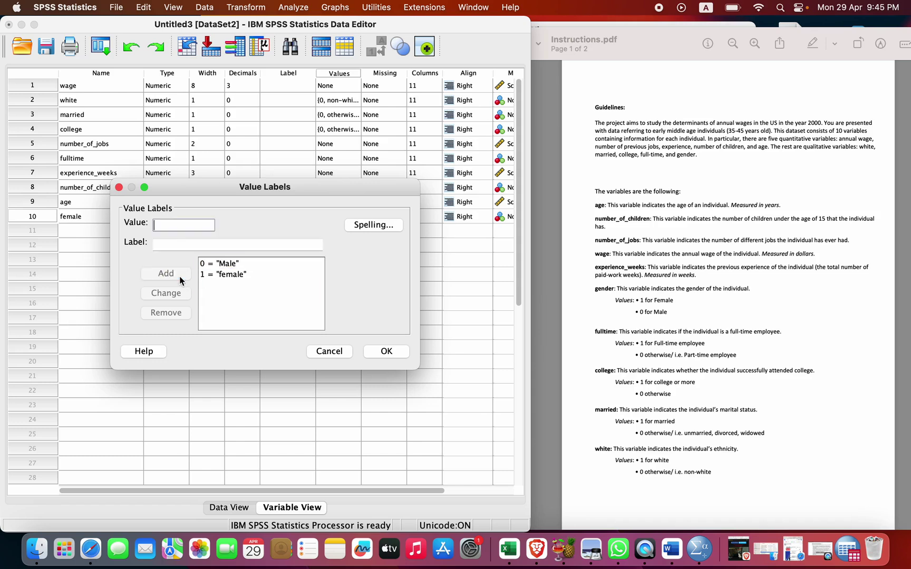
pyautogui.click(385, 350)
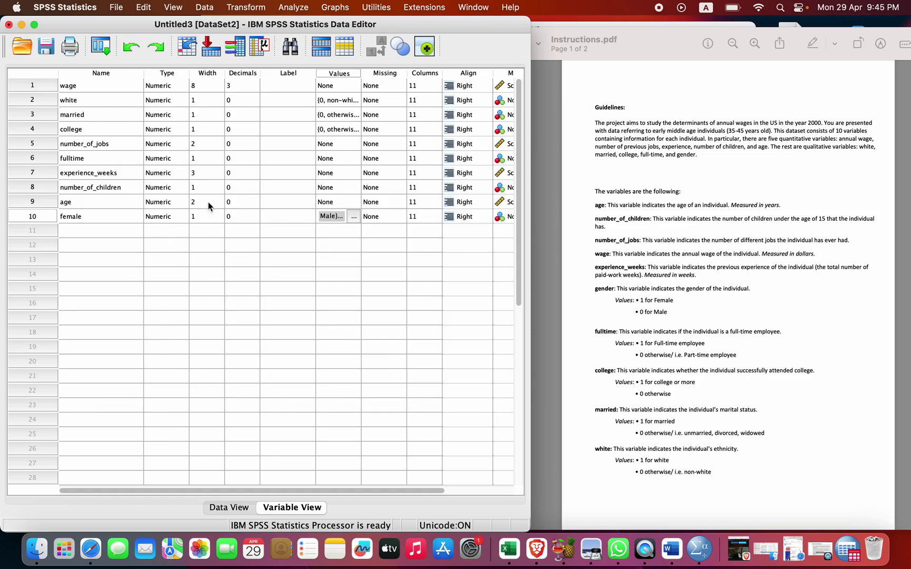
# Add the value label 1 = "Full-time employee" to the fulltime variable
pyautogui.click(357, 160)
pyautogui.click(354, 158)
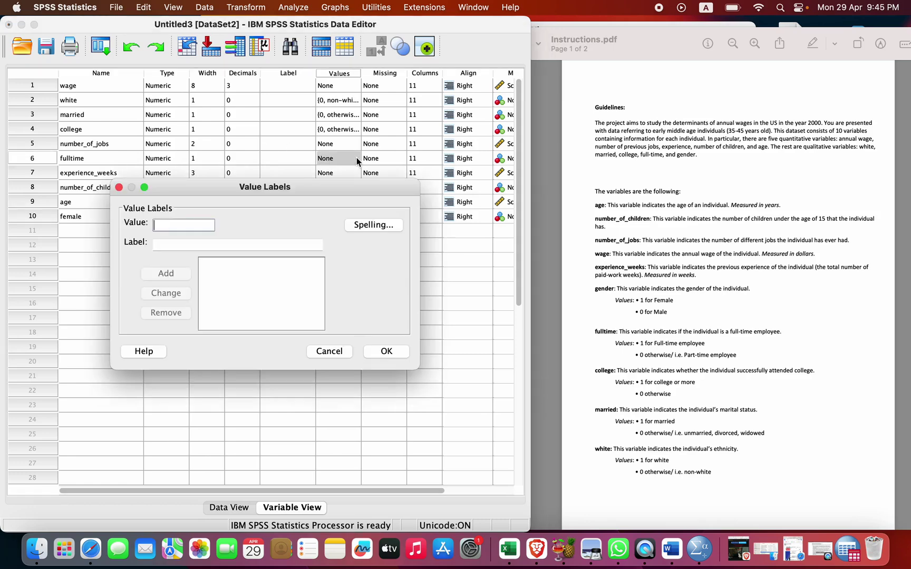
pyautogui.write('1')
pyautogui.press('Tab')
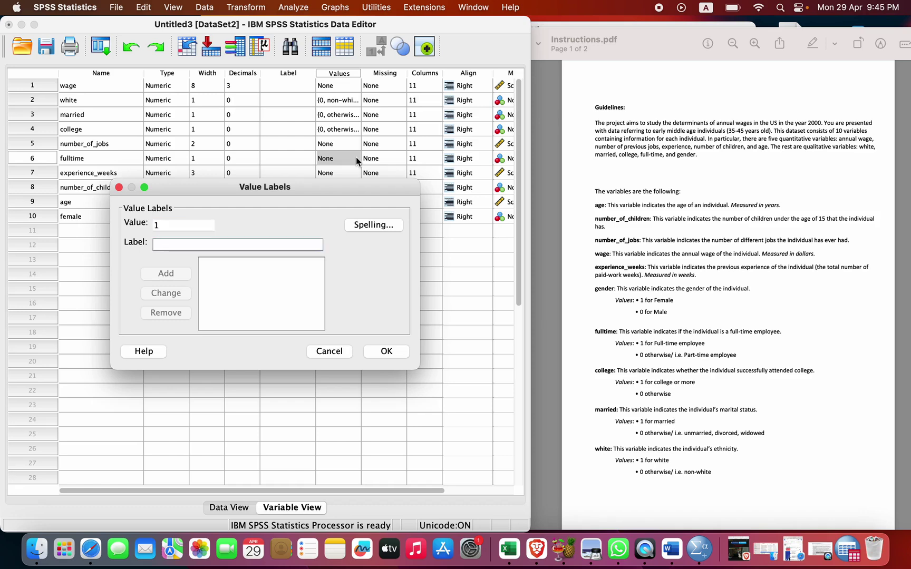
pyautogui.write('Full')
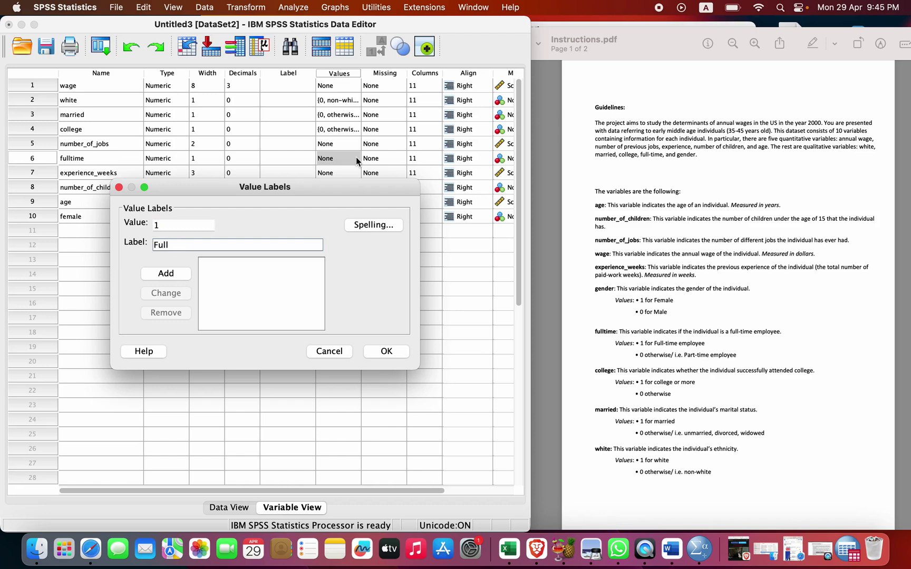
pyautogui.write('-time')
pyautogui.press('BackSpace')
pyautogui.press('BackSpace')
pyautogui.press('BackSpace')
pyautogui.press('BackSpace')
pyautogui.press('BackSpace')
pyautogui.write('-tim')
pyautogui.press('BackSpace')
pyautogui.press('BackSpace')
pyautogui.write('ime employee')
pyautogui.click(183, 267)
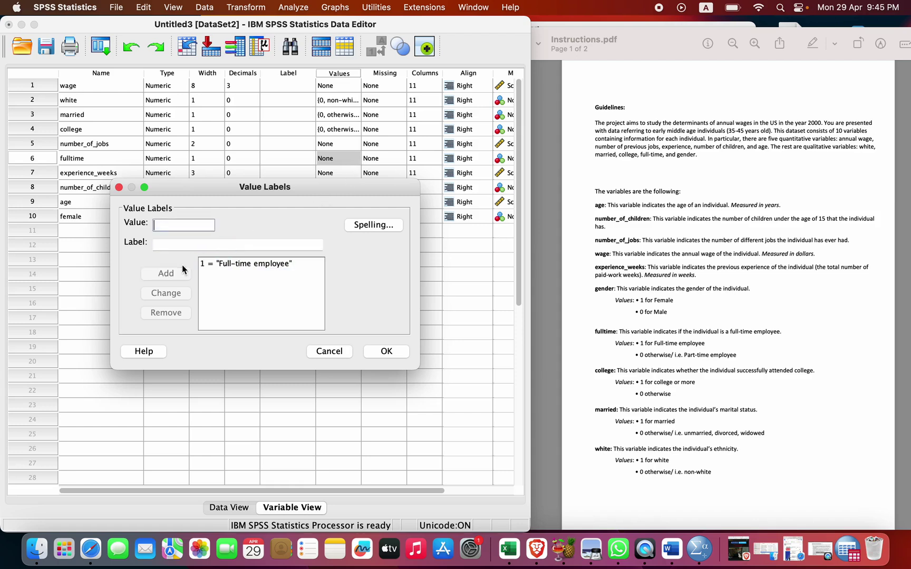
# Add the value label 0 = "Part-time Employee" to the fulltime variable and accept its value labels
pyautogui.write('0')
pyautogui.press('Tab')
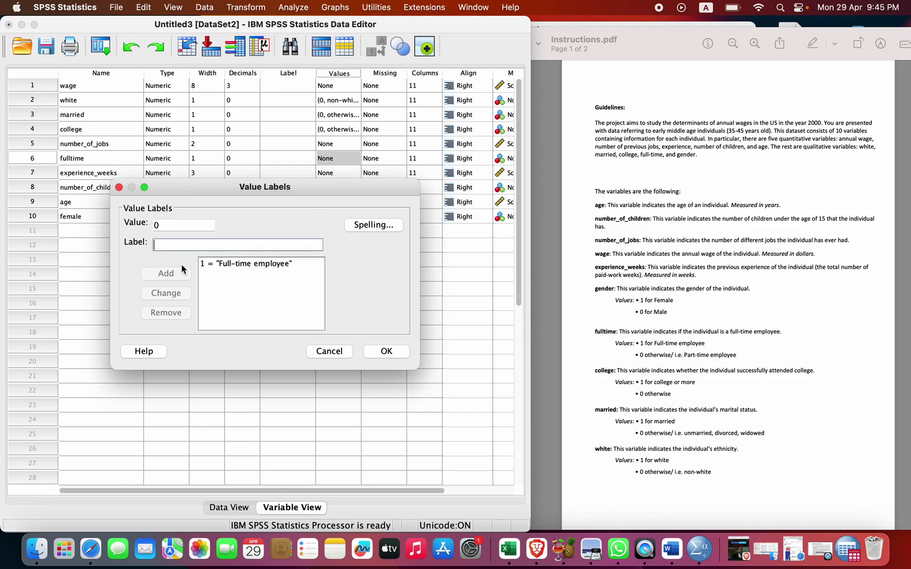
pyautogui.write('Part-time Em')
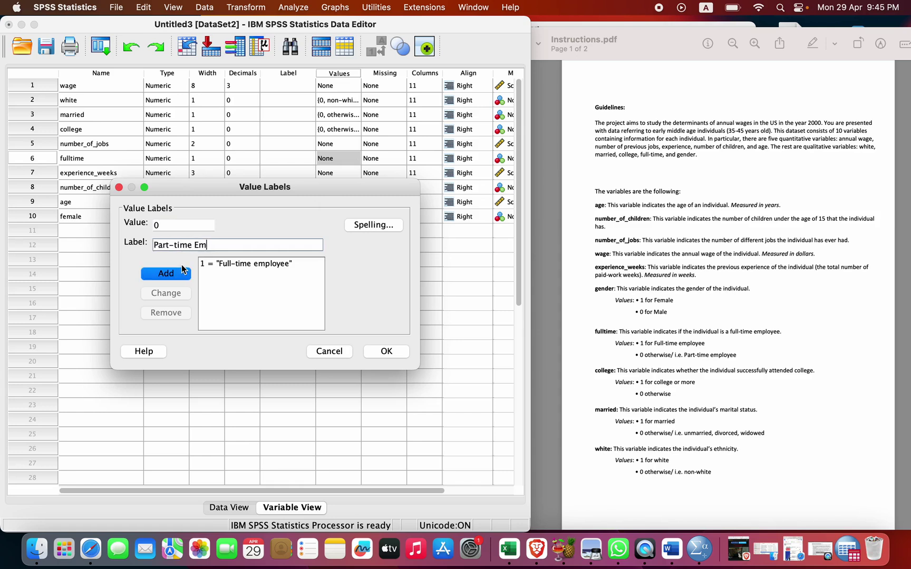
pyautogui.write('ployee')
pyautogui.click(175, 271)
pyautogui.click(387, 351)
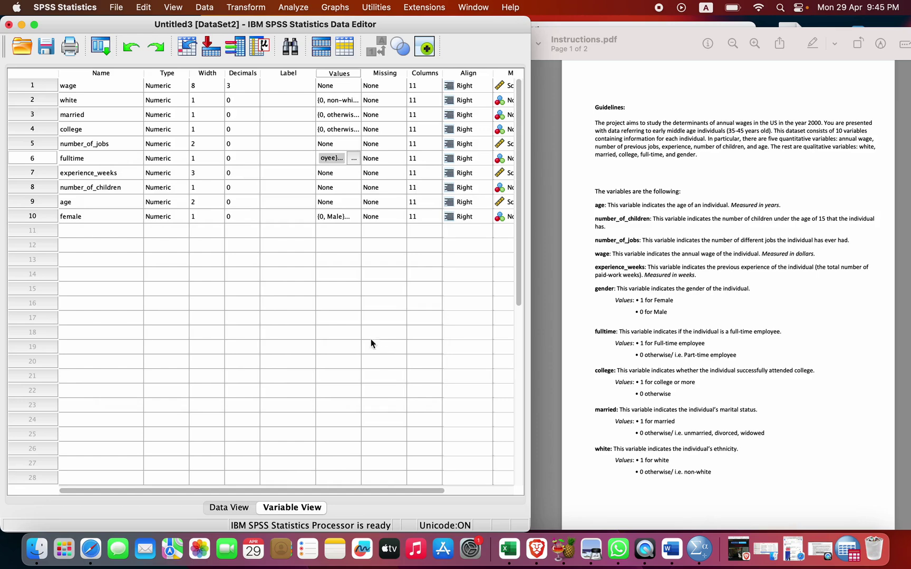
# Start a Frequencies analysis and add the white, married, college and fulltime variables to it
pyautogui.scroll(-10, 655, 396)
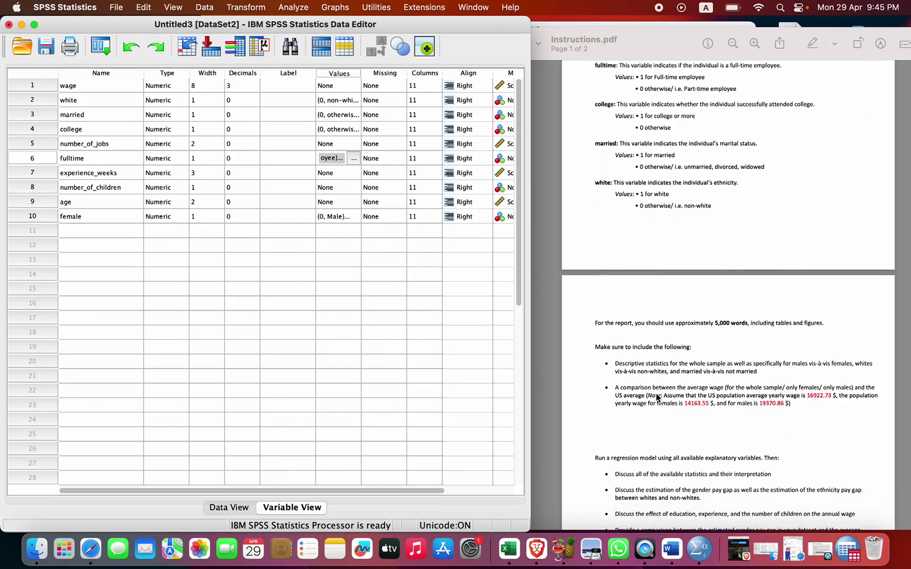
pyautogui.scroll(-1, 655, 393)
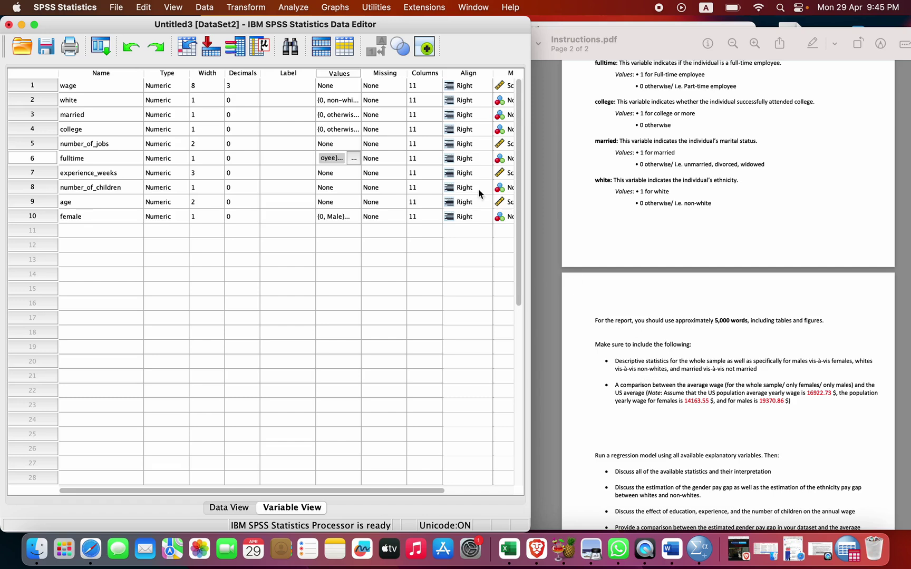
pyautogui.click(296, 10)
pyautogui.moveTo(309, 42)
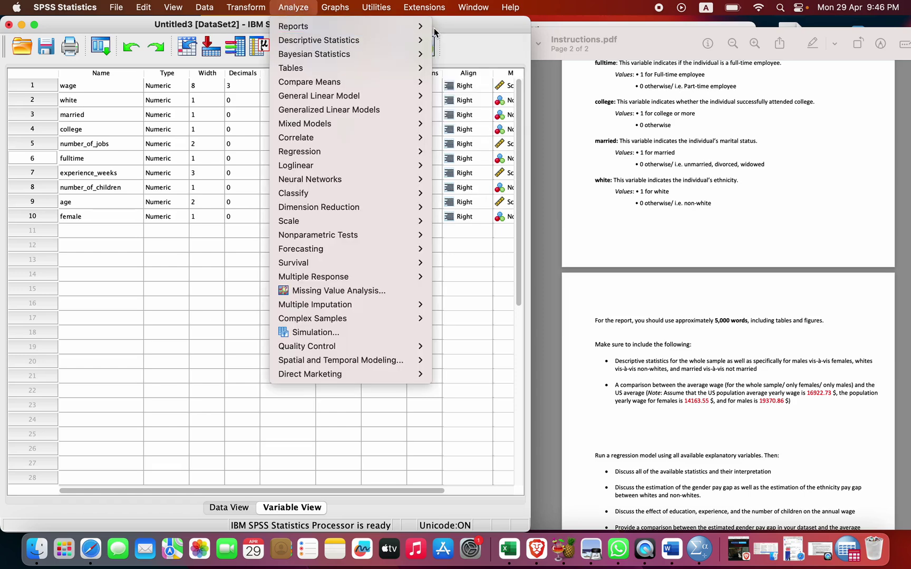
pyautogui.moveTo(389, 41)
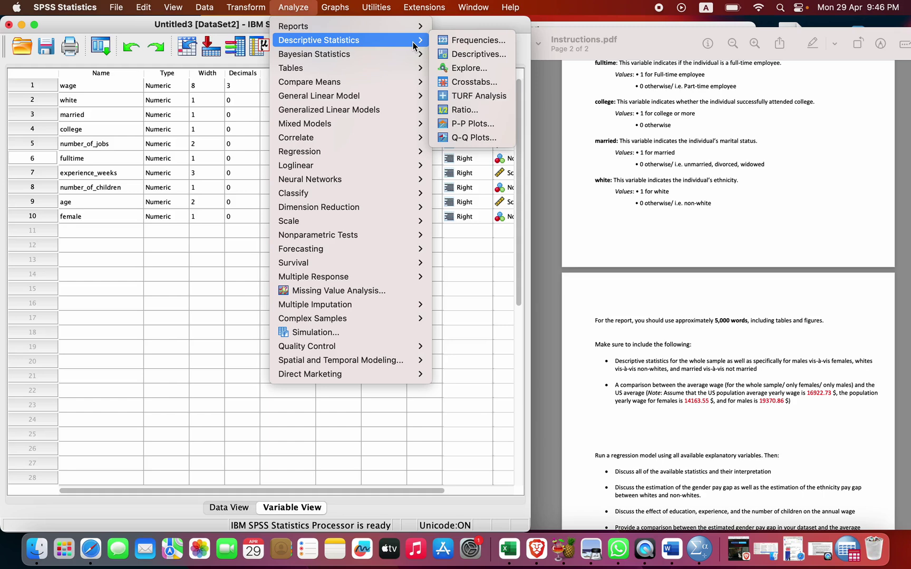
pyautogui.click(469, 40)
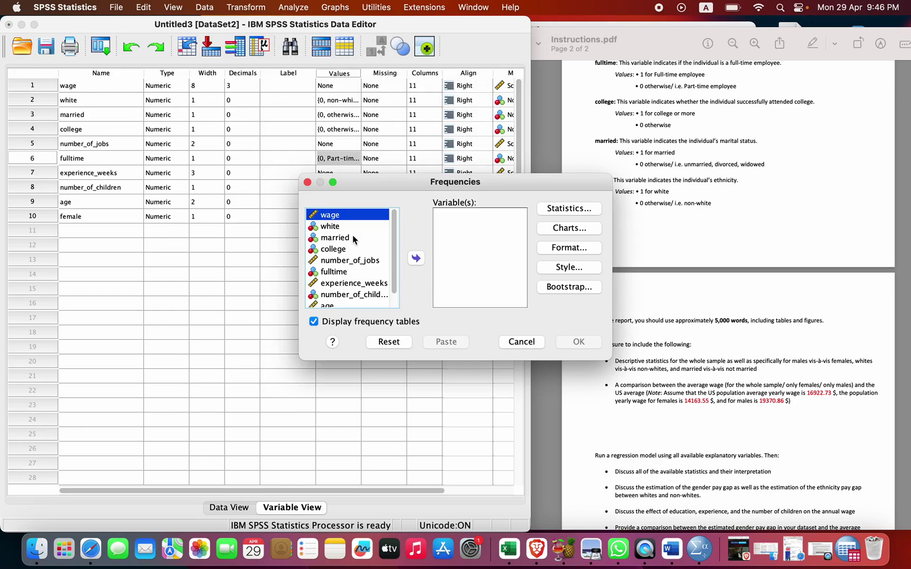
pyautogui.click(335, 227)
pyautogui.click(416, 258)
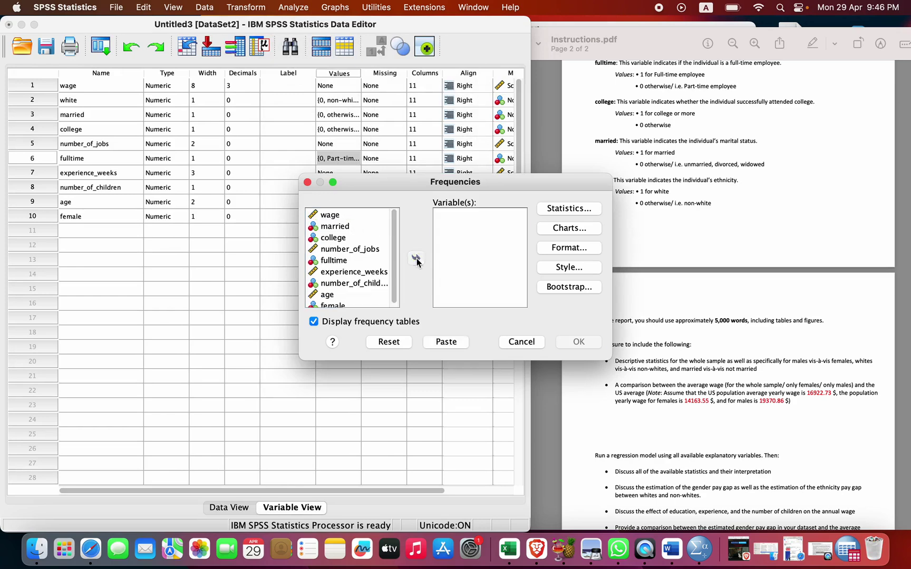
pyautogui.click(356, 230)
pyautogui.click(416, 259)
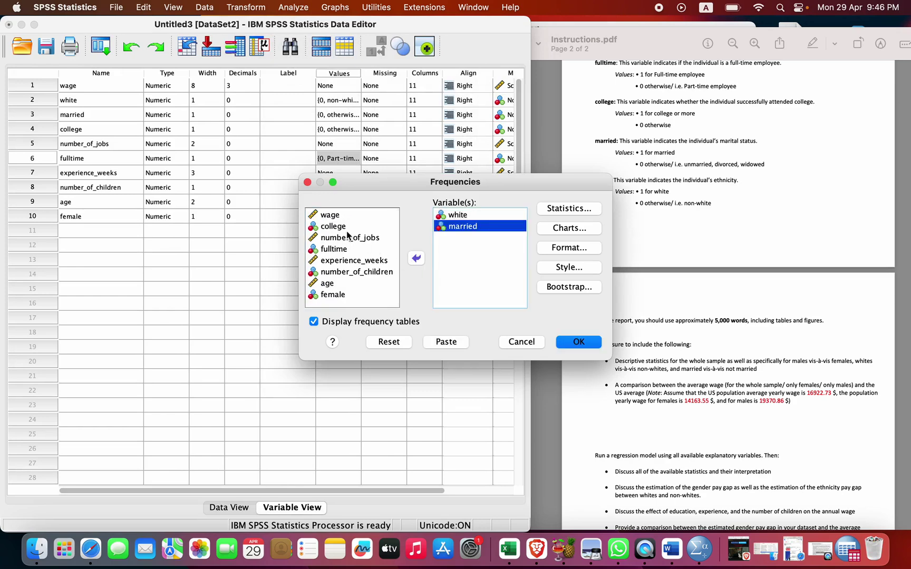
pyautogui.click(347, 228)
pyautogui.click(414, 259)
pyautogui.click(334, 237)
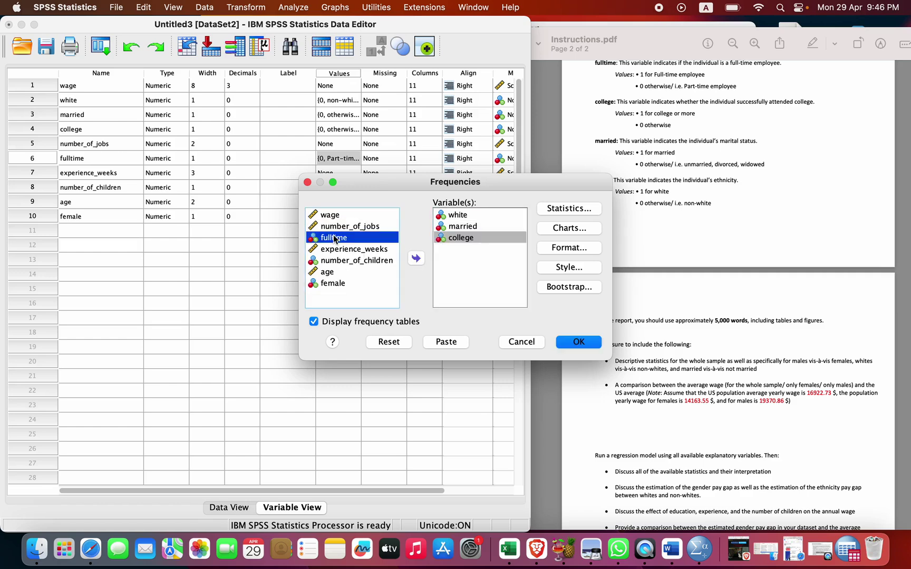
pyautogui.click(416, 258)
pyautogui.click(358, 252)
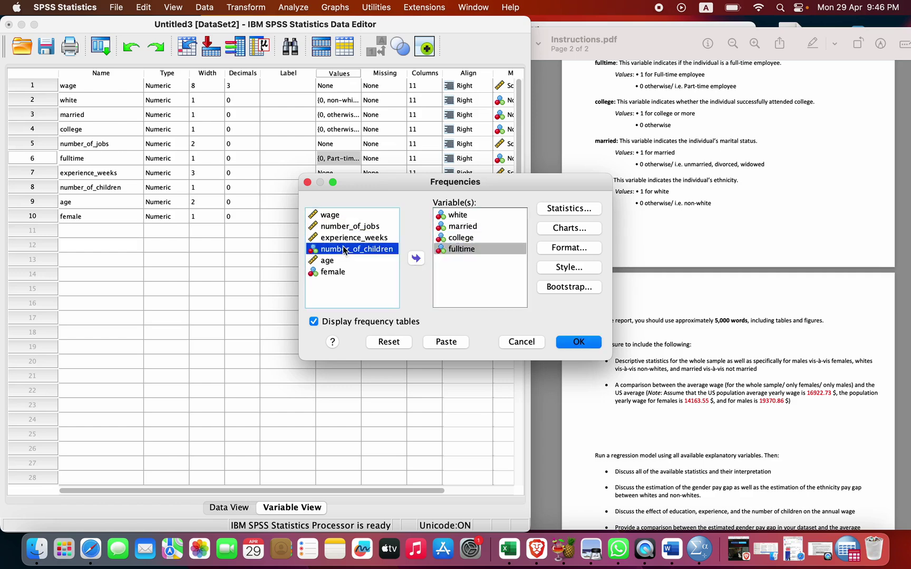
pyautogui.click(414, 260)
pyautogui.click(360, 261)
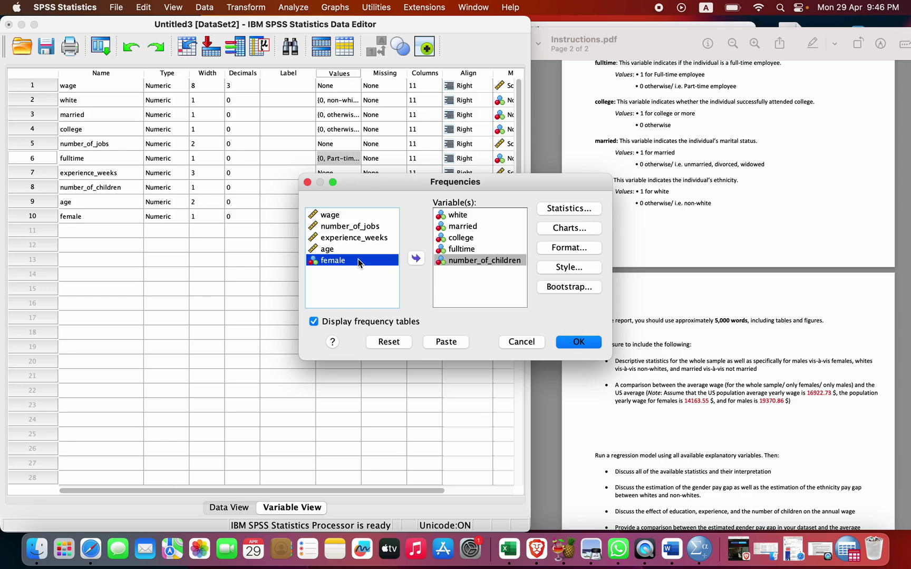
pyautogui.click(444, 260)
pyautogui.click(416, 258)
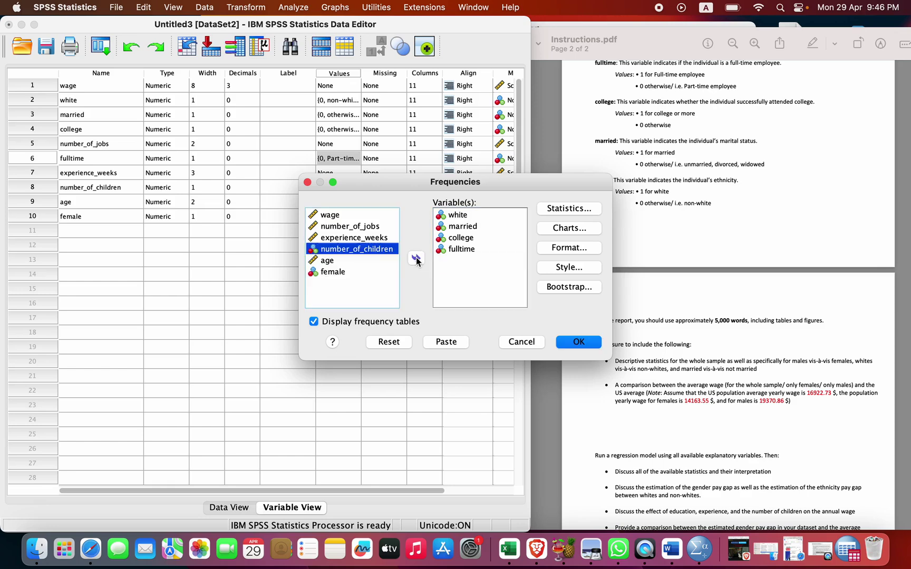
# Add the female variable to the Frequencies analysis, run it and review the frequency tables
pyautogui.click(369, 271)
pyautogui.click(416, 258)
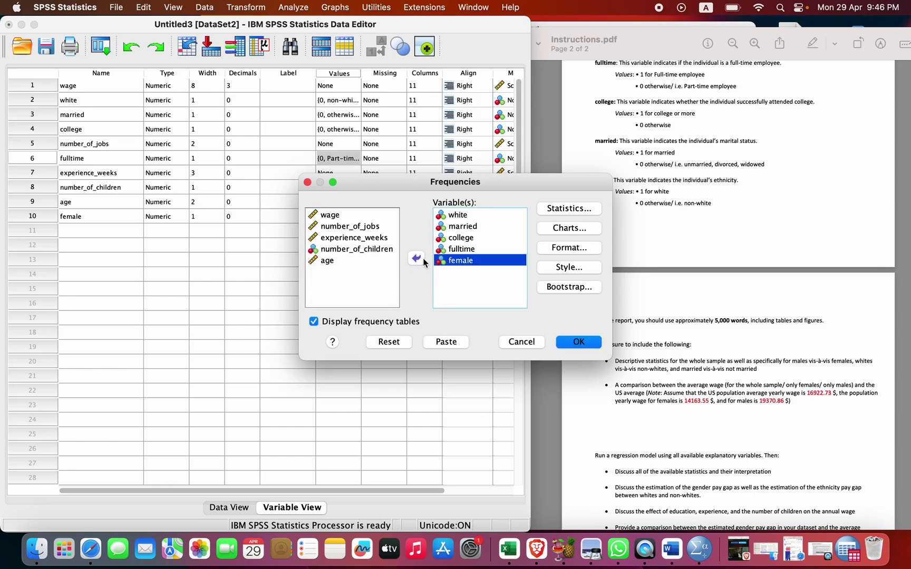
pyautogui.click(566, 343)
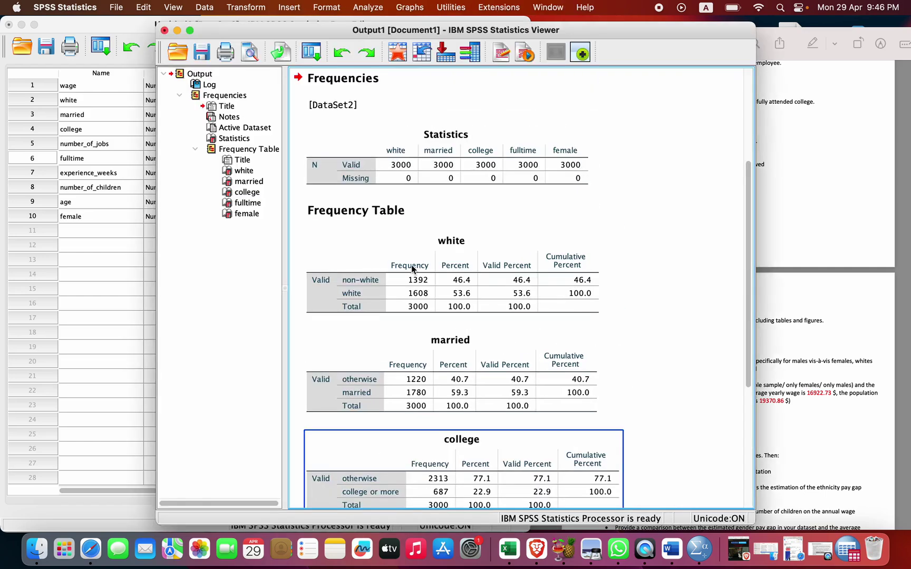
pyautogui.scroll(-8, 411, 265)
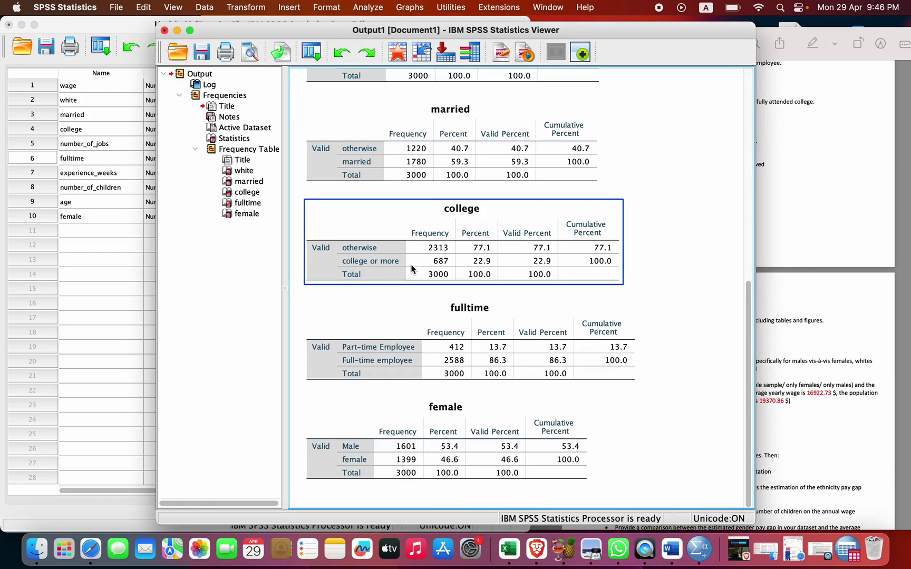
pyautogui.click(320, 127)
# Rerun the Frequencies analysis on the same variables with bar charts included
pyautogui.click(355, 8)
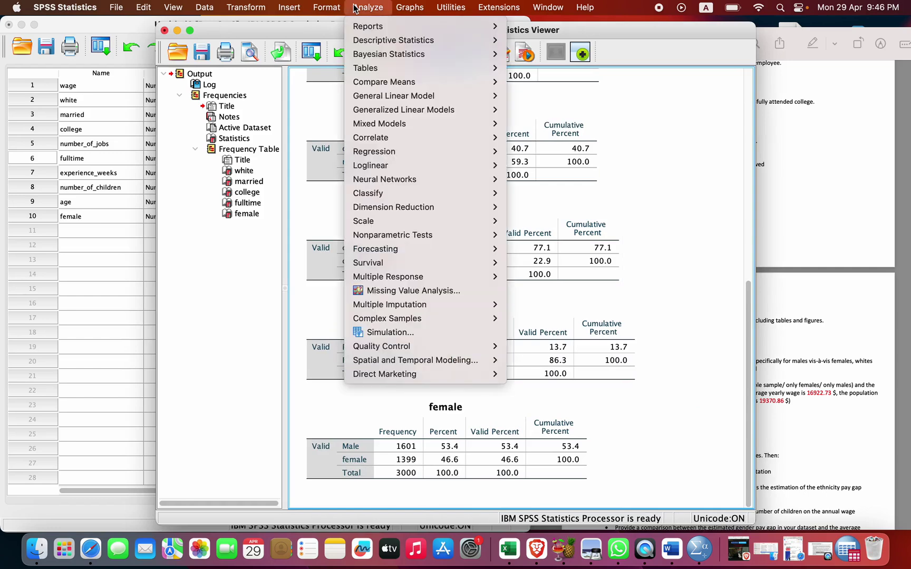
pyautogui.moveTo(464, 41)
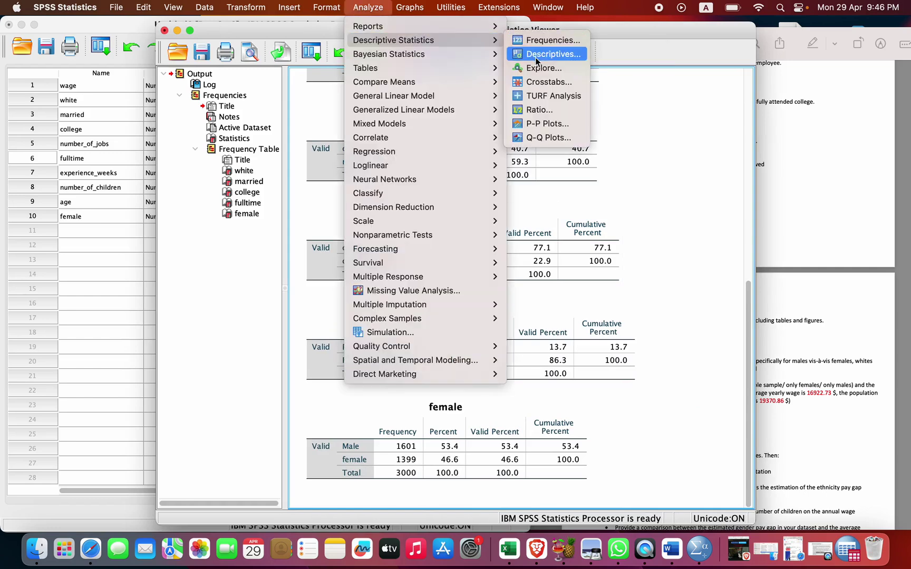
pyautogui.click(543, 41)
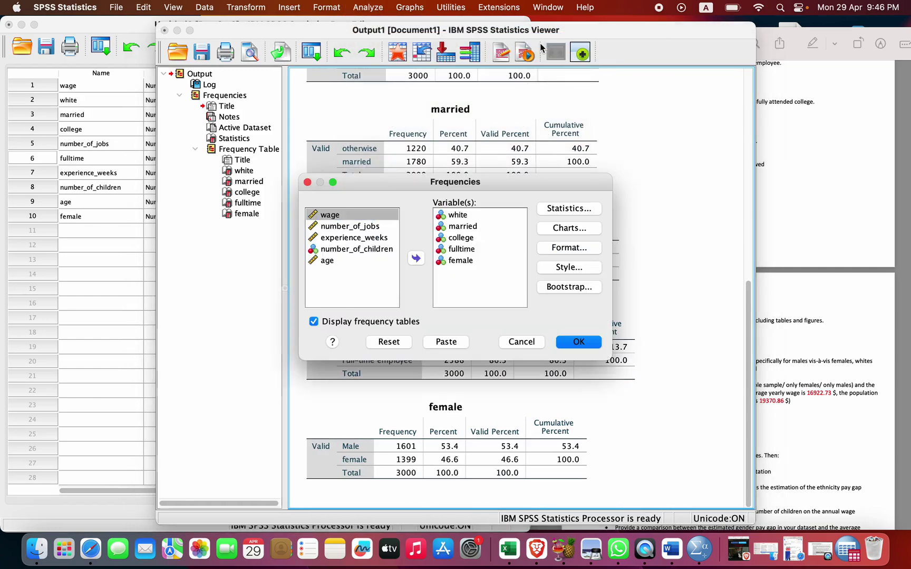
pyautogui.click(545, 232)
pyautogui.click(419, 234)
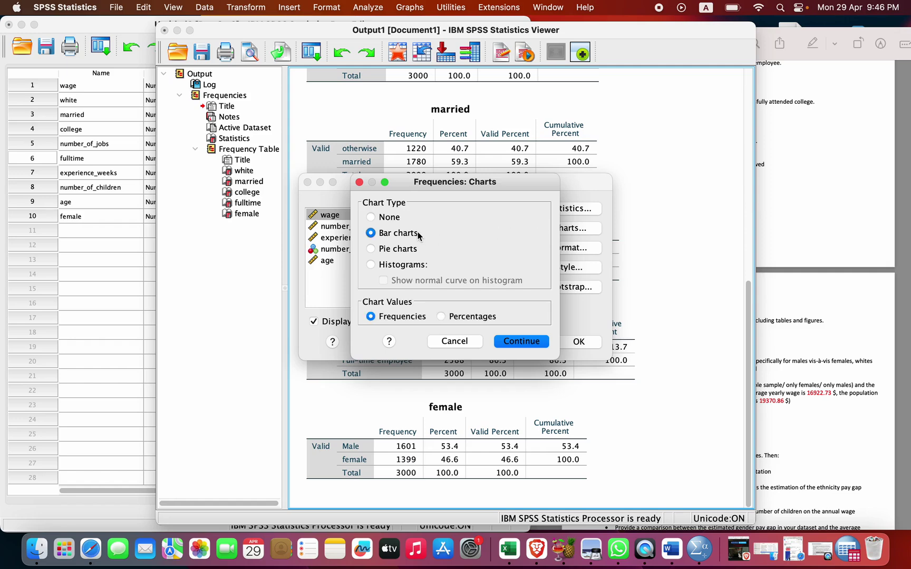
pyautogui.click(518, 342)
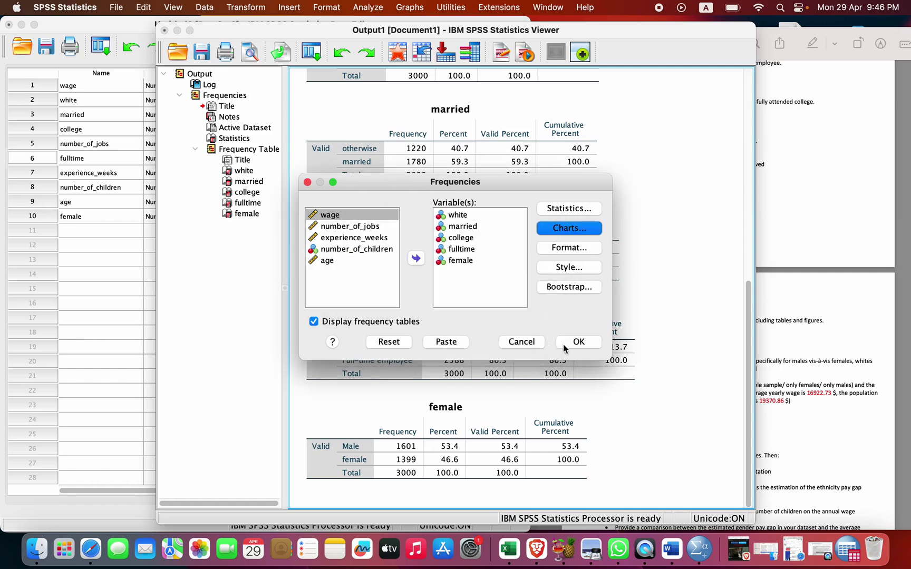
pyautogui.click(564, 348)
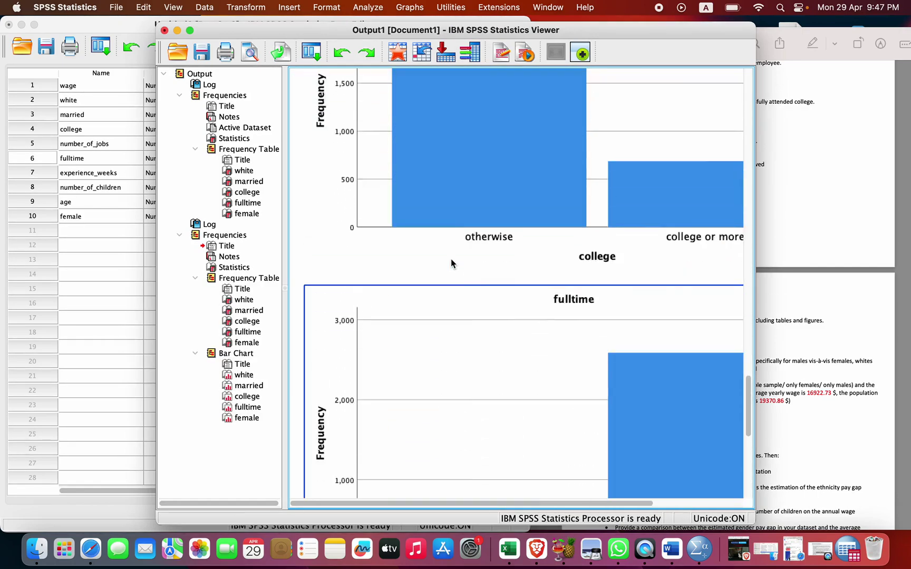
# Maximize the output viewer window and go to the bar chart of the white variable
pyautogui.scroll(15, 450, 259)
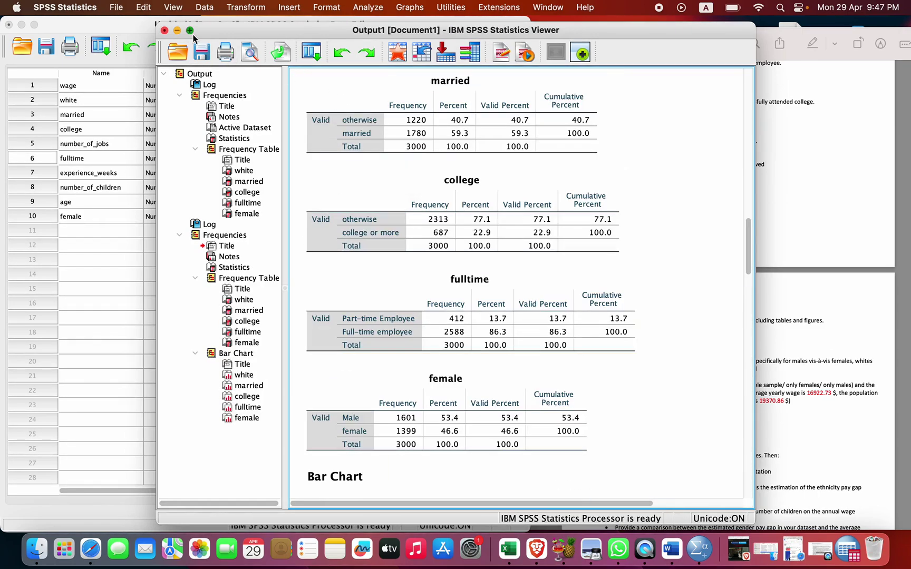
pyautogui.click(190, 31)
pyautogui.scroll(-10, 321, 287)
pyautogui.scroll(5, 321, 288)
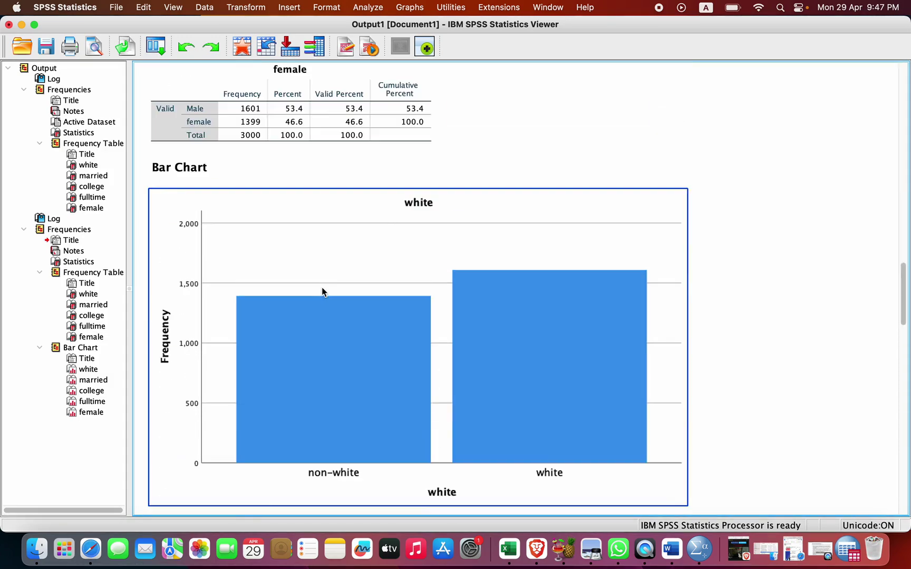
pyautogui.scroll(2, 322, 289)
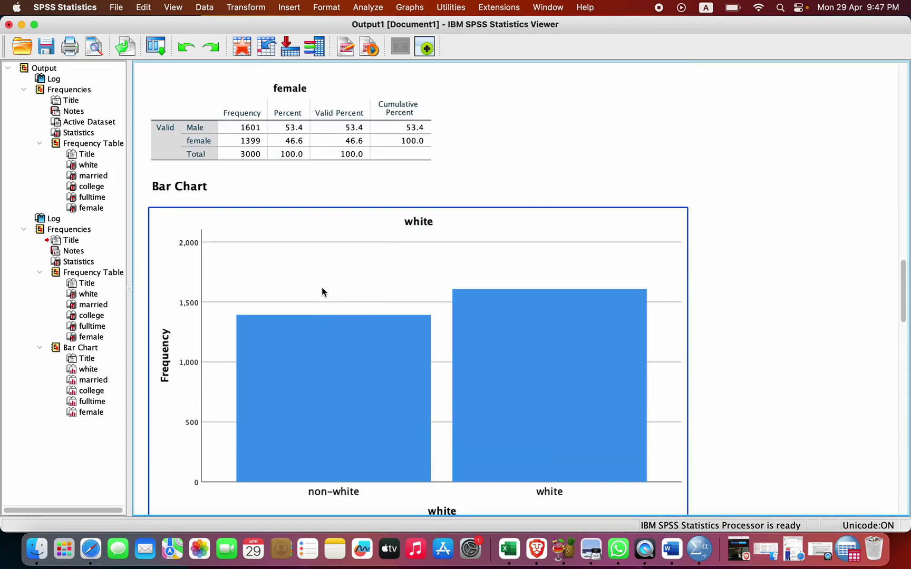
pyautogui.scroll(-5, 322, 288)
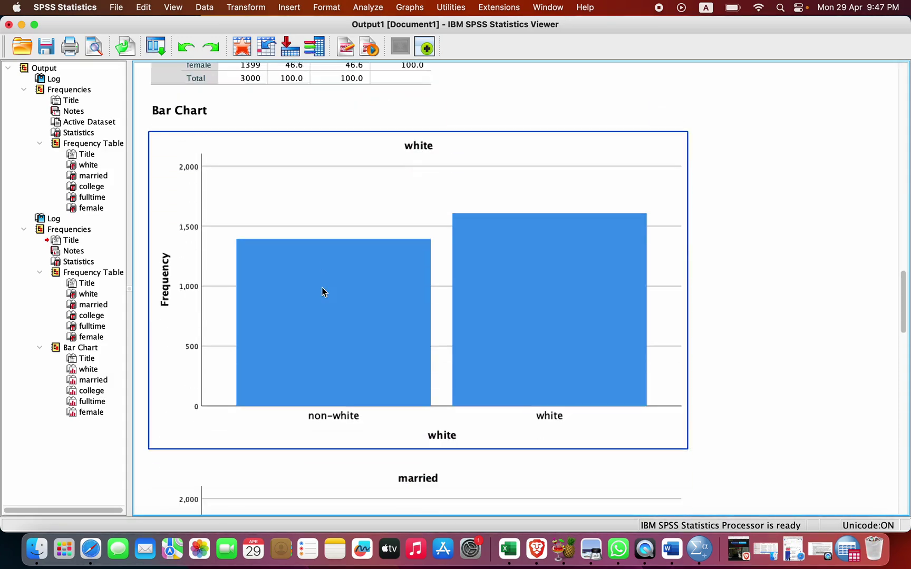
# Open the white variable's bar chart for editing and show data labels on its bars
pyautogui.click(369, 279)
pyautogui.doubleClick(368, 279)
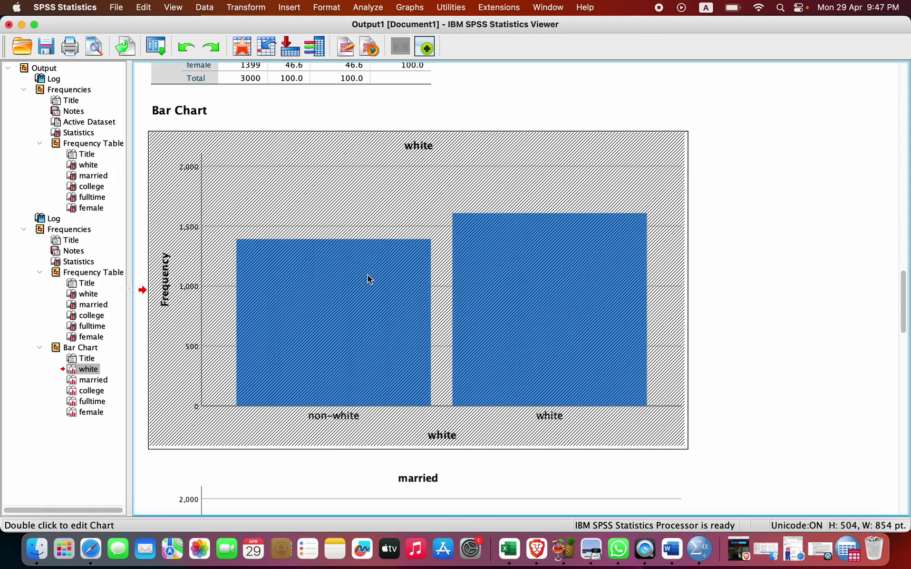
pyautogui.rightClick(351, 298)
pyautogui.click(322, 304)
pyautogui.rightClick(322, 305)
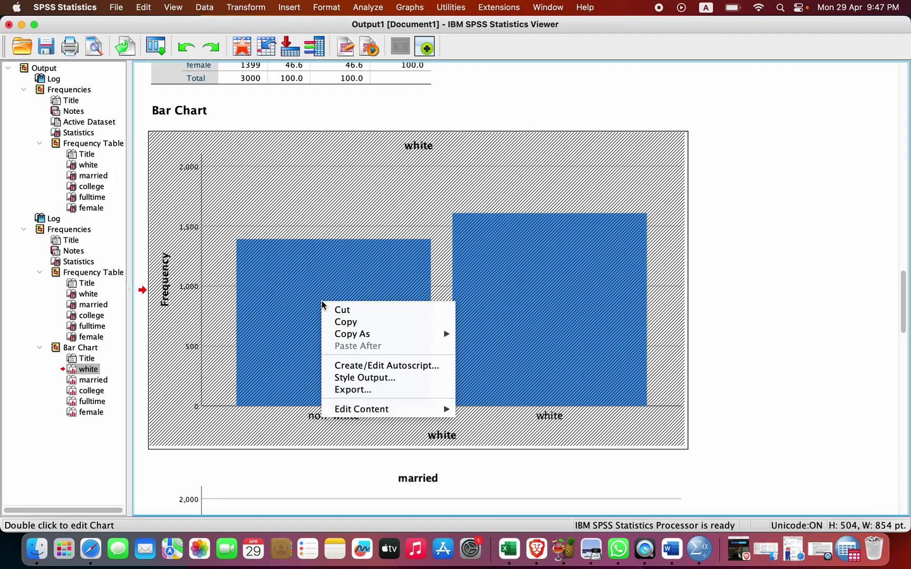
pyautogui.doubleClick(315, 285)
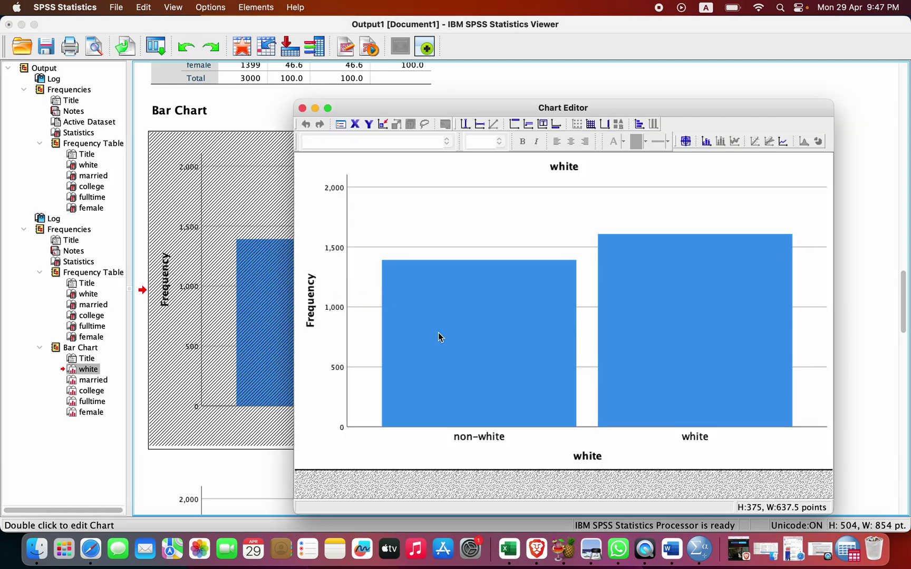
pyautogui.rightClick(439, 335)
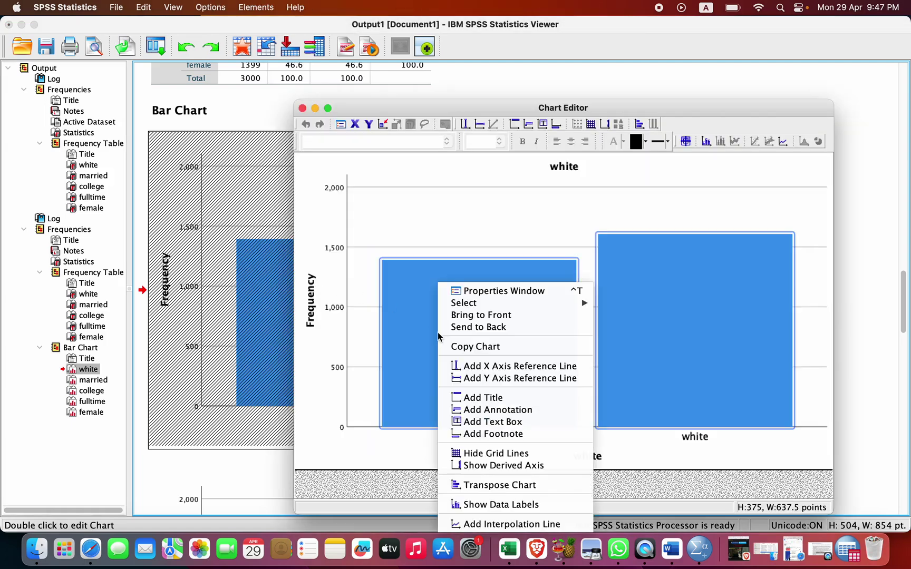
pyautogui.click(486, 505)
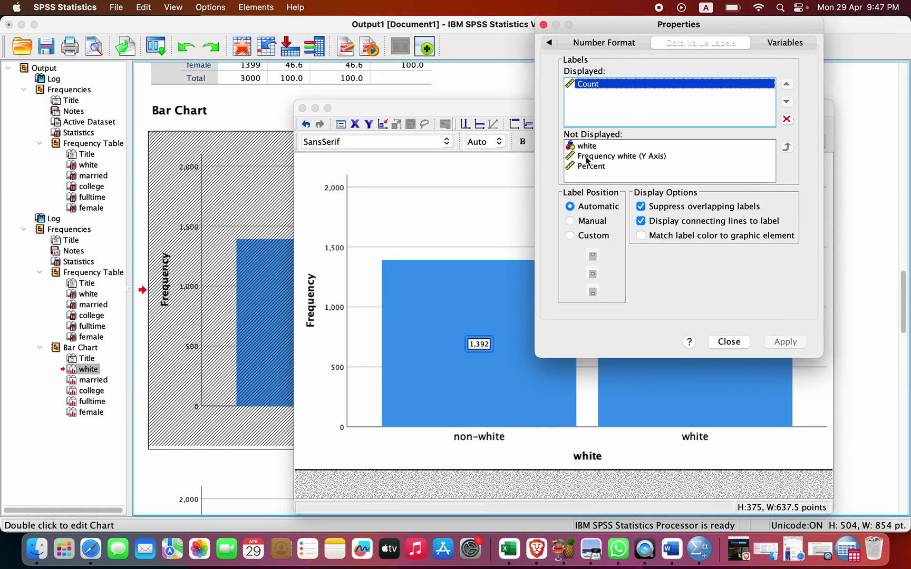
# Add Percent to the displayed data labels beside Count and set a custom label position inside the top of the bars
pyautogui.click(589, 166)
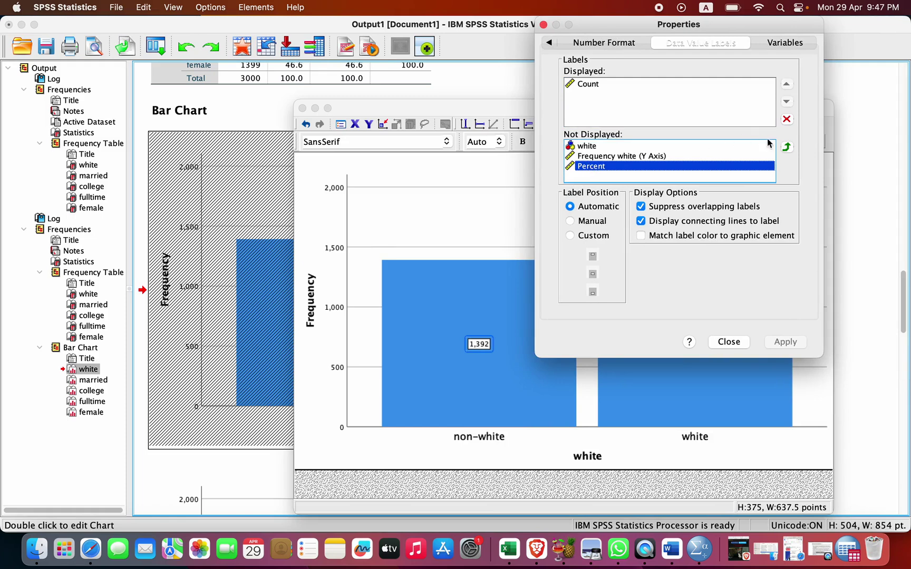
pyautogui.click(786, 147)
pyautogui.click(587, 238)
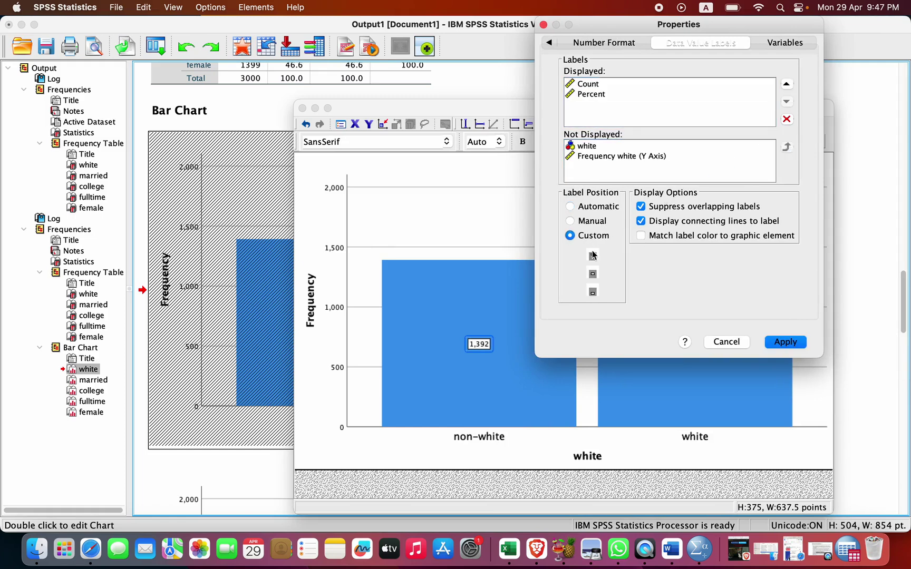
pyautogui.click(592, 255)
pyautogui.click(789, 345)
pyautogui.click(736, 342)
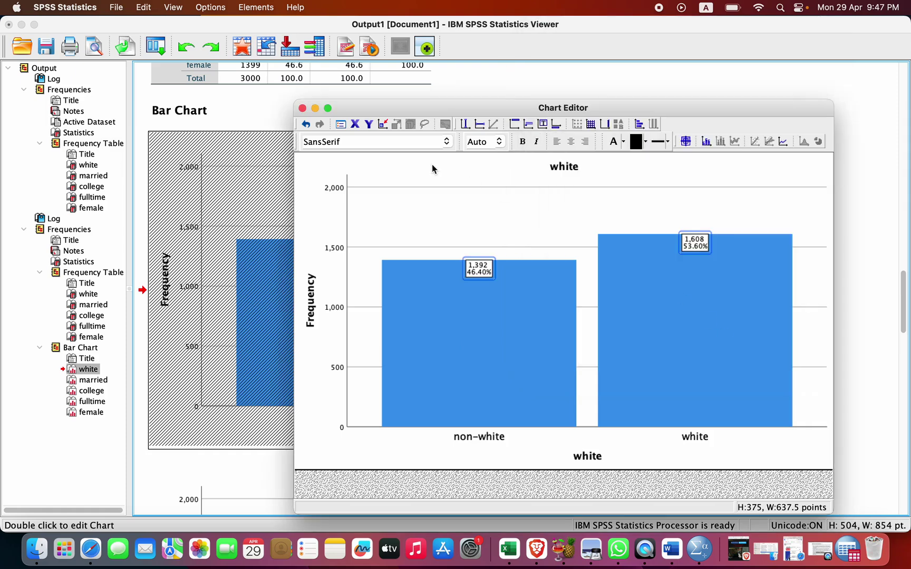
# Close the white variable's chart editor and look over the bar charts of the other qualitative variables in the output
pyautogui.click(303, 108)
pyautogui.scroll(-3, 349, 297)
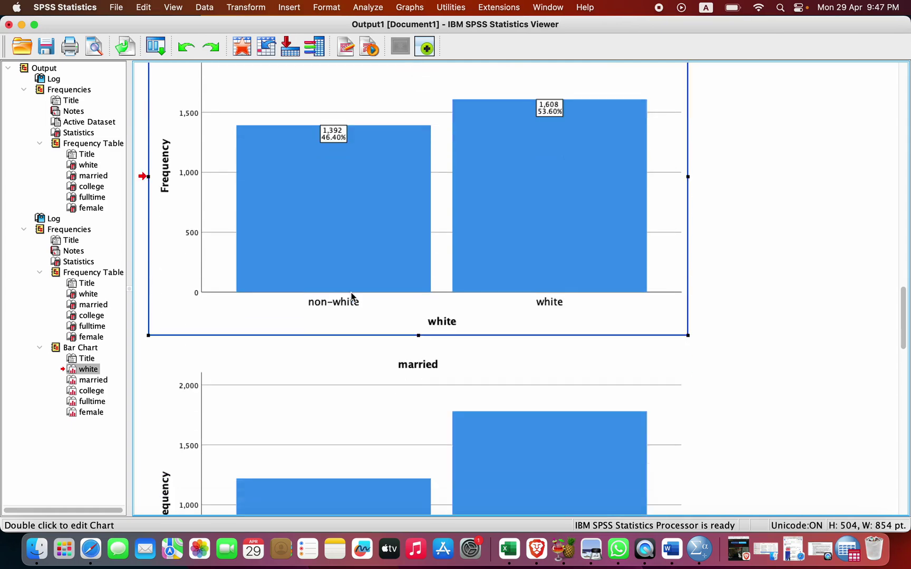
pyautogui.scroll(-8, 352, 297)
pyautogui.scroll(-10, 351, 274)
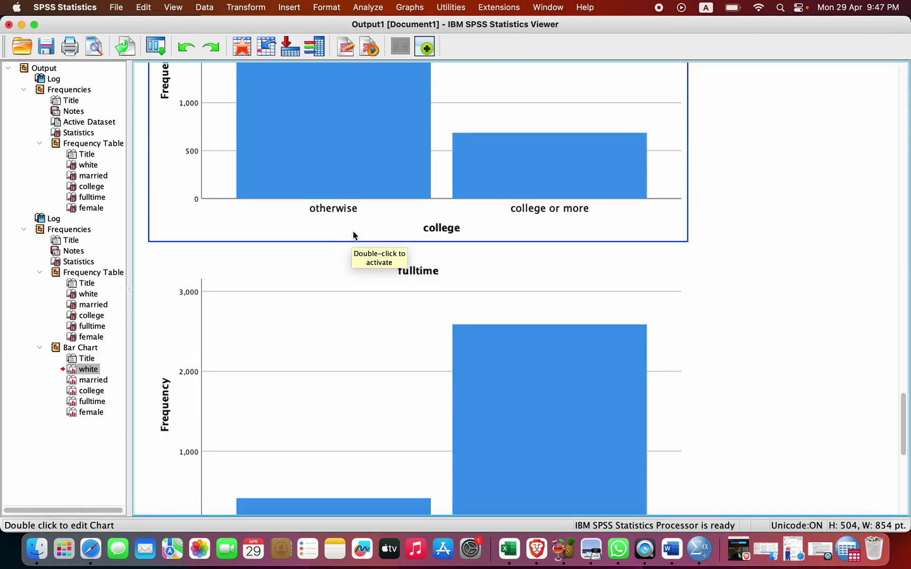
pyautogui.scroll(-3, 341, 417)
pyautogui.scroll(15, 339, 424)
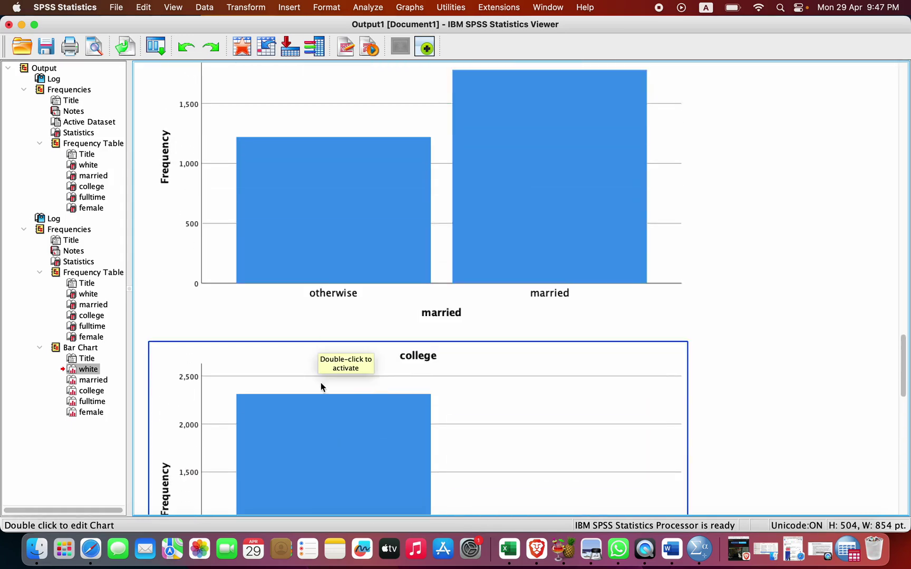
pyautogui.scroll(15, 321, 384)
pyautogui.scroll(-8, 321, 381)
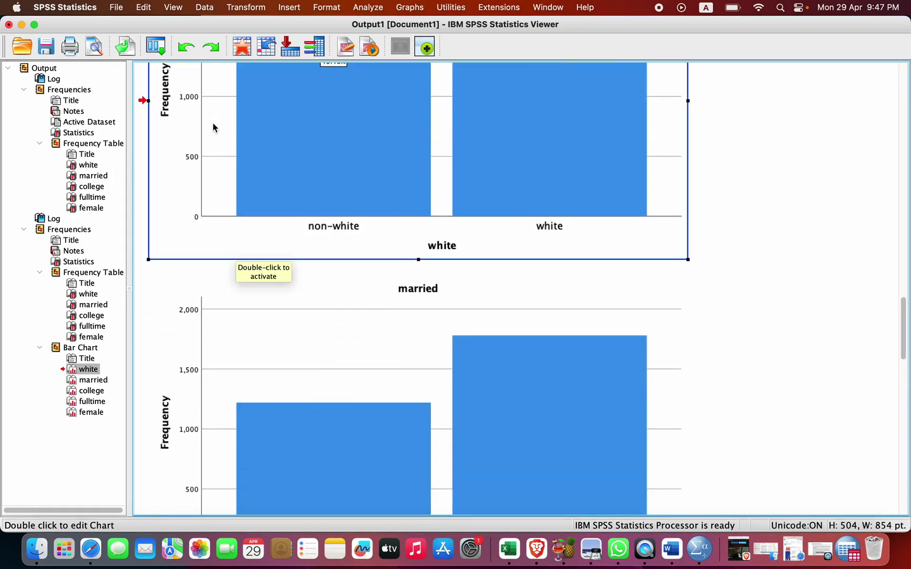
# Move the output viewer aside and change the measurement level of number_of_children to Scale in the Data Editor
pyautogui.moveTo(50, 24); pyautogui.dragTo(385, 13)
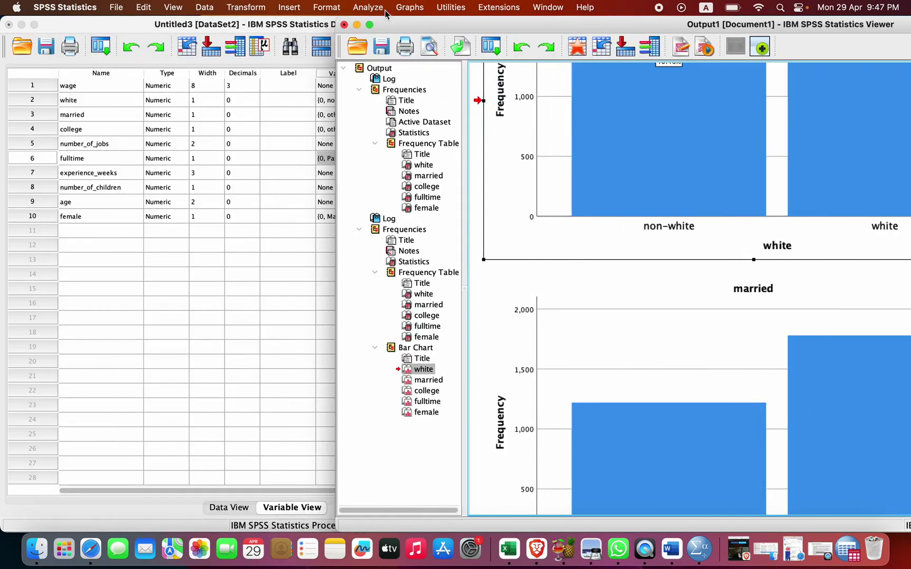
pyautogui.click(231, 242)
pyautogui.hscroll(3, 315, 230)
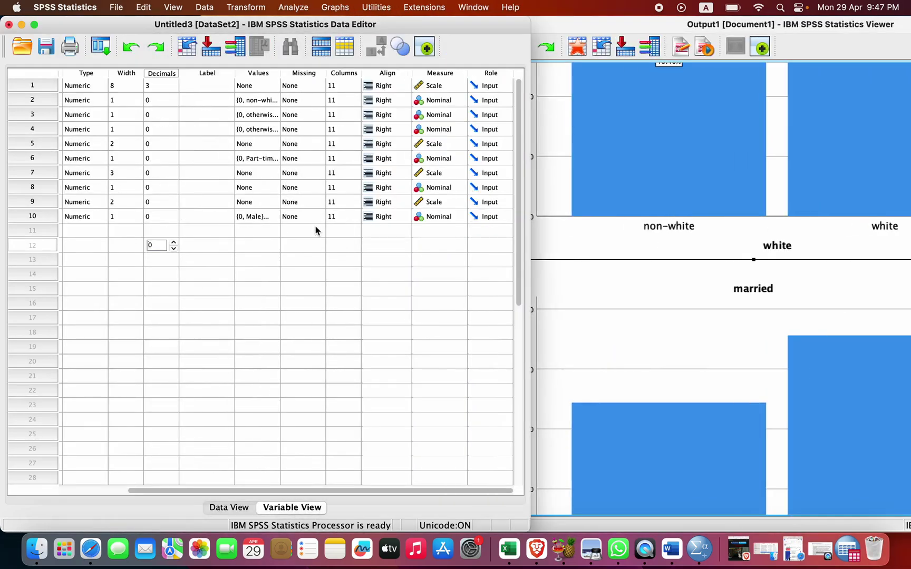
pyautogui.hscroll(-3, 303, 224)
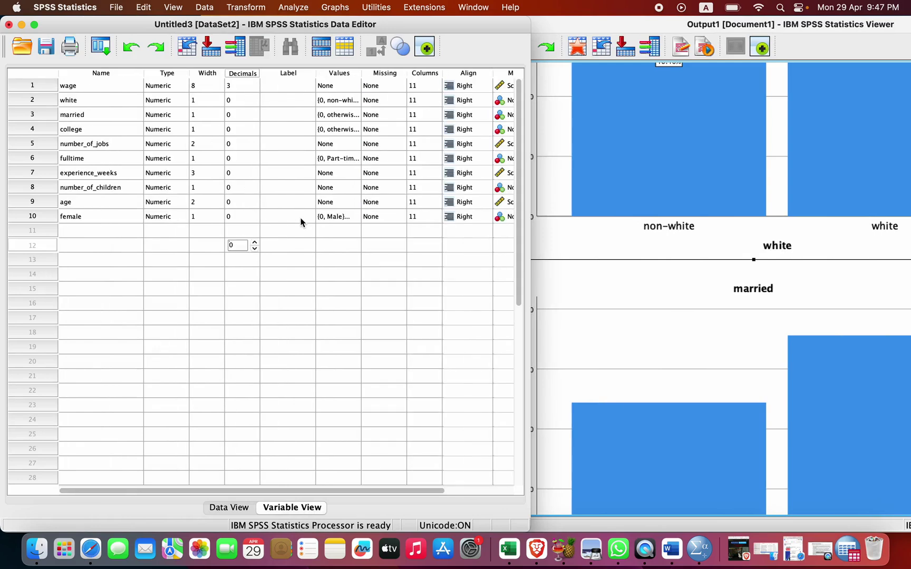
pyautogui.hscroll(3, 445, 211)
pyautogui.click(460, 188)
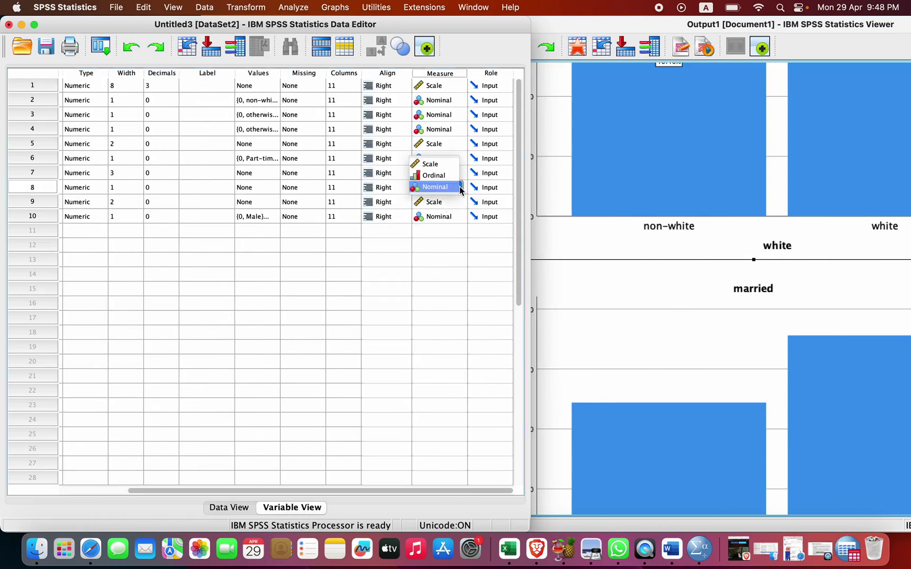
pyautogui.click(440, 169)
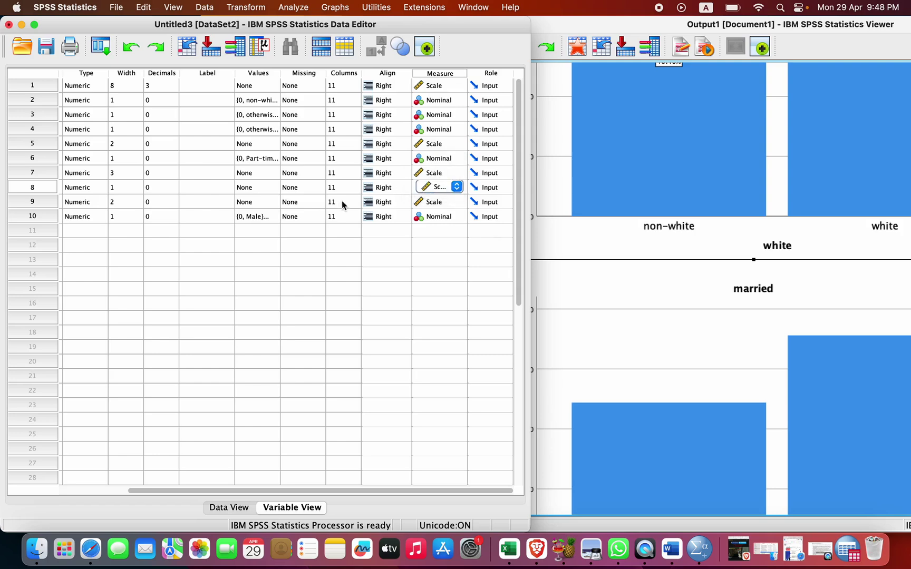
pyautogui.hscroll(-3, 310, 217)
pyautogui.hscroll(3, 310, 216)
# Start a Descriptives analysis and add wage and number_of_jobs as its variables
pyautogui.click(246, 7)
pyautogui.moveTo(305, 7)
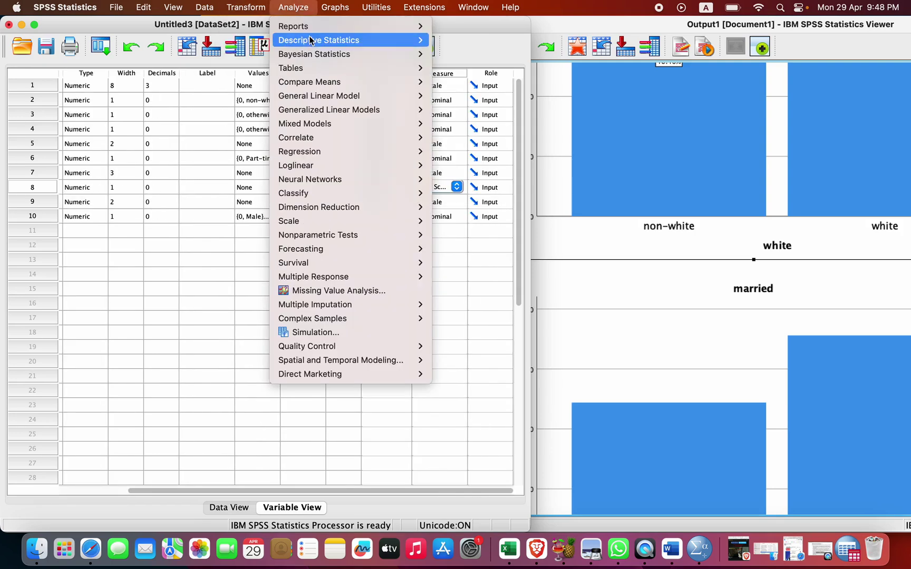
pyautogui.moveTo(331, 40)
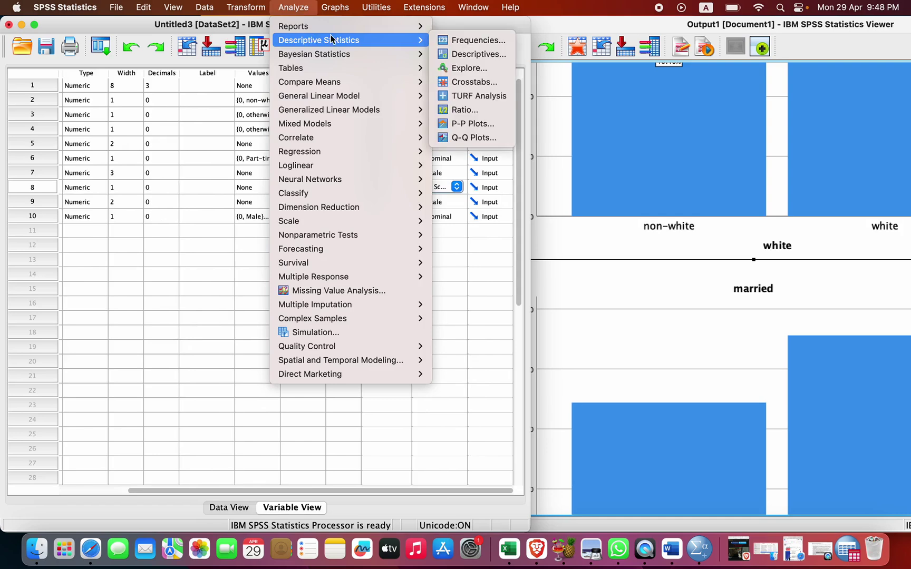
pyautogui.click(455, 55)
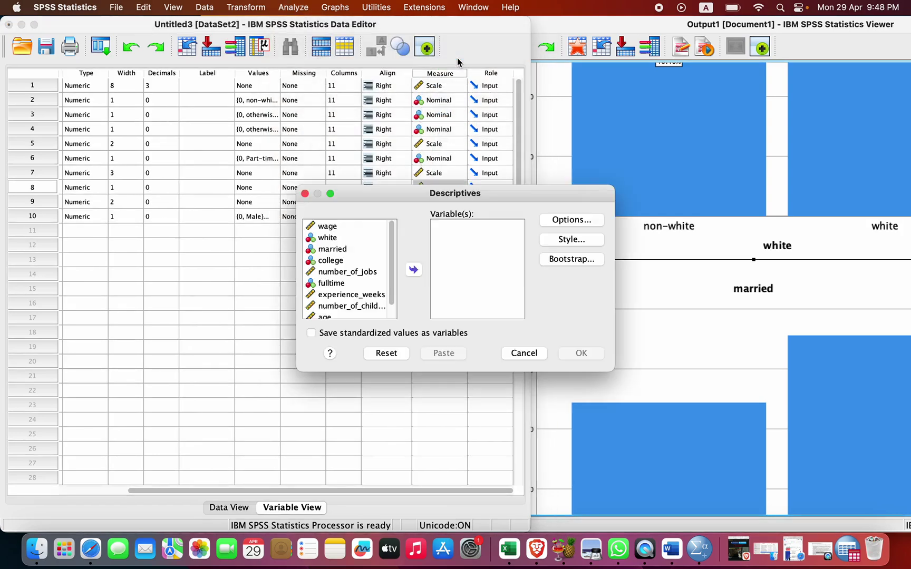
pyautogui.click(326, 226)
pyautogui.click(414, 270)
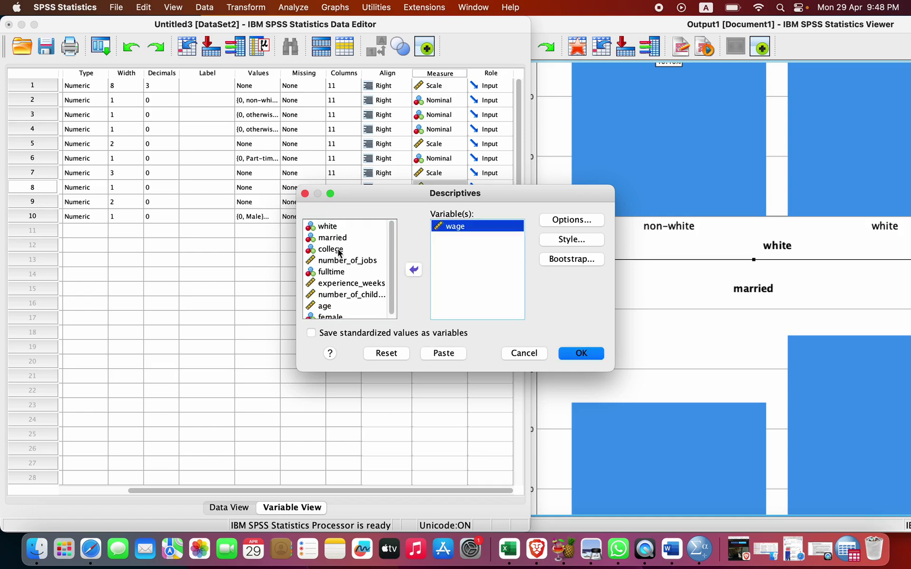
pyautogui.click(331, 249)
pyautogui.click(340, 260)
pyautogui.click(413, 270)
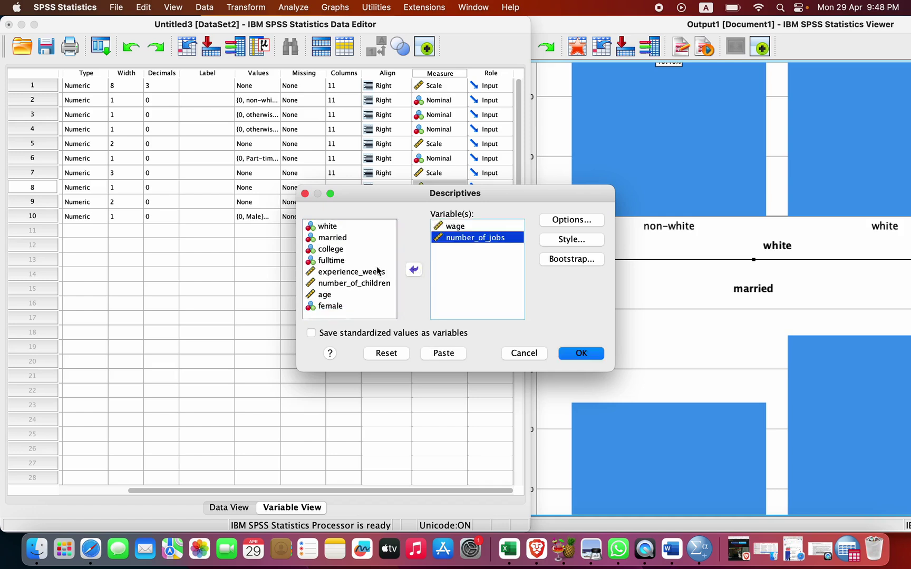
# Add experience_weeks, number_of_children and age to the Descriptives variables and run the analysis
pyautogui.click(358, 272)
pyautogui.click(414, 270)
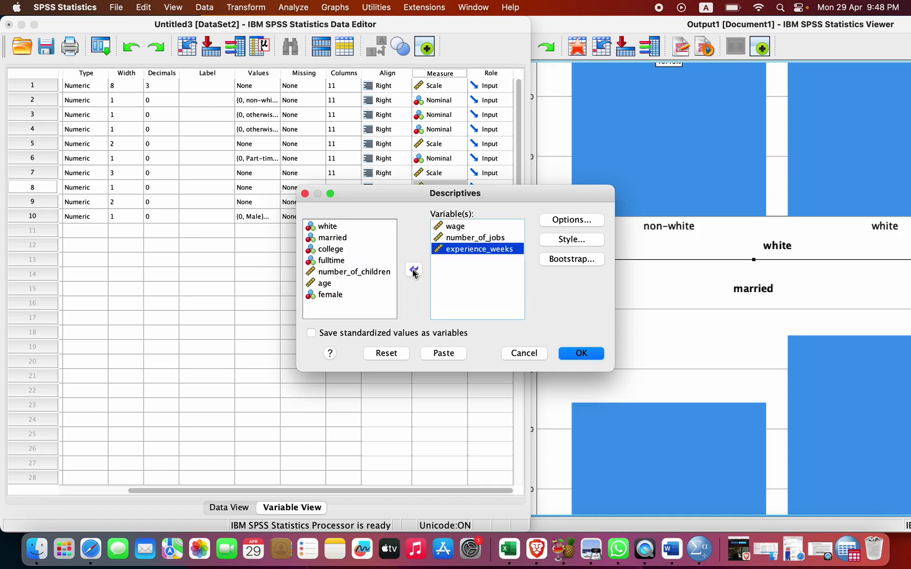
pyautogui.click(351, 282)
pyautogui.click(414, 270)
pyautogui.click(361, 272)
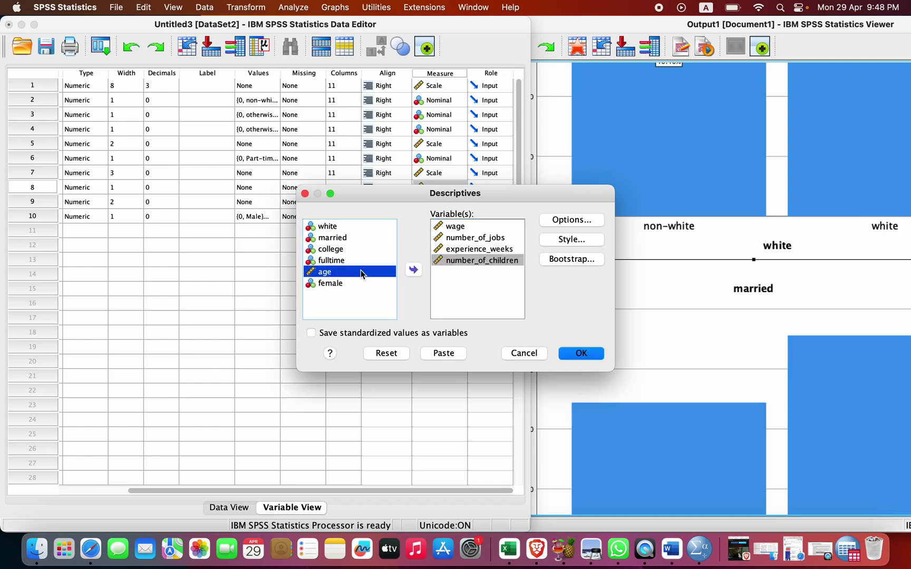
pyautogui.click(413, 270)
pyautogui.click(580, 353)
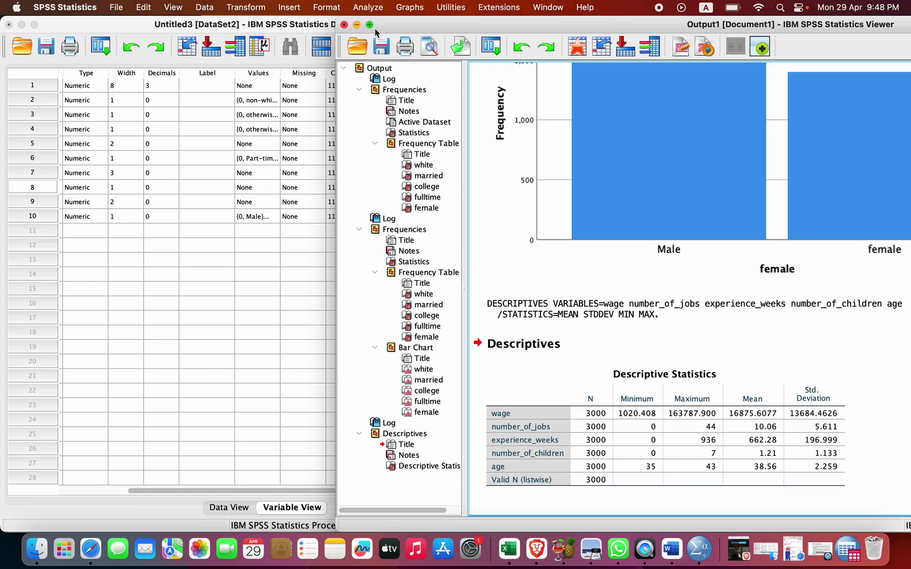
# Rerun Descriptives on the same five variables, keeping mean, standard deviation, minimum and maximum as the chosen statistics
pyautogui.moveTo(375, 28)
pyautogui.click(393, 44)
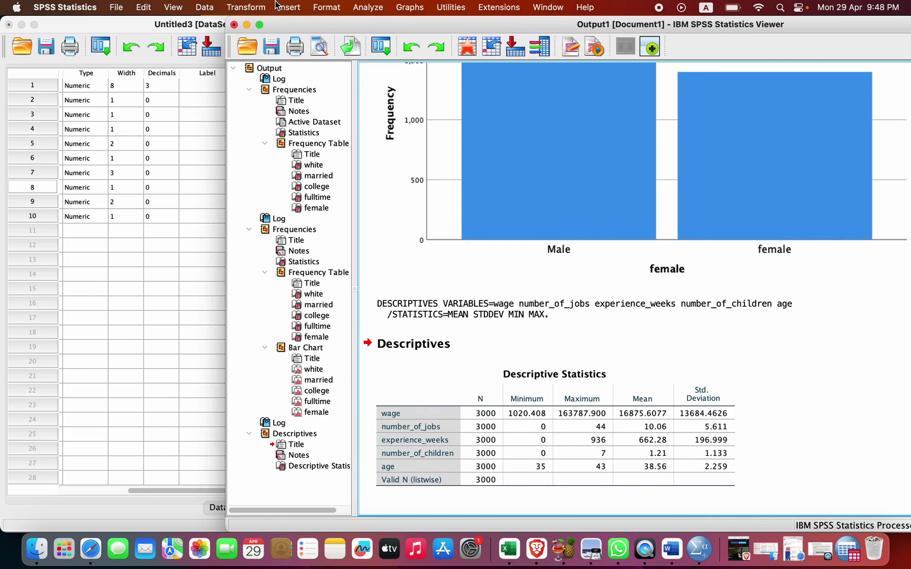
pyautogui.click(368, 7)
pyautogui.moveTo(386, 48)
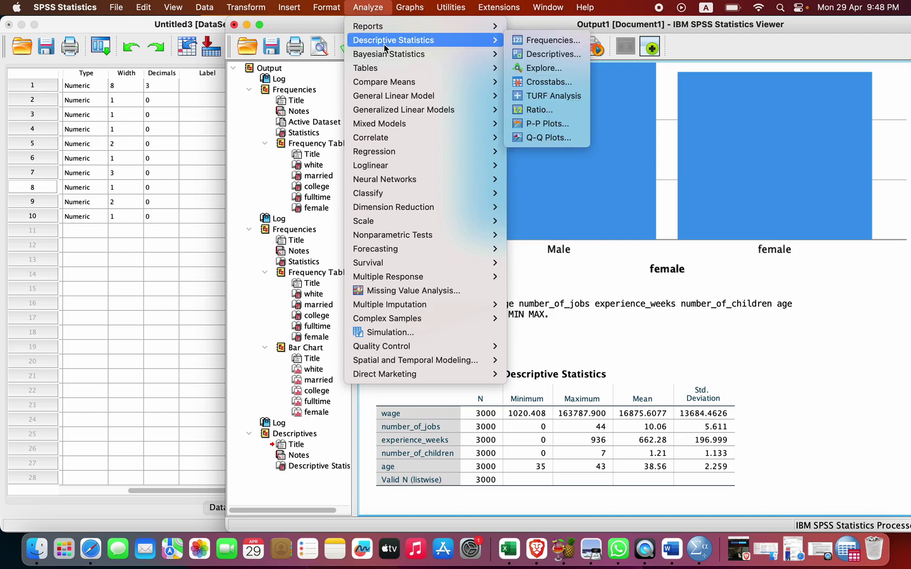
pyautogui.click(534, 55)
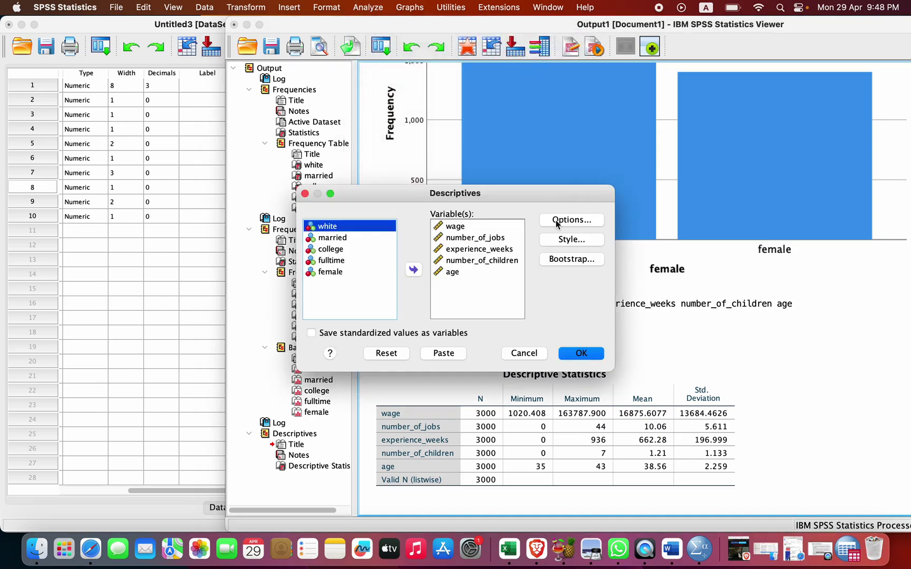
pyautogui.click(556, 221)
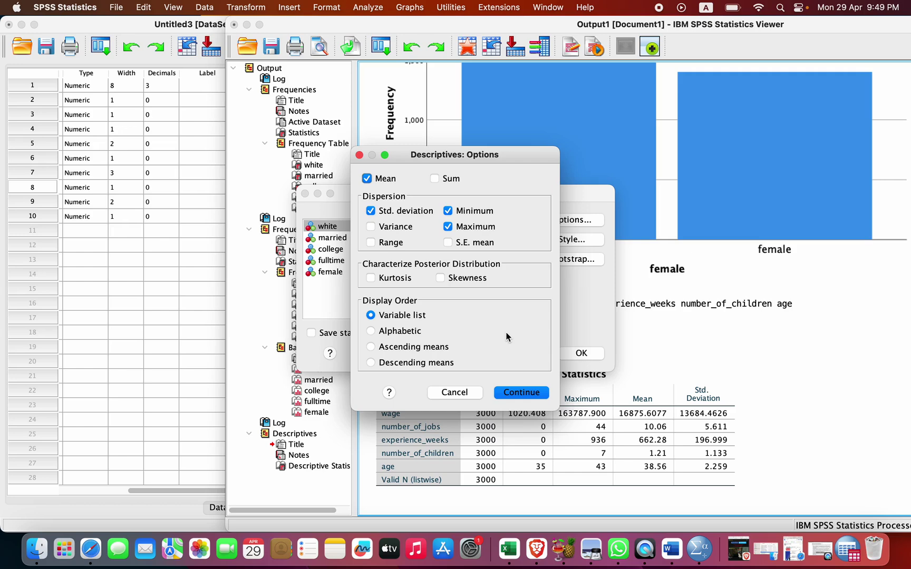
pyautogui.click(515, 393)
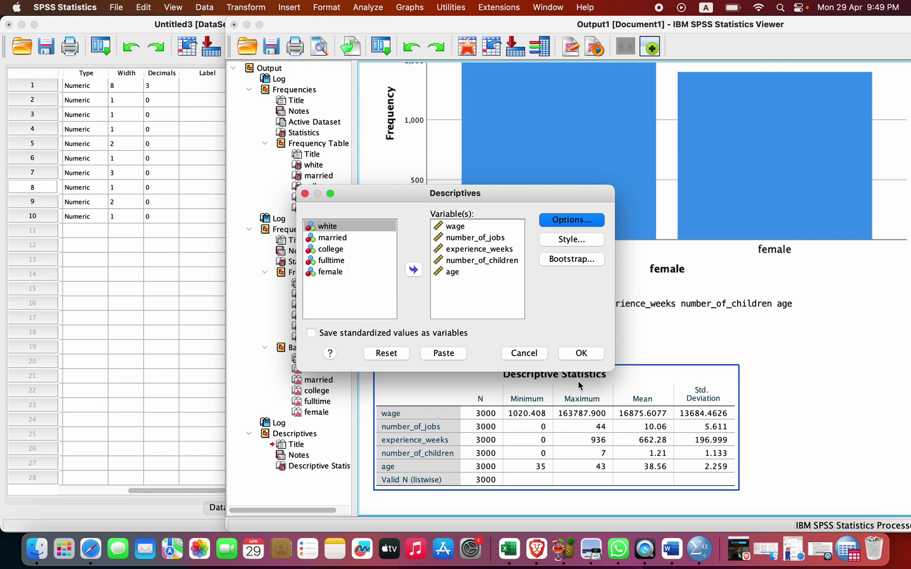
pyautogui.click(579, 353)
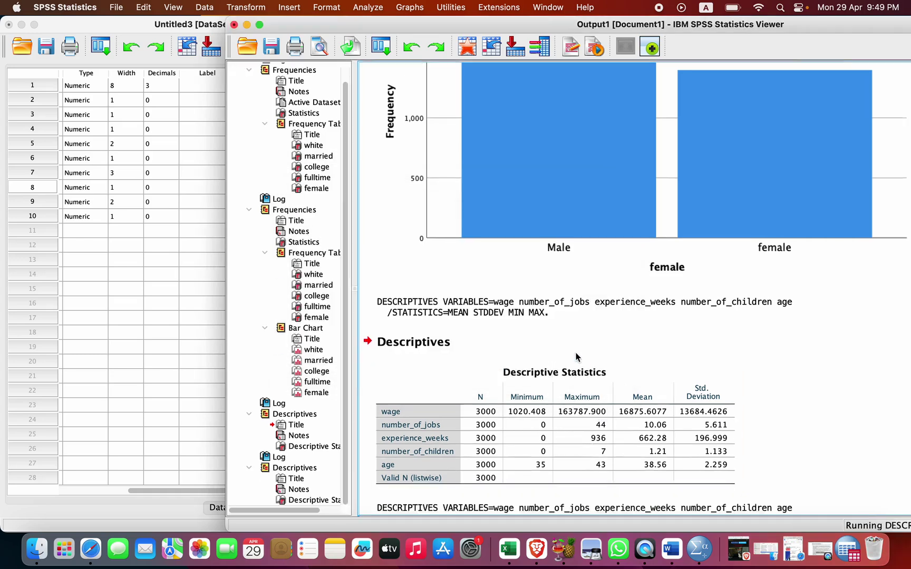
# Reposition the output viewer to uncover Instructions.pdf and read the required group statistics and average wage comparisons
pyautogui.moveTo(477, 35); pyautogui.dragTo(60, 360)
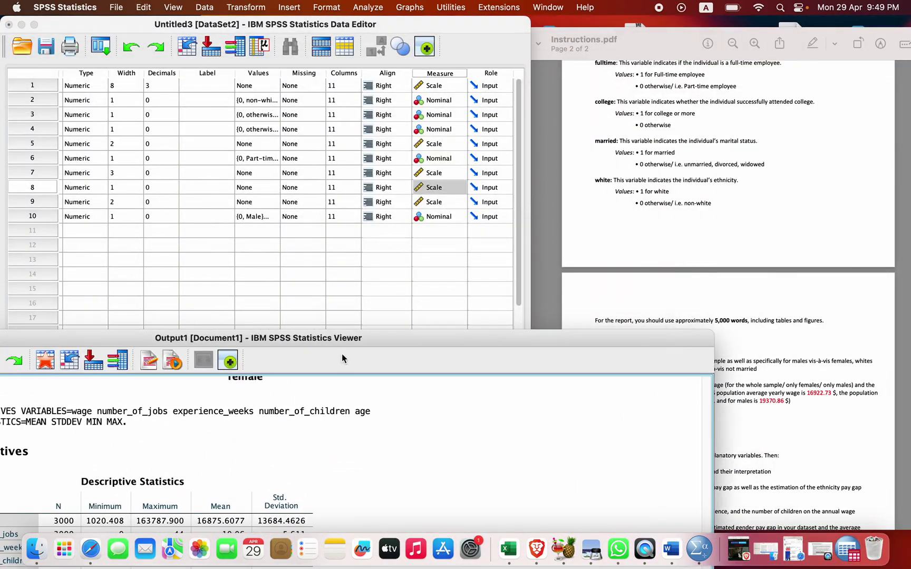
pyautogui.moveTo(375, 339); pyautogui.dragTo(201, 263)
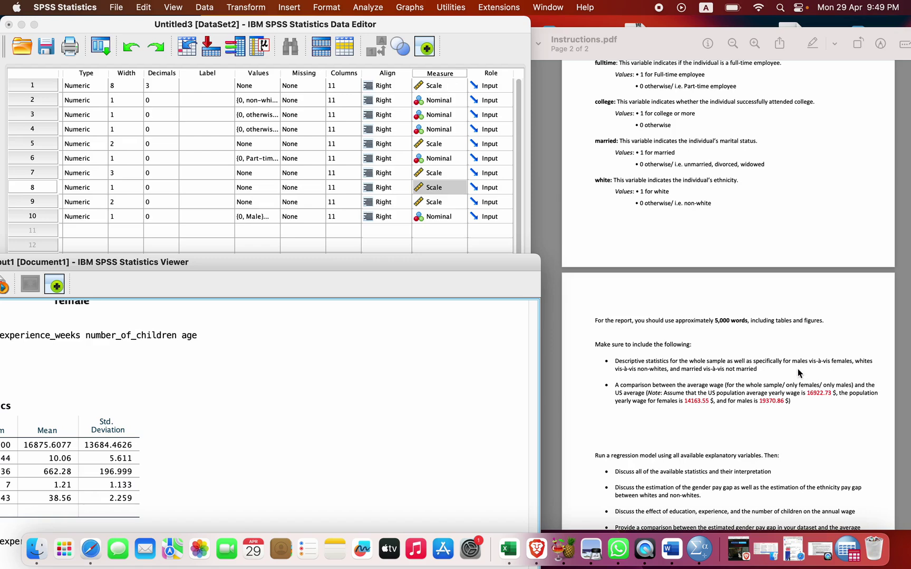
pyautogui.moveTo(488, 269); pyautogui.dragTo(477, 200)
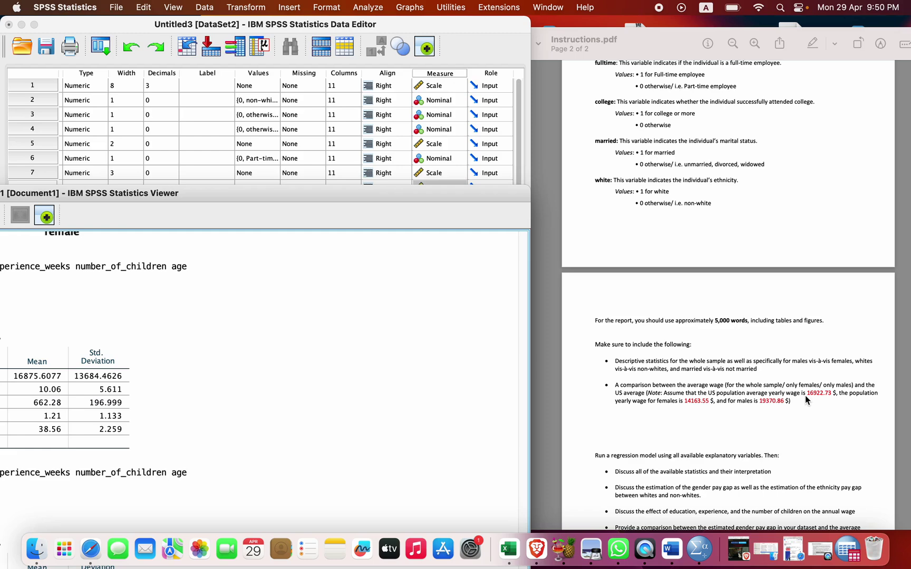
pyautogui.moveTo(427, 197); pyautogui.dragTo(485, 95)
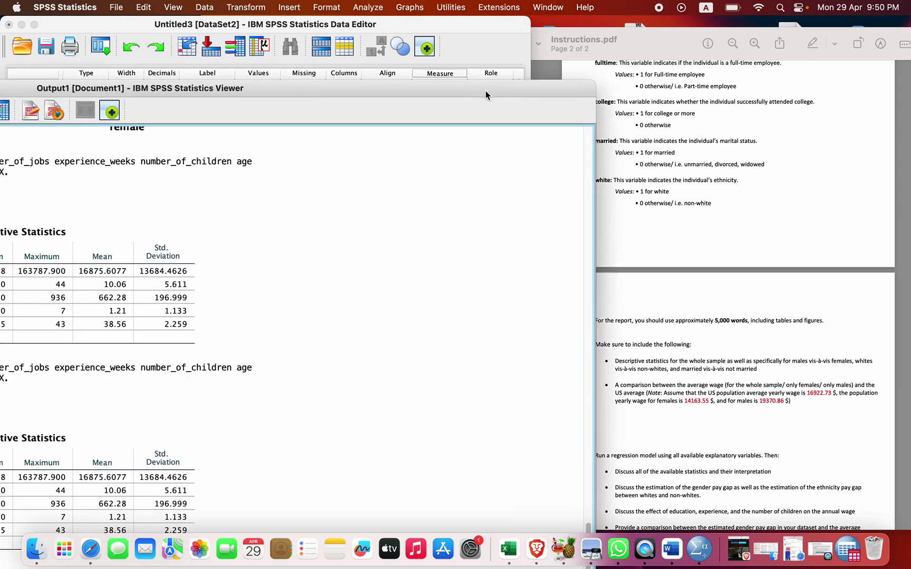
pyautogui.moveTo(428, 92); pyautogui.dragTo(467, 86)
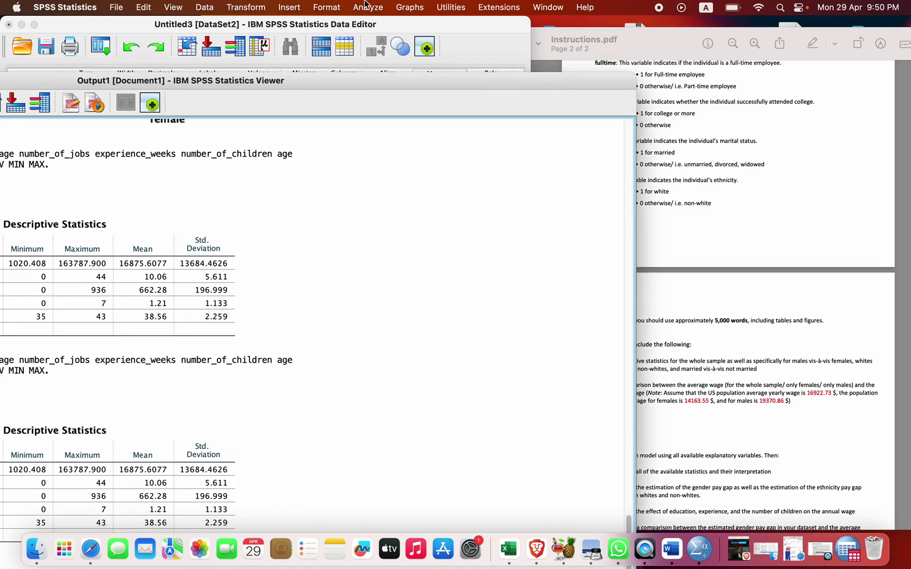
# Start a One-Sample T Test under Compare Means with wage as the test variable
pyautogui.click(366, 7)
pyautogui.moveTo(376, 42)
pyautogui.moveTo(377, 84)
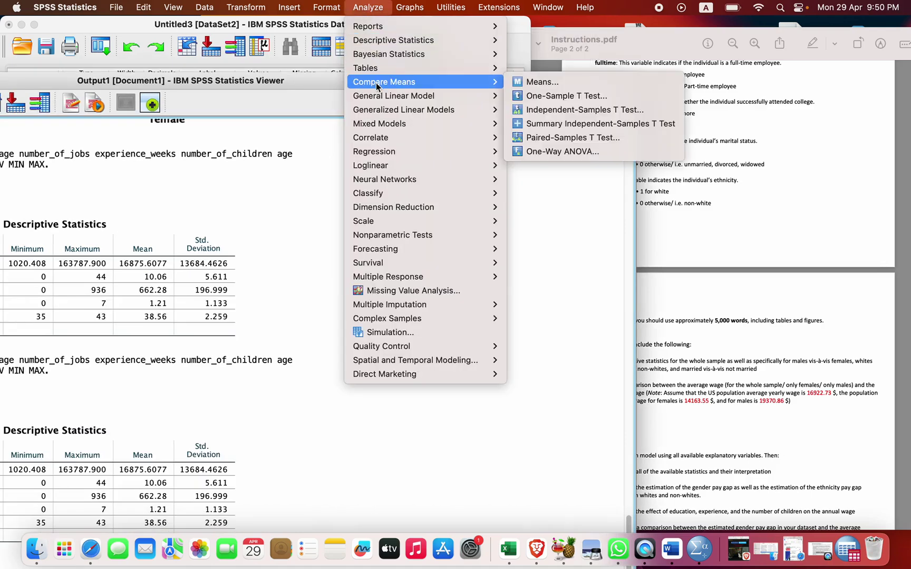
pyautogui.click(577, 97)
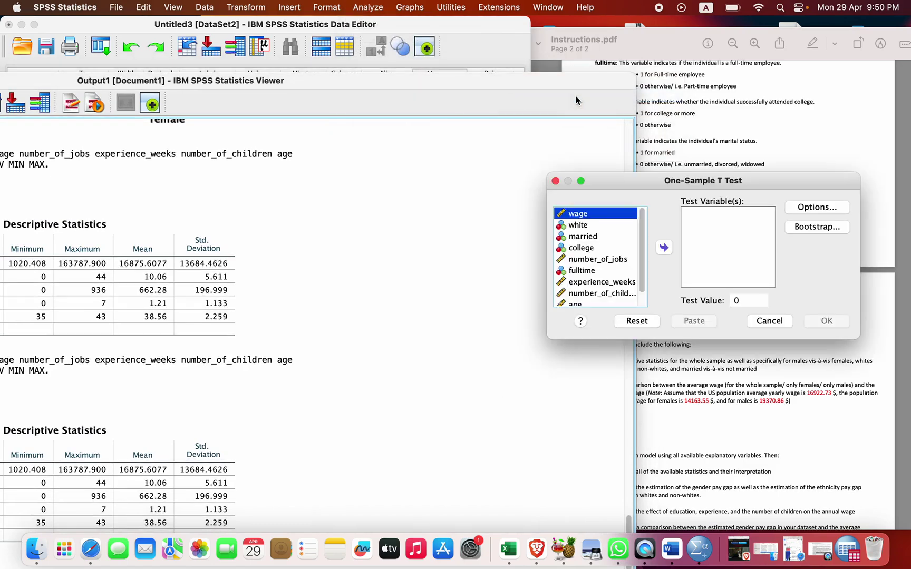
pyautogui.click(663, 247)
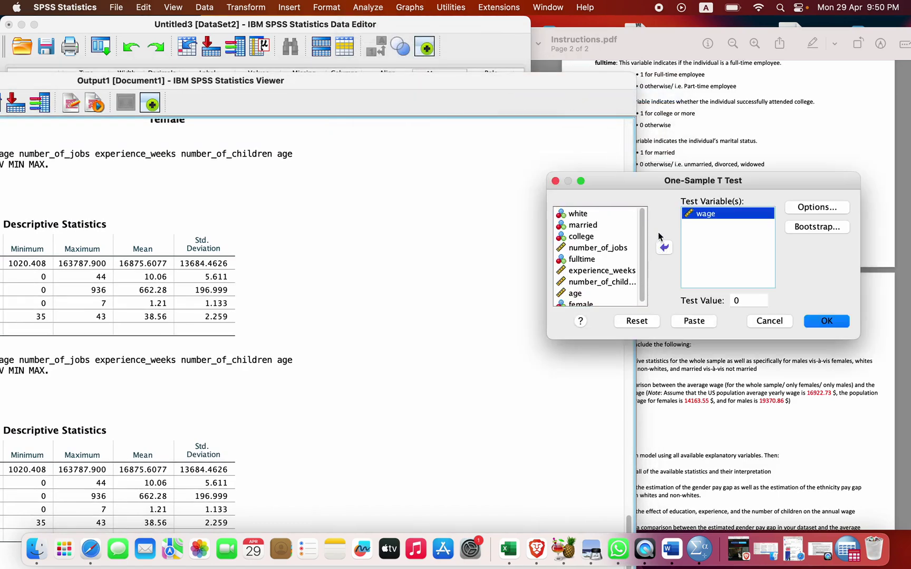
# Set the one-sample t test's test value to the overall US average wage from Instructions.pdf, 16922.73, and run the test
pyautogui.click(643, 170)
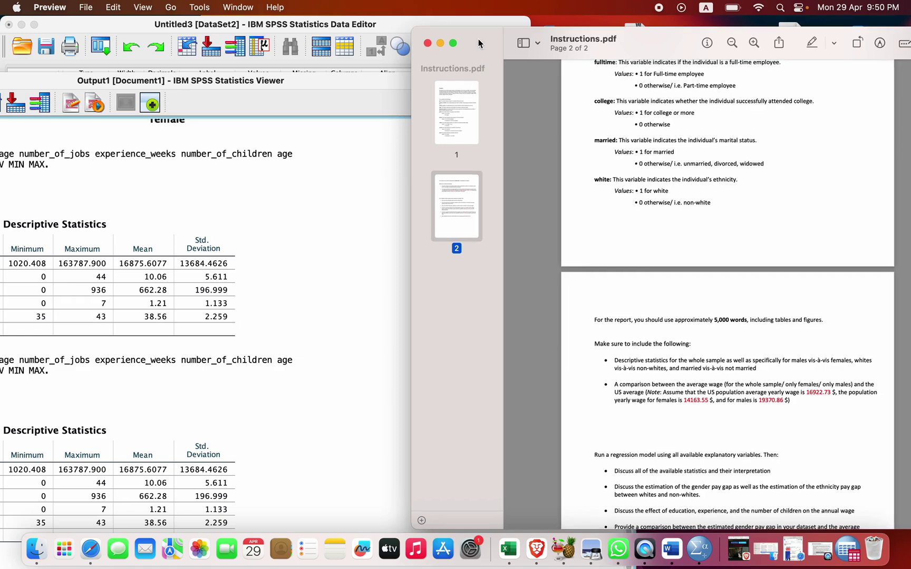
pyautogui.click(348, 185)
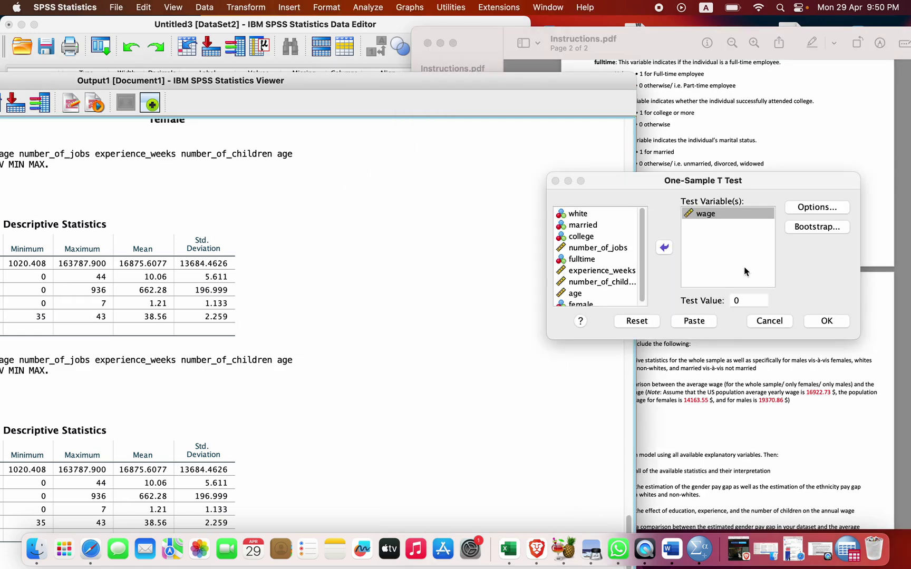
pyautogui.click(759, 300)
pyautogui.write('16')
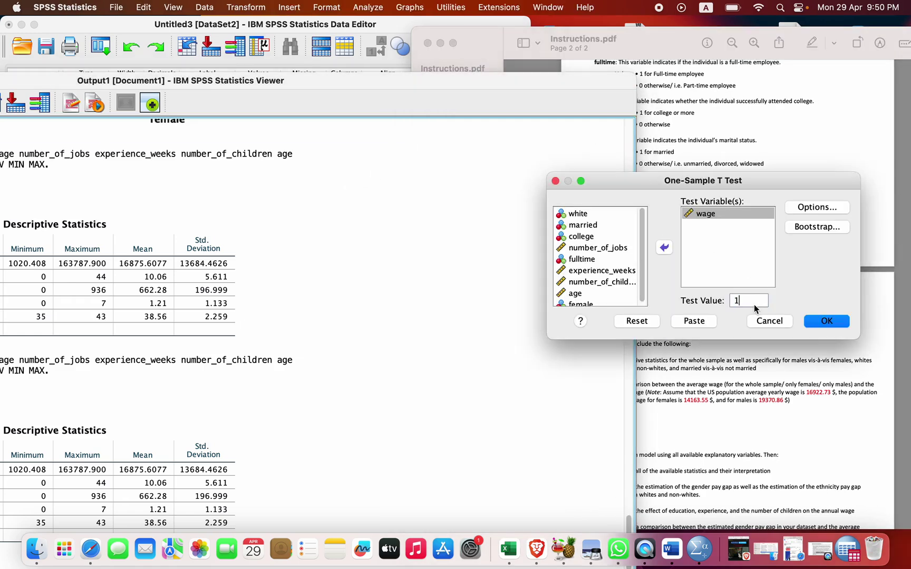
pyautogui.click(832, 102)
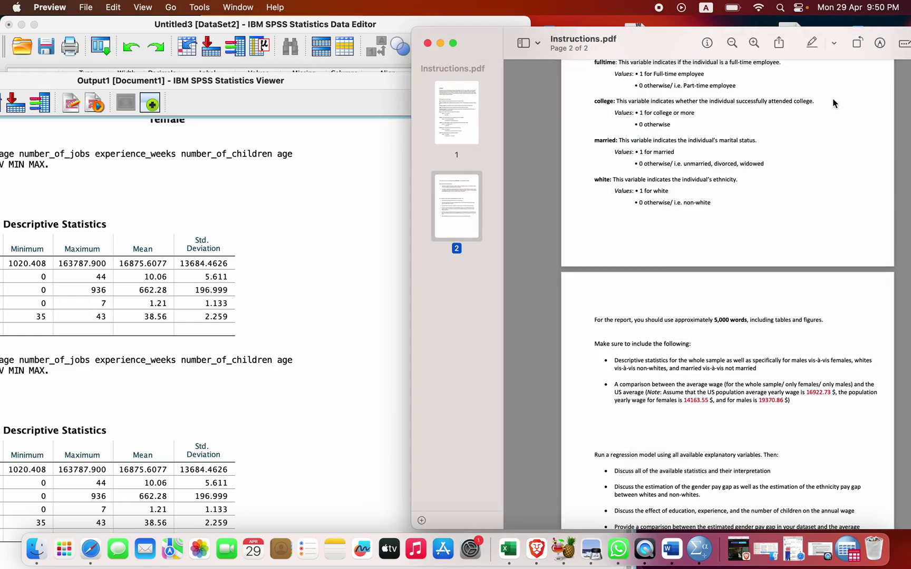
pyautogui.click(250, 206)
pyautogui.click(751, 302)
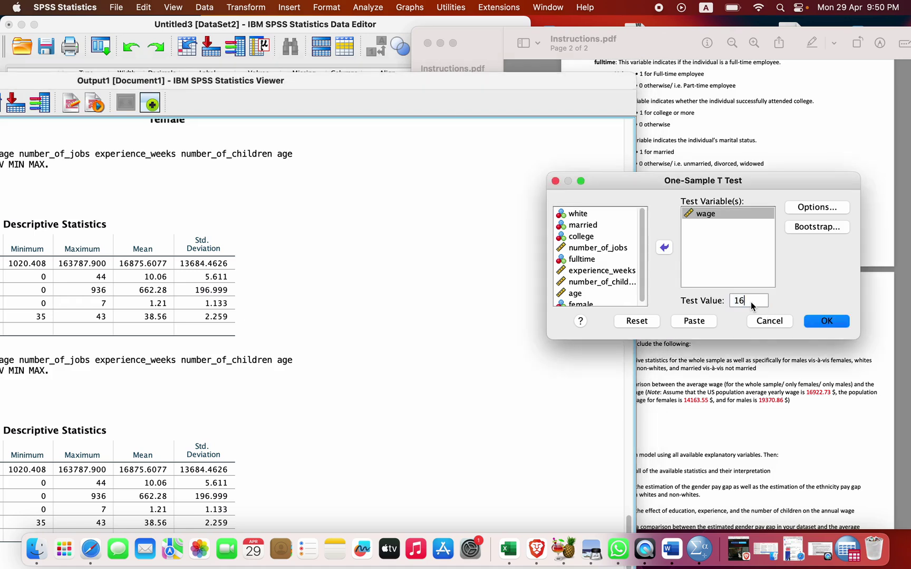
pyautogui.write('9222')
pyautogui.press('BackSpace')
pyautogui.write('.73')
pyautogui.click(827, 322)
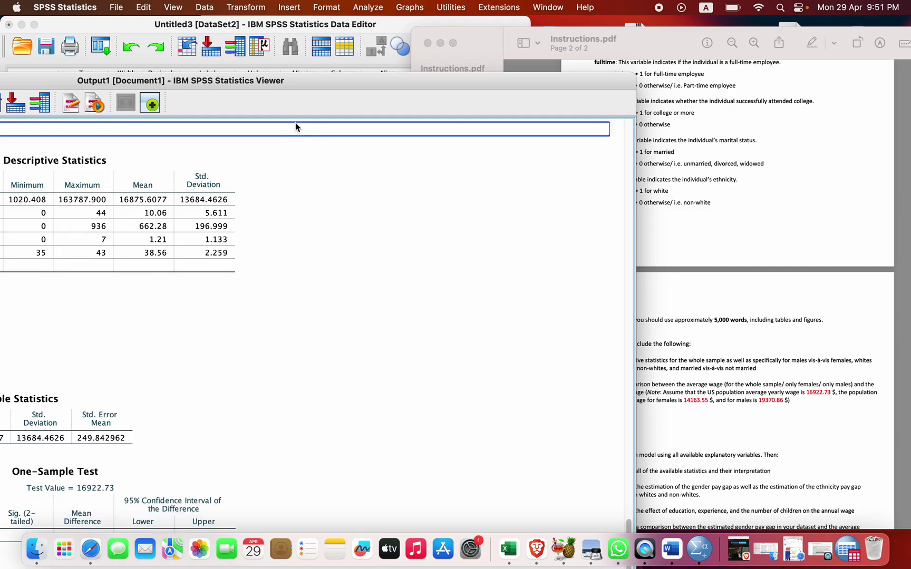
# Enlarge the output viewer, examine the whole-sample t test's mean, test value and significance, and recheck the required comparisons in Instructions.pdf
pyautogui.doubleClick(292, 82)
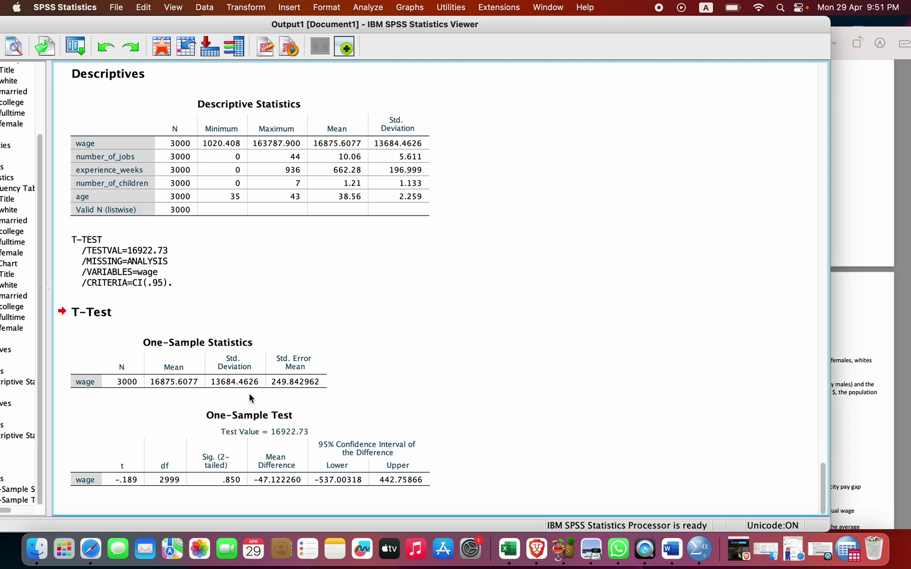
pyautogui.click(150, 366)
pyautogui.click(174, 398)
pyautogui.click(137, 380)
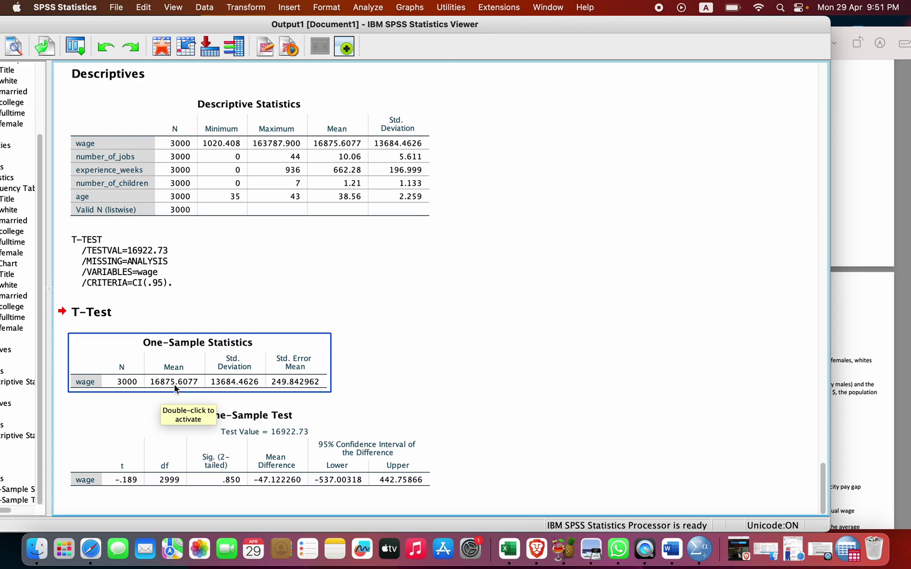
pyautogui.click(368, 304)
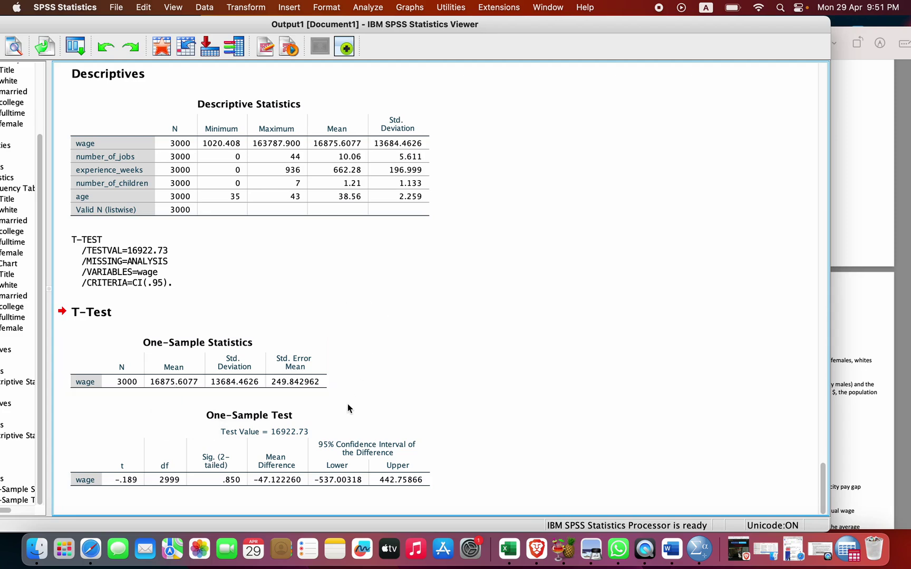
pyautogui.click(279, 422)
pyautogui.click(278, 425)
pyautogui.click(518, 362)
pyautogui.click(232, 376)
pyautogui.click(170, 448)
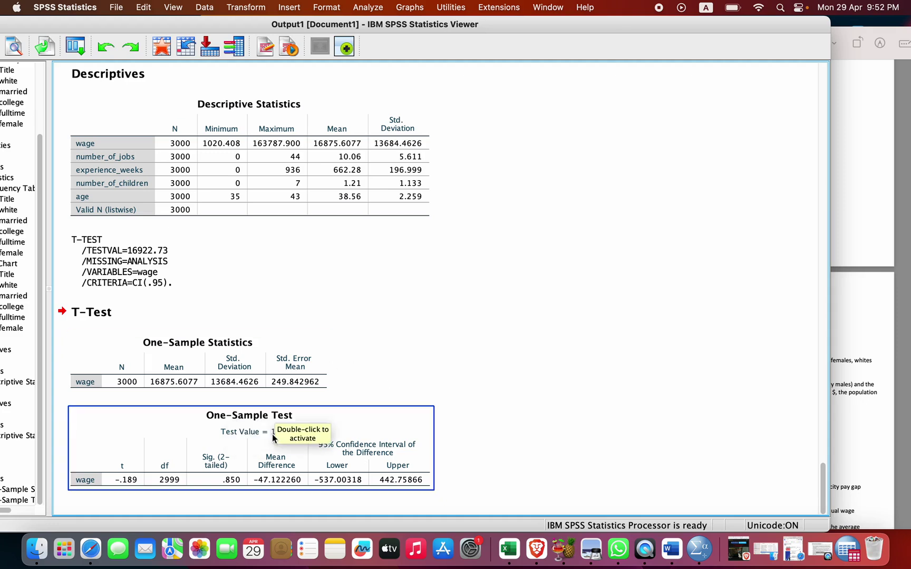
pyautogui.click(479, 343)
pyautogui.click(503, 314)
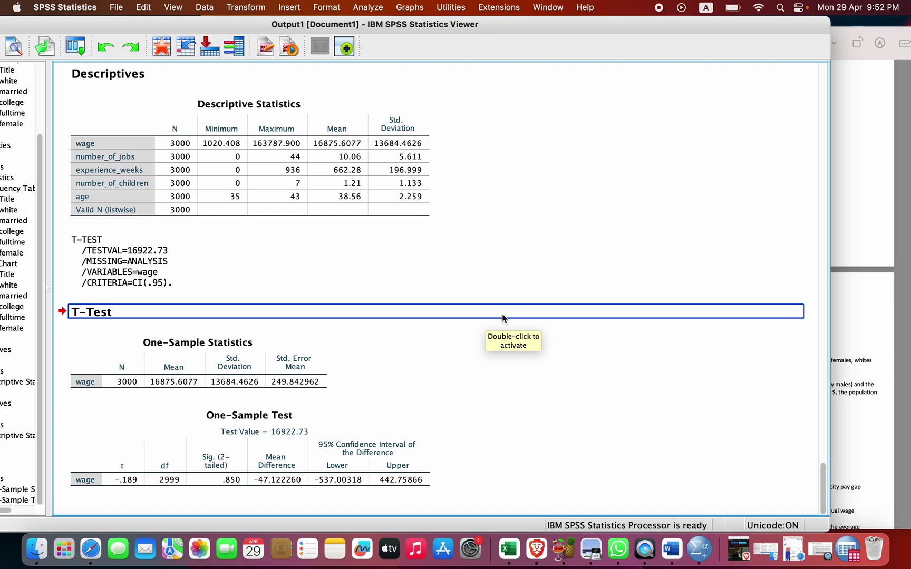
pyautogui.click(788, 309)
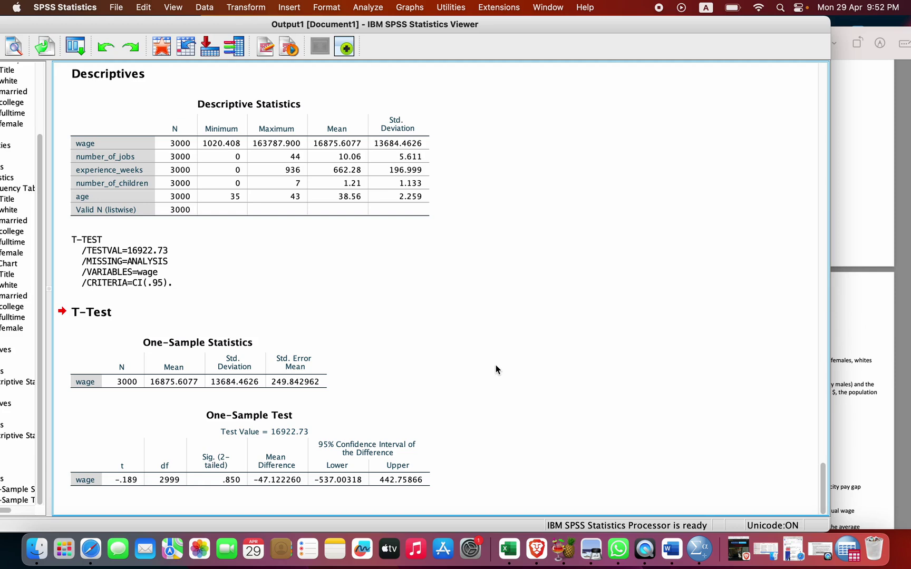
pyautogui.click(241, 489)
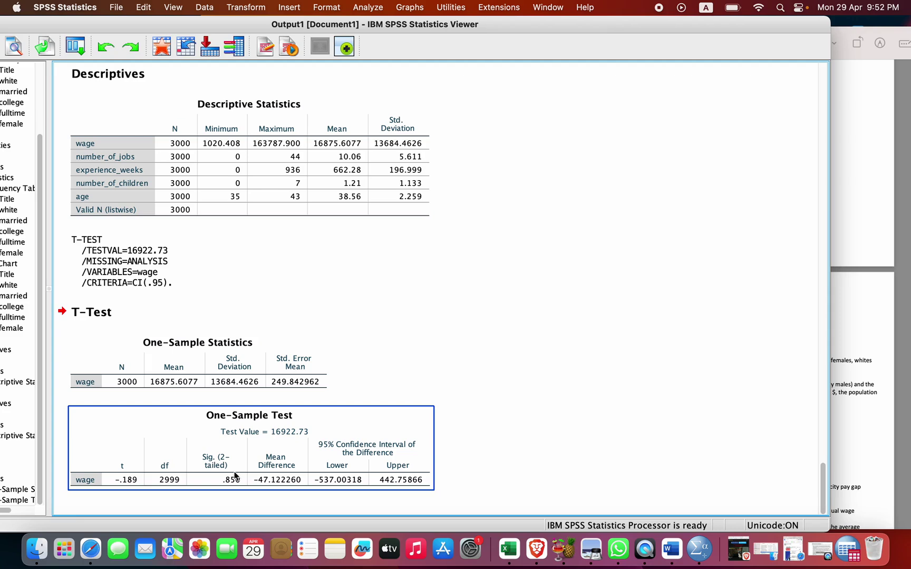
pyautogui.click(869, 264)
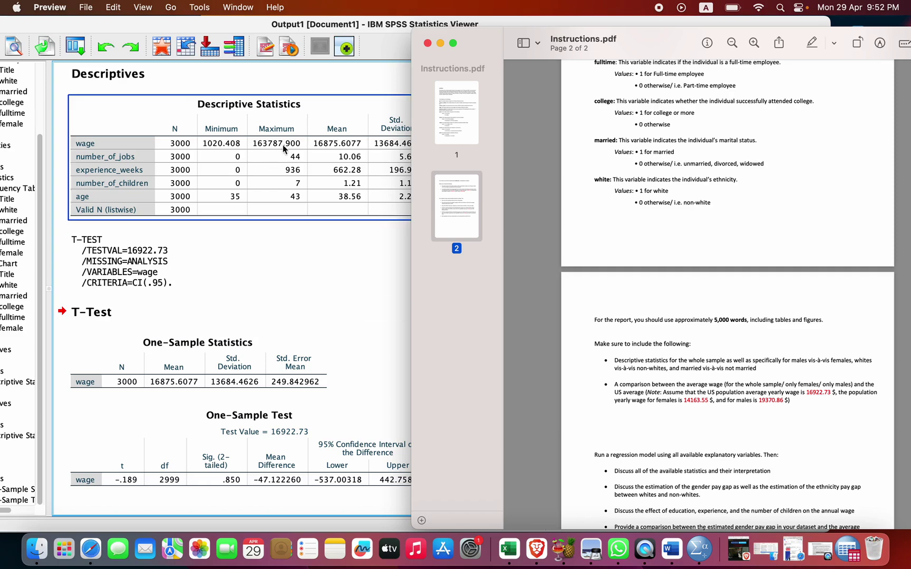
pyautogui.click(363, 266)
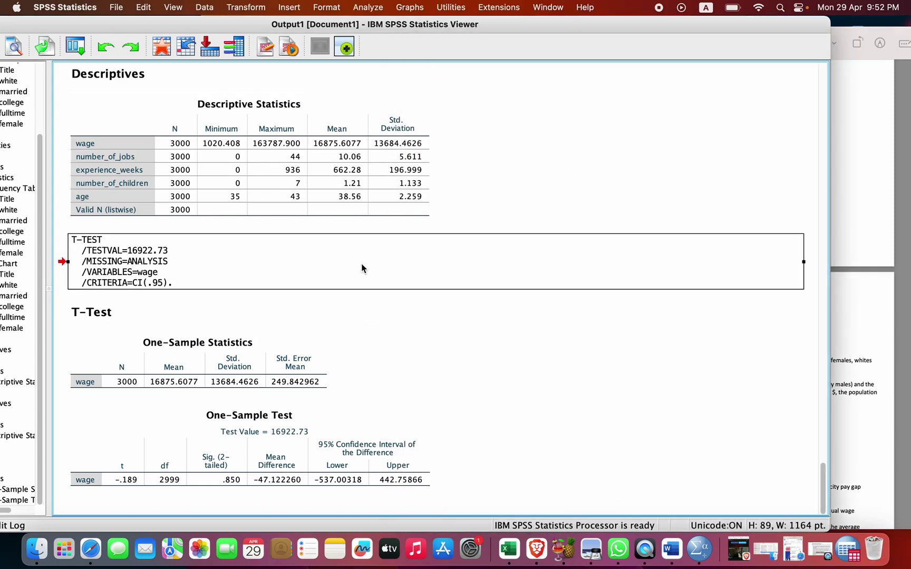
# Filter the data set with Select Cases to the condition female = 1, filtering out unselected cases
pyautogui.click(211, 7)
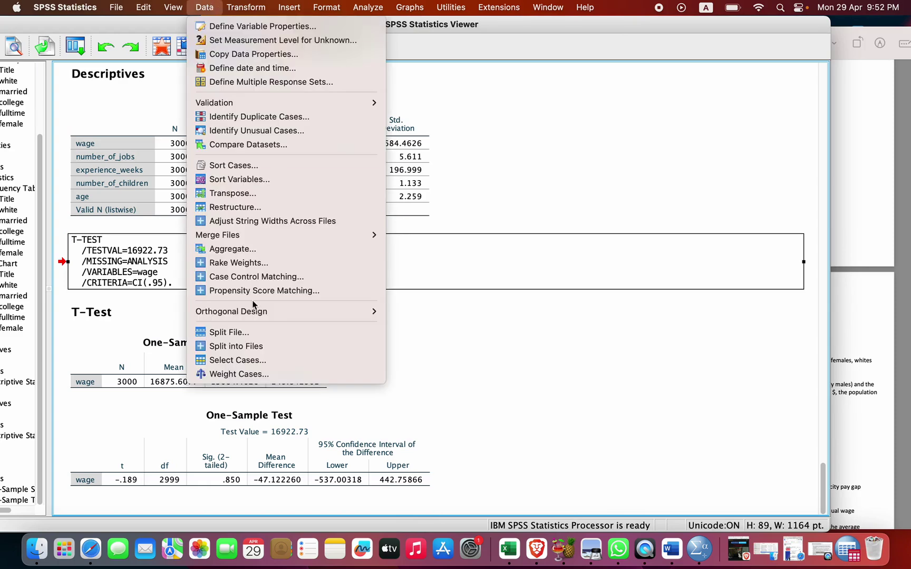
pyautogui.click(246, 358)
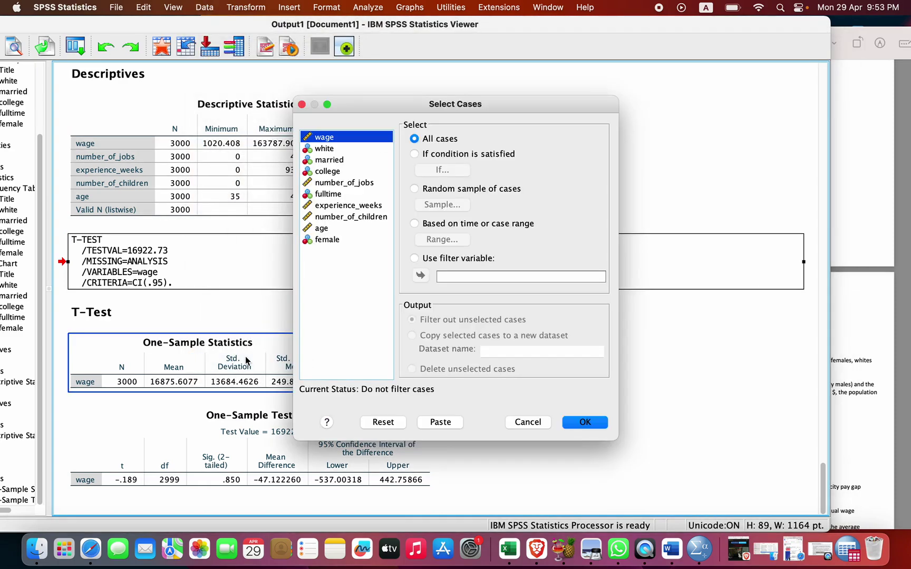
pyautogui.click(329, 240)
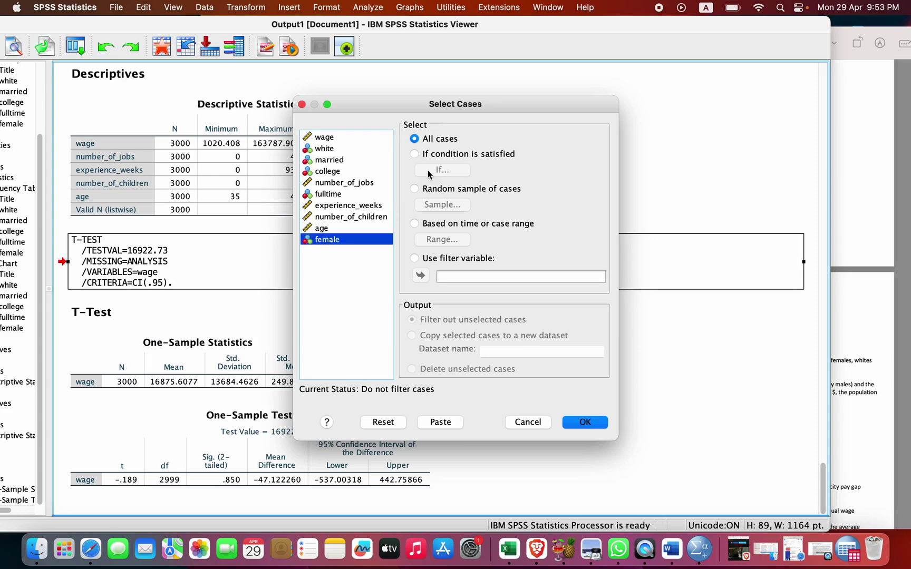
pyautogui.click(448, 157)
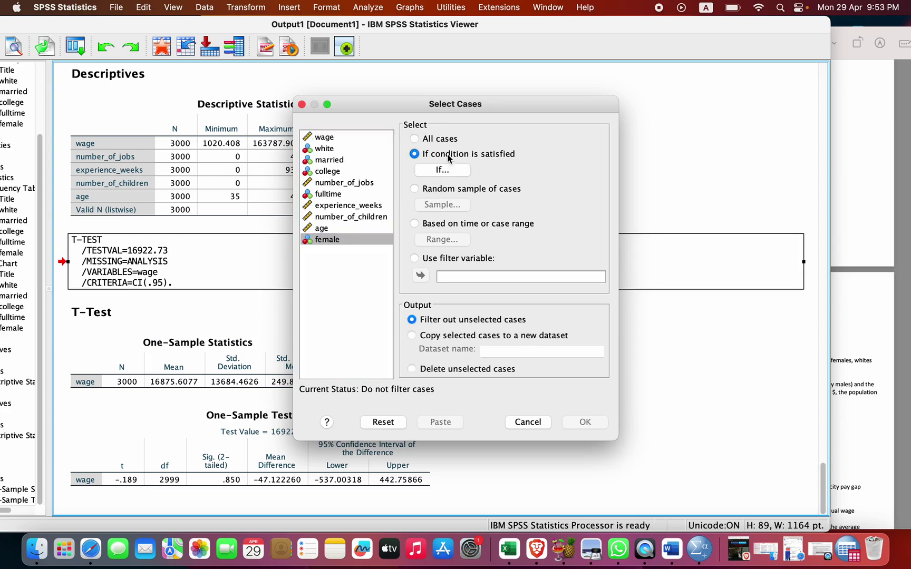
pyautogui.click(442, 171)
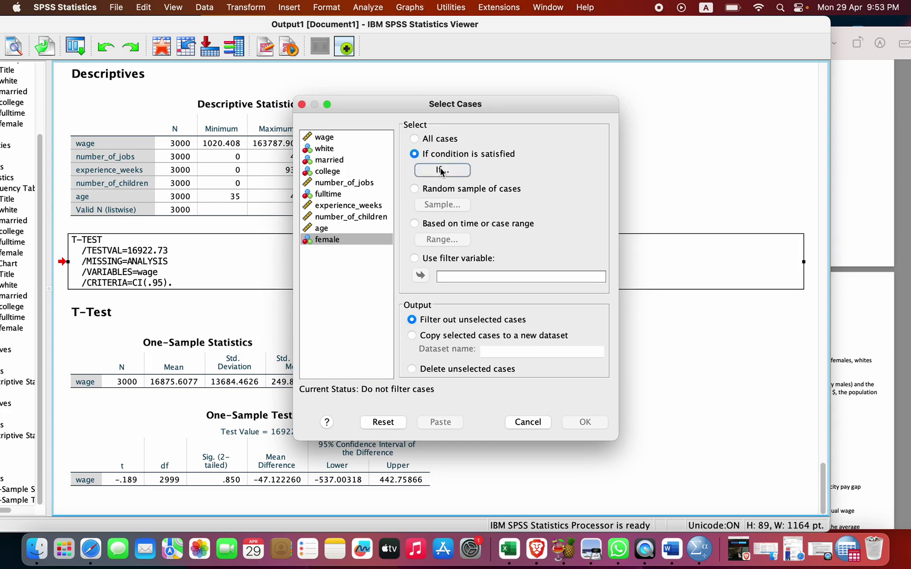
pyautogui.click(274, 252)
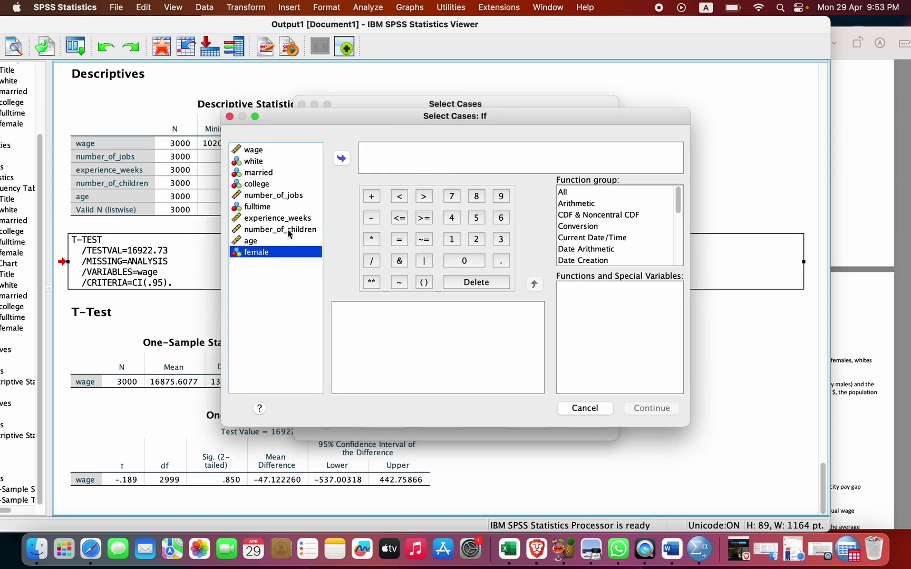
pyautogui.click(341, 158)
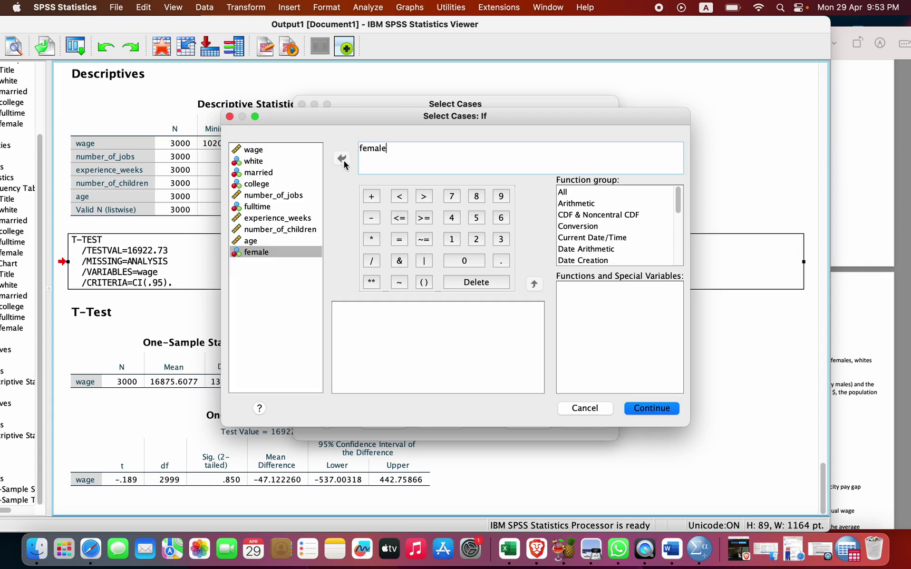
pyautogui.click(399, 239)
pyautogui.write('1')
pyautogui.click(646, 409)
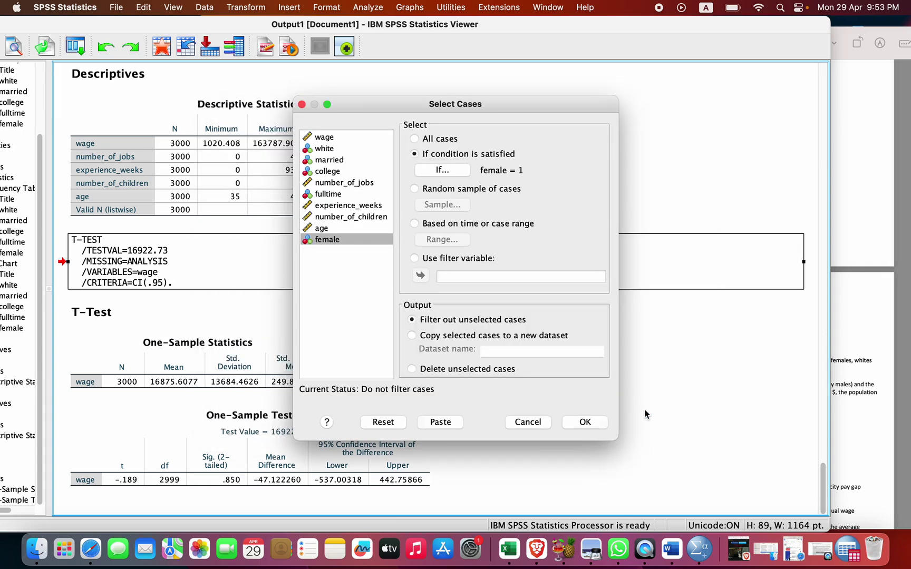
pyautogui.click(591, 423)
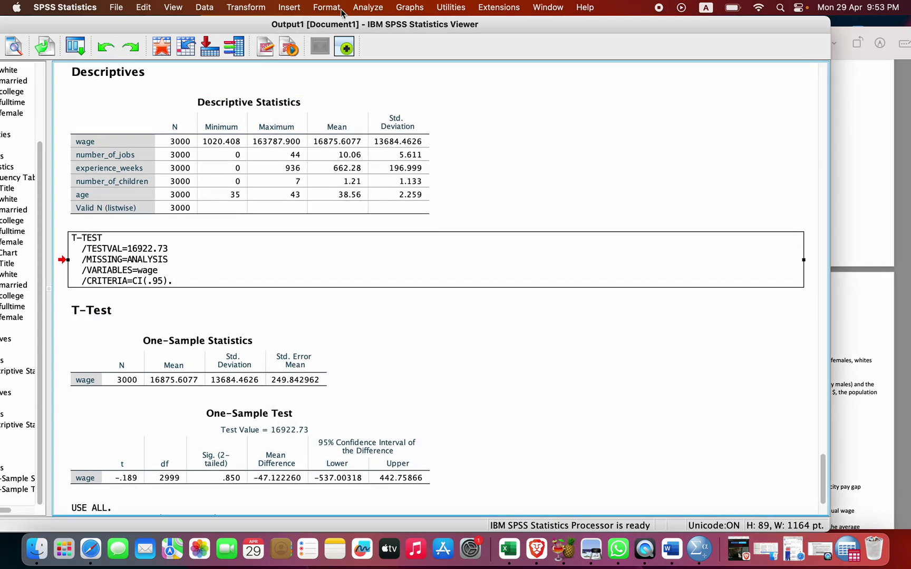
# Run a One-Sample T Test on wage for the filtered females with the test value 14163.55 taken from Instructions.pdf
pyautogui.click(361, 9)
pyautogui.moveTo(400, 81)
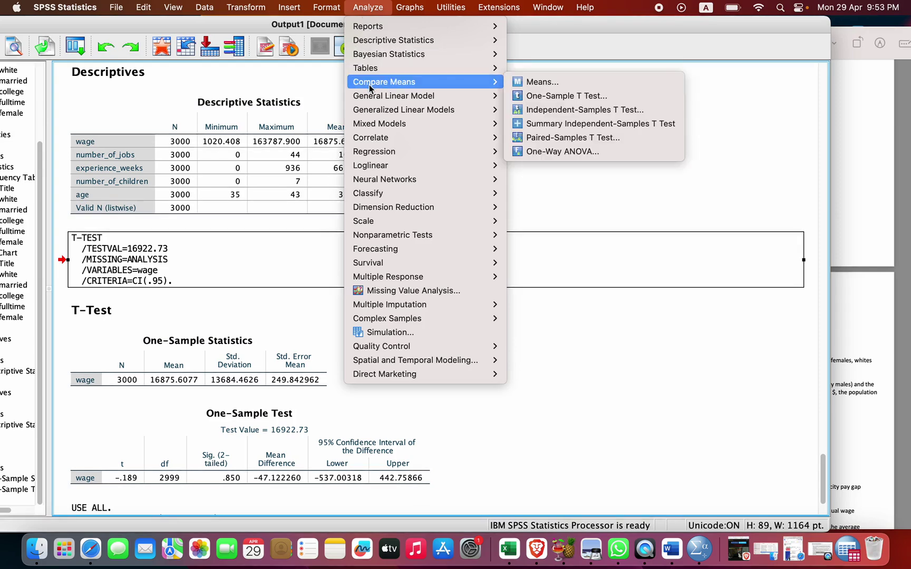
pyautogui.click(538, 95)
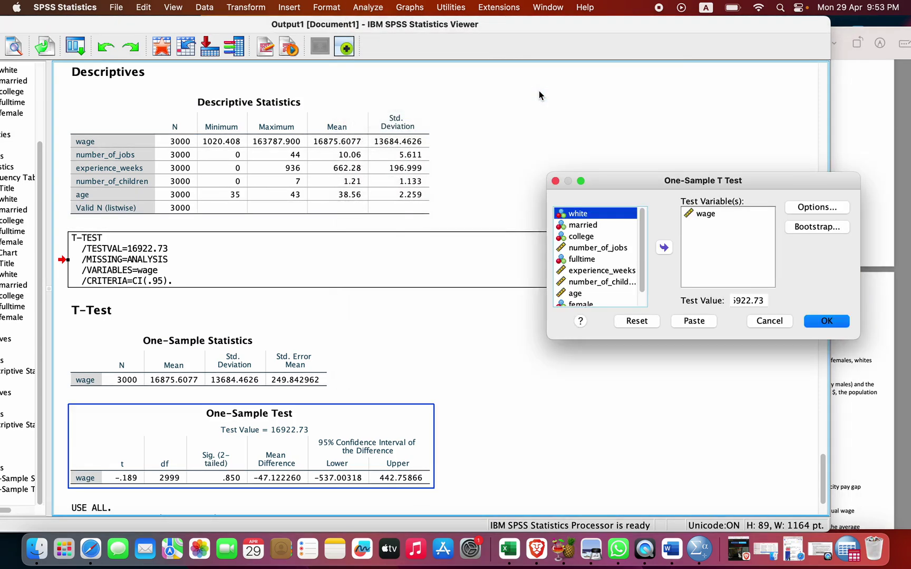
pyautogui.doubleClick(761, 300)
pyautogui.press('BackSpace')
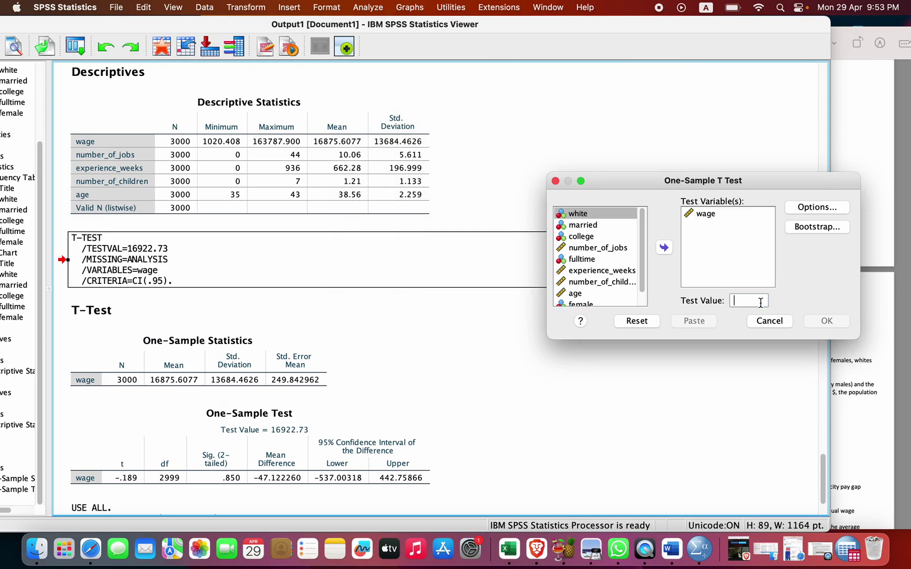
pyautogui.click(872, 443)
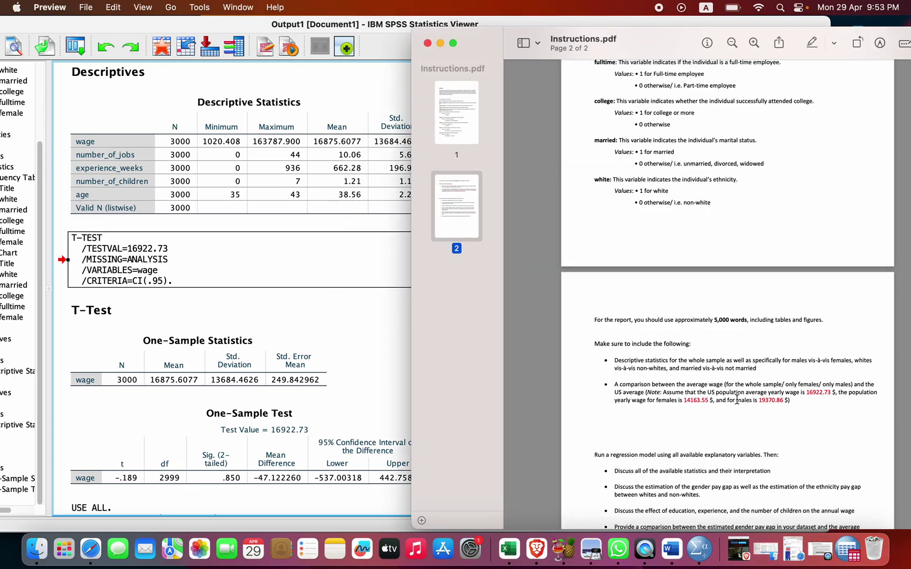
pyautogui.moveTo(684, 402); pyautogui.dragTo(707, 401)
pyautogui.click(296, 237)
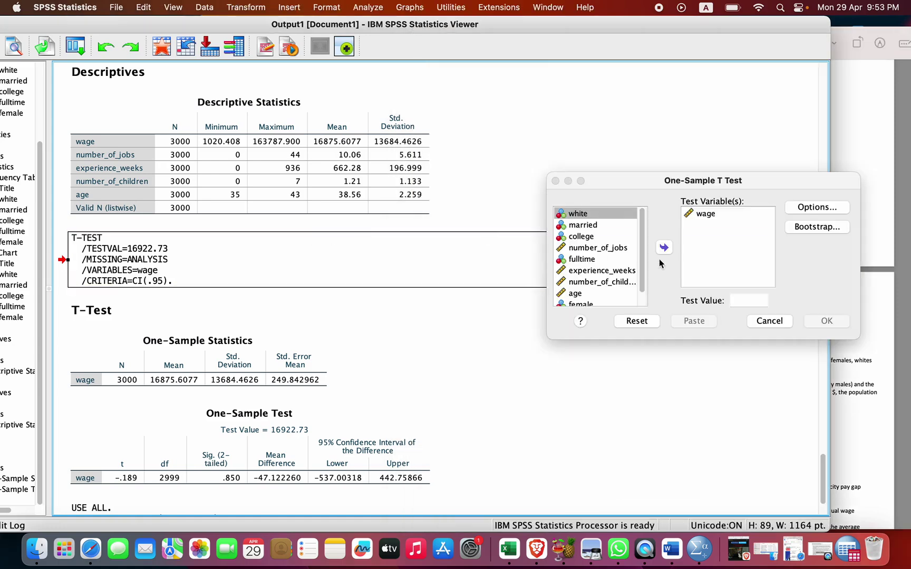
pyautogui.click(740, 302)
pyautogui.write('1')
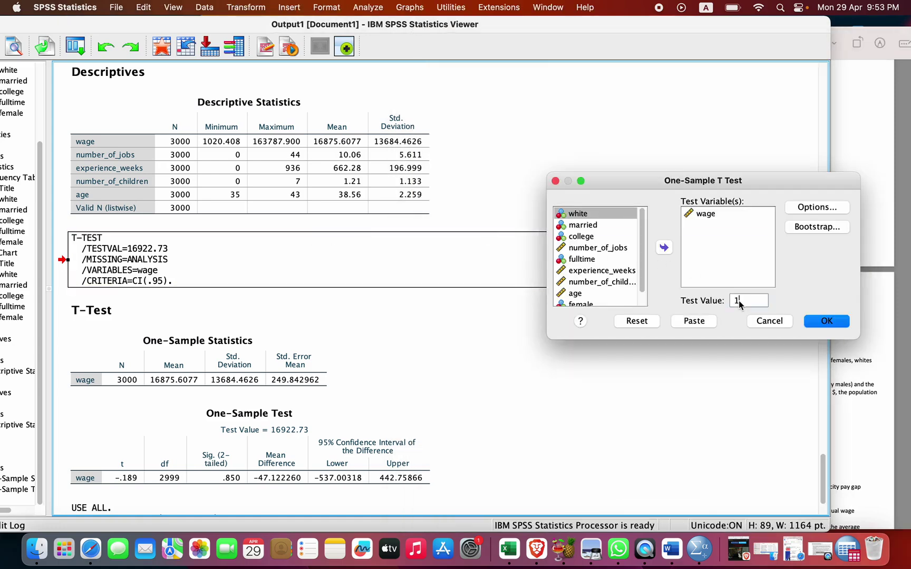
pyautogui.write('4')
pyautogui.write('163')
pyautogui.write('.55')
pyautogui.click(862, 389)
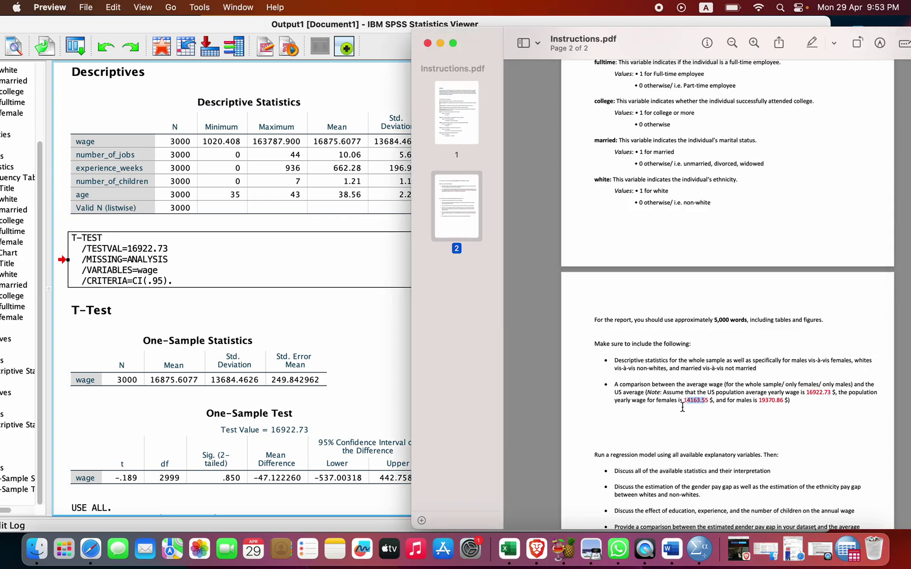
pyautogui.click(364, 352)
pyautogui.click(823, 316)
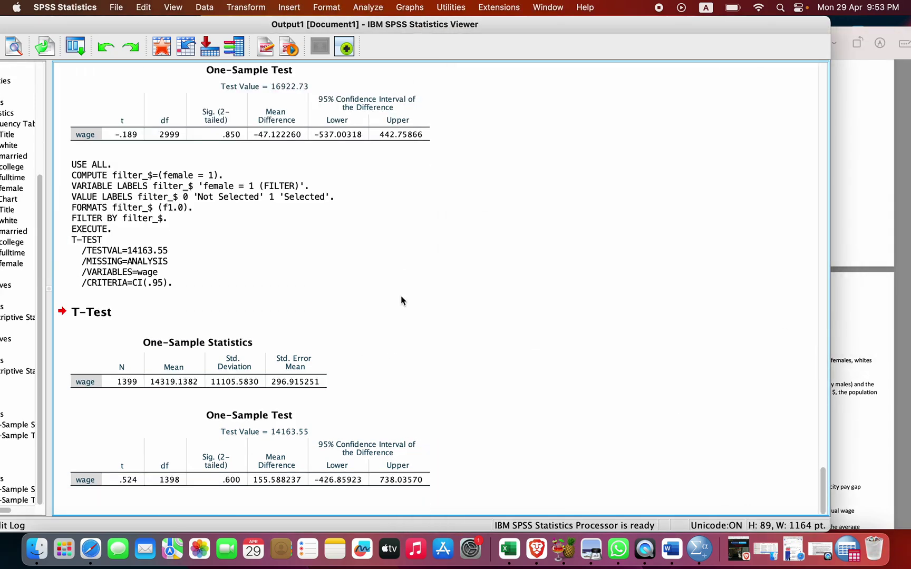
# Examine the female-only t test output, comparing the sample mean with the test value and checking the significance
pyautogui.click(185, 457)
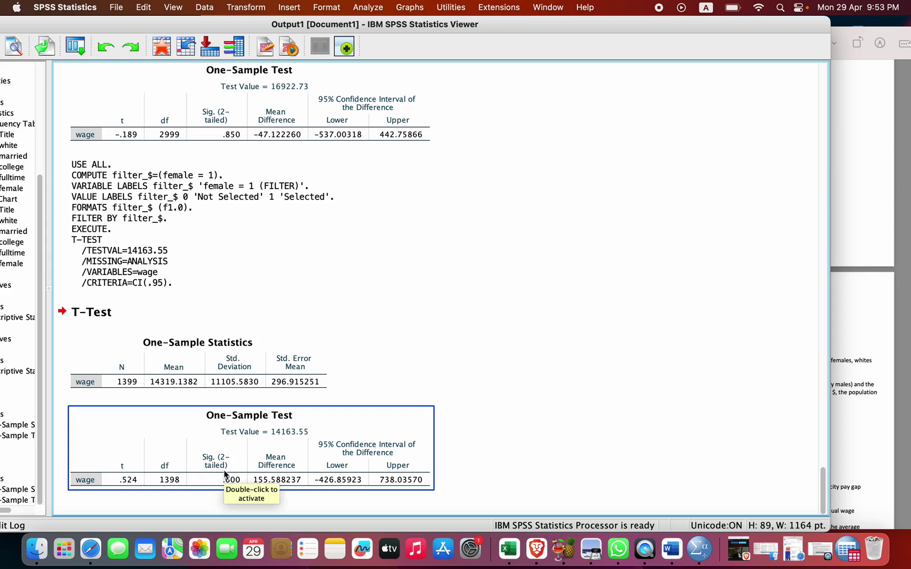
pyautogui.click(177, 390)
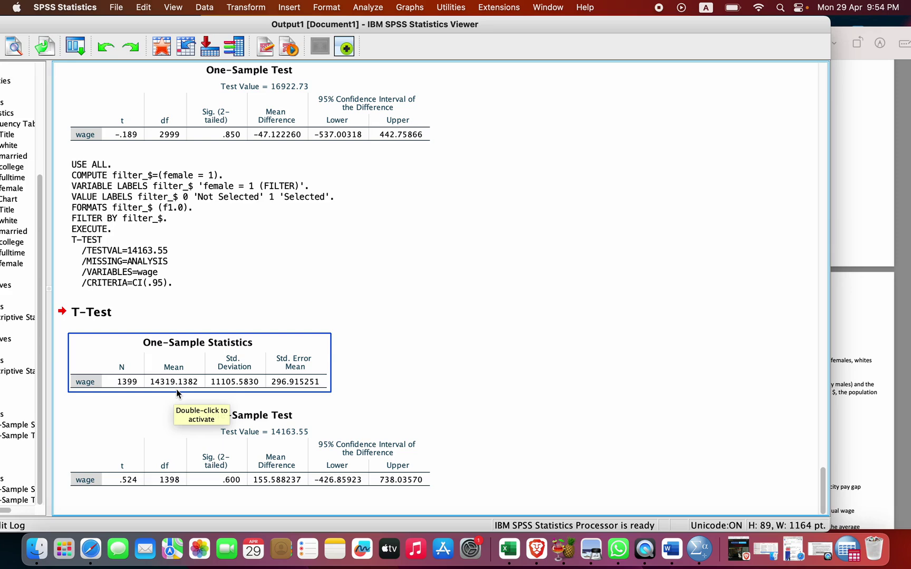
pyautogui.click(265, 454)
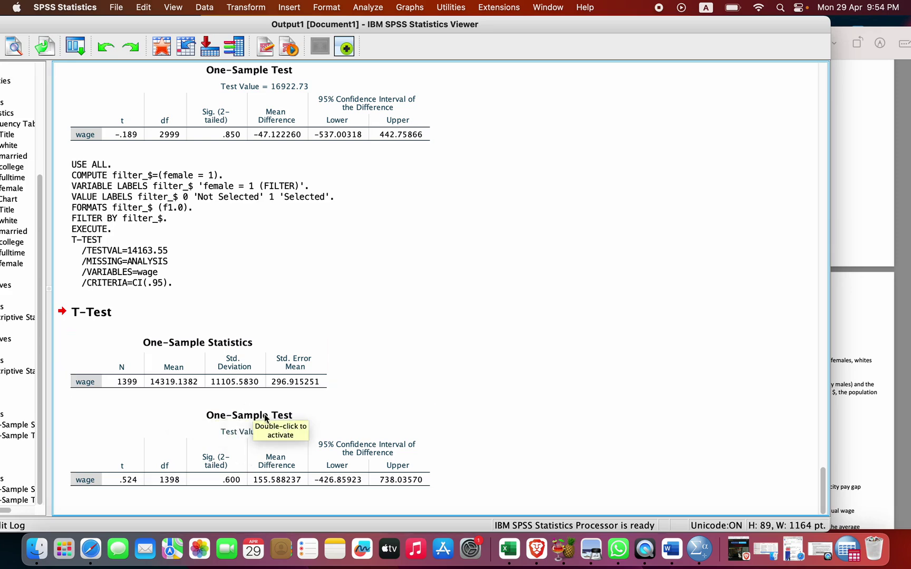
# Review the female-only sample mean against the test value again and check the wage comparison requirements in Instructions.pdf
pyautogui.click(456, 381)
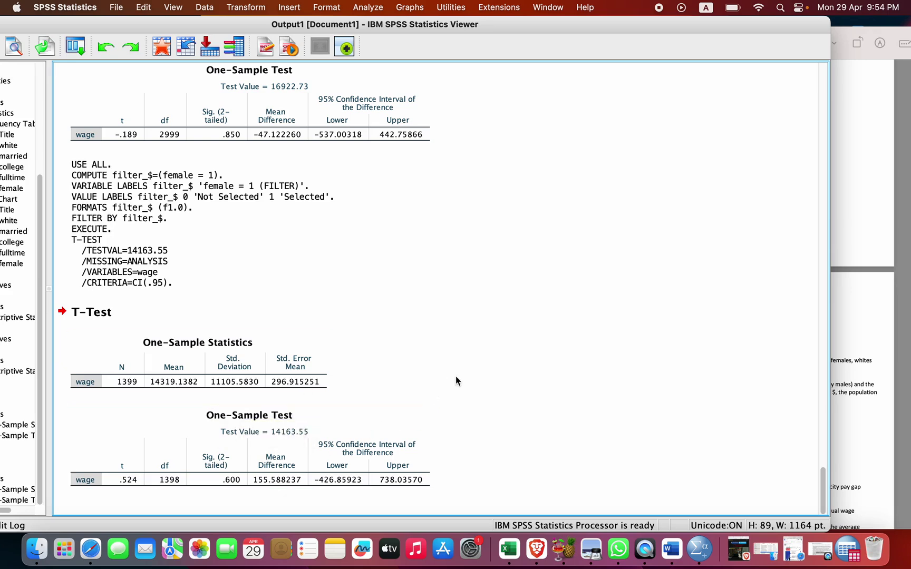
pyautogui.click(217, 396)
pyautogui.click(204, 413)
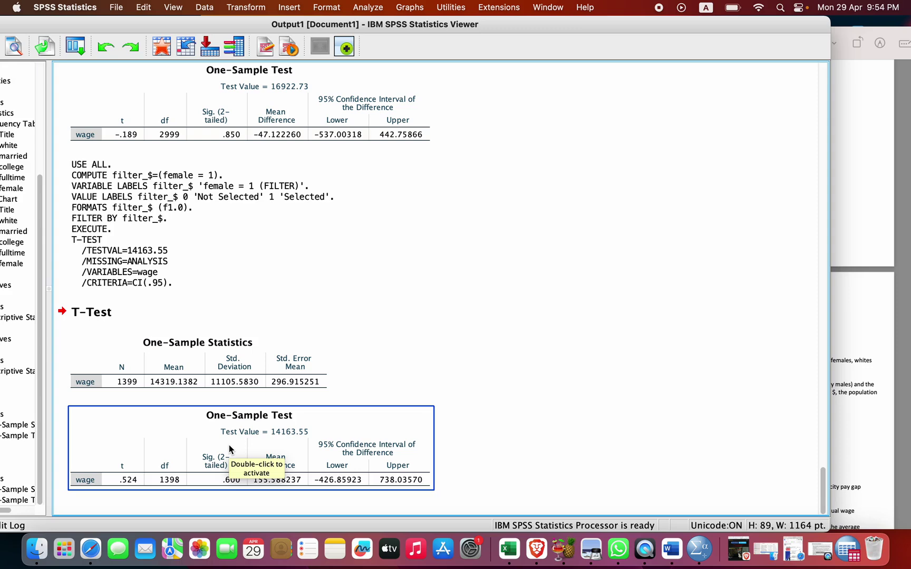
pyautogui.click(177, 377)
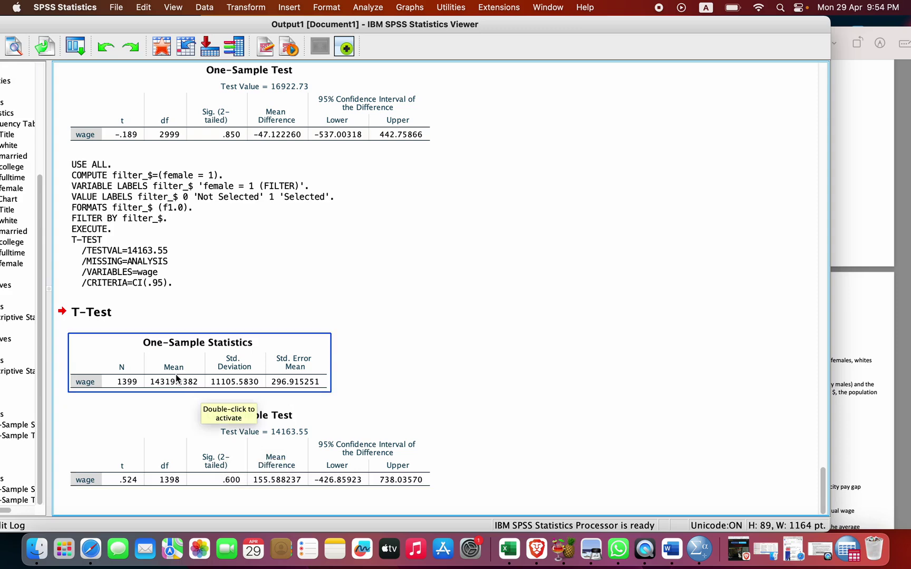
pyautogui.click(285, 417)
pyautogui.click(271, 396)
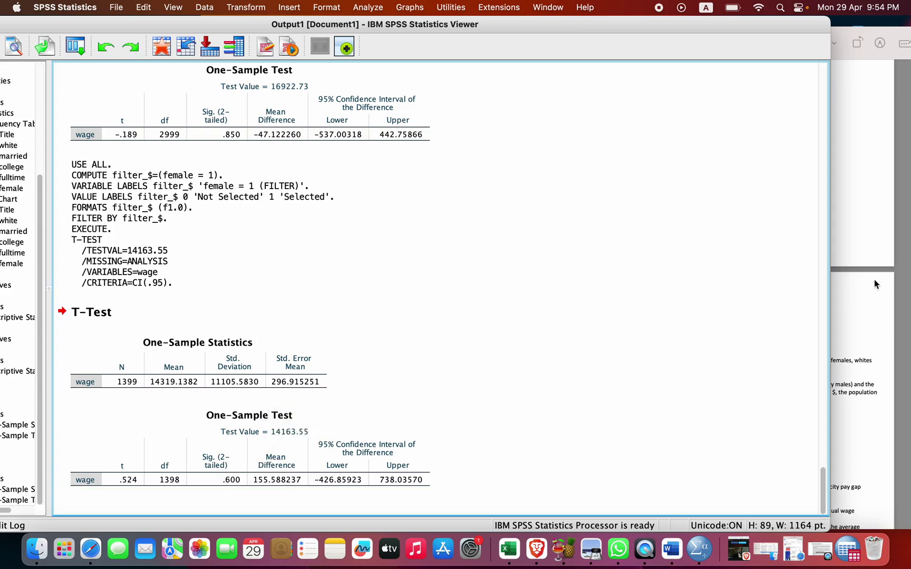
pyautogui.click(876, 285)
pyautogui.scroll(-2, 615, 303)
pyautogui.click(273, 390)
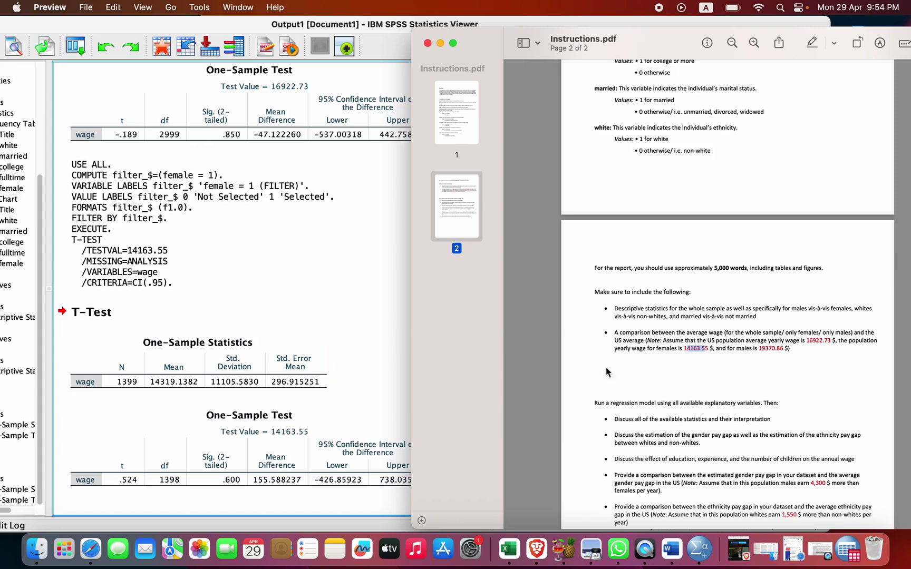
# Change the Select Cases condition to female = 0 and apply it, filtering out unselected cases
pyautogui.click(364, 231)
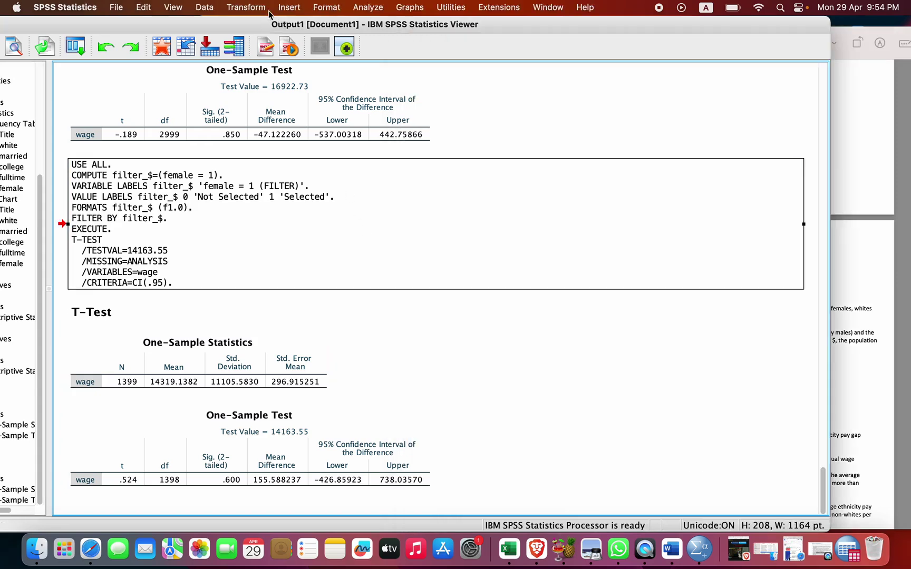
pyautogui.click(216, 8)
pyautogui.click(239, 373)
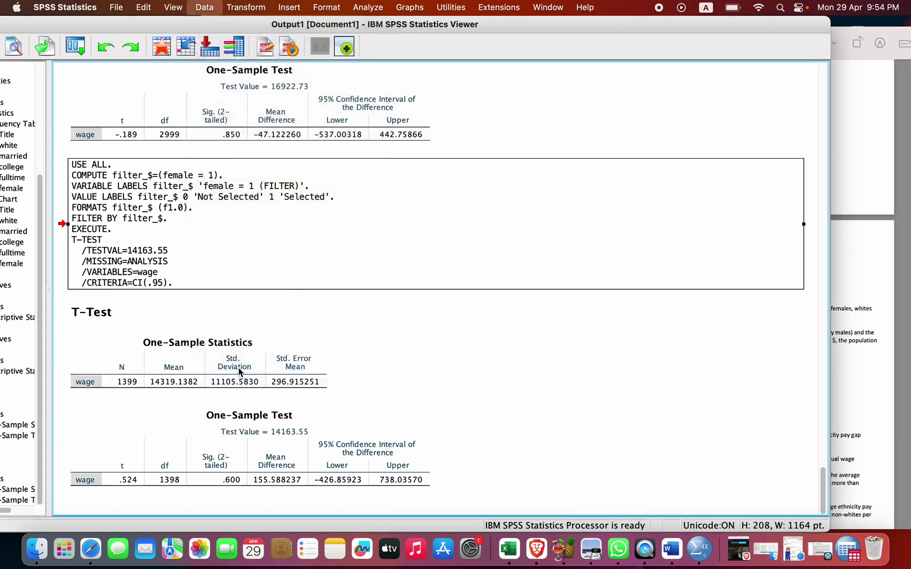
pyautogui.click(429, 341)
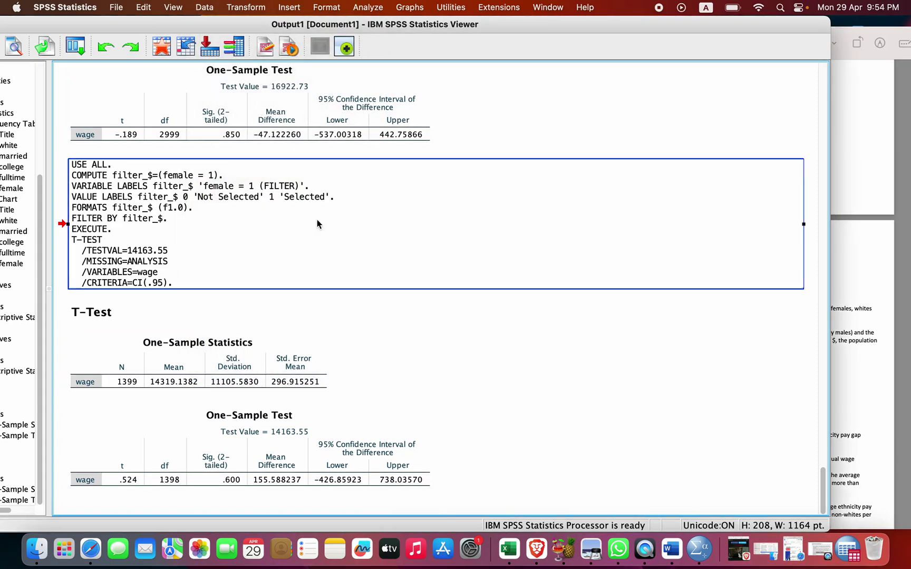
pyautogui.click(205, 8)
pyautogui.click(238, 360)
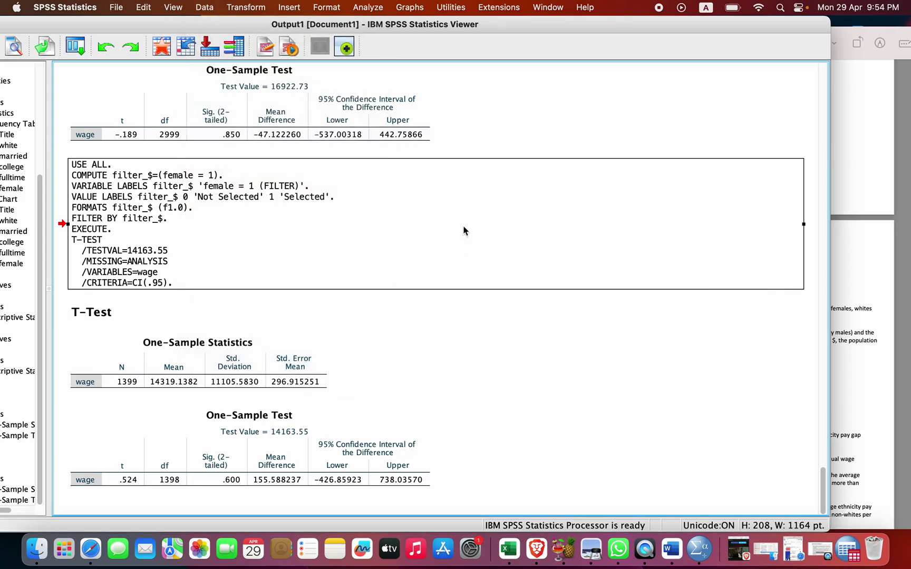
pyautogui.click(499, 172)
pyautogui.click(413, 150)
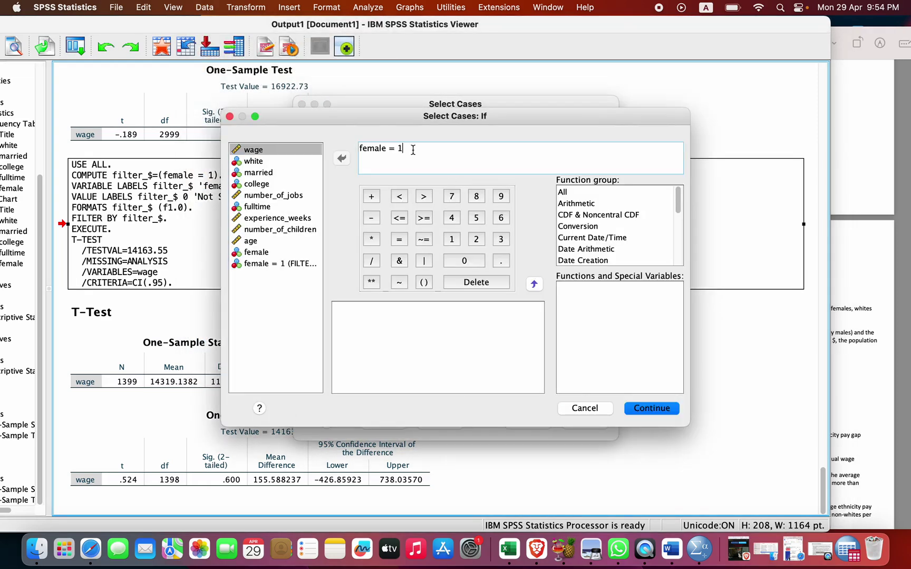
pyautogui.press('BackSpace')
pyautogui.write('0')
pyautogui.click(644, 411)
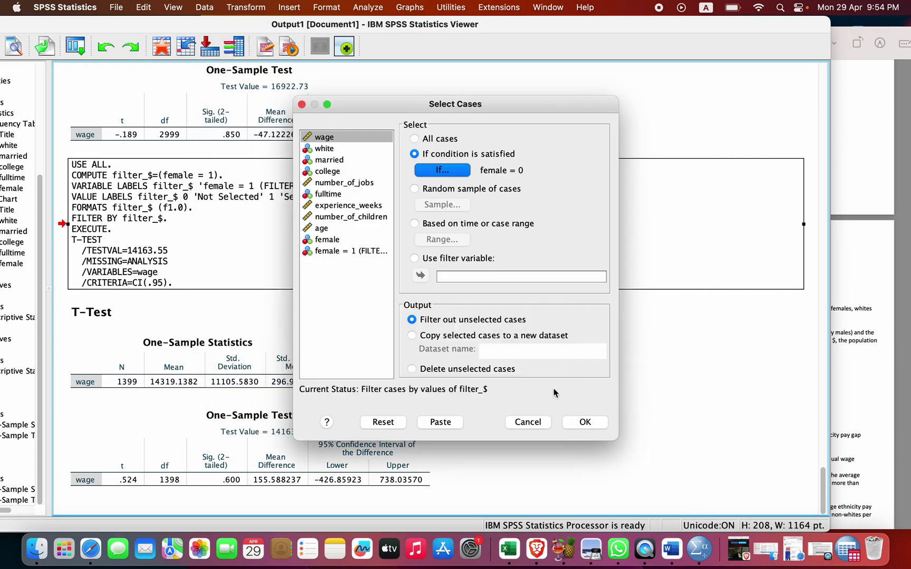
pyautogui.click(585, 423)
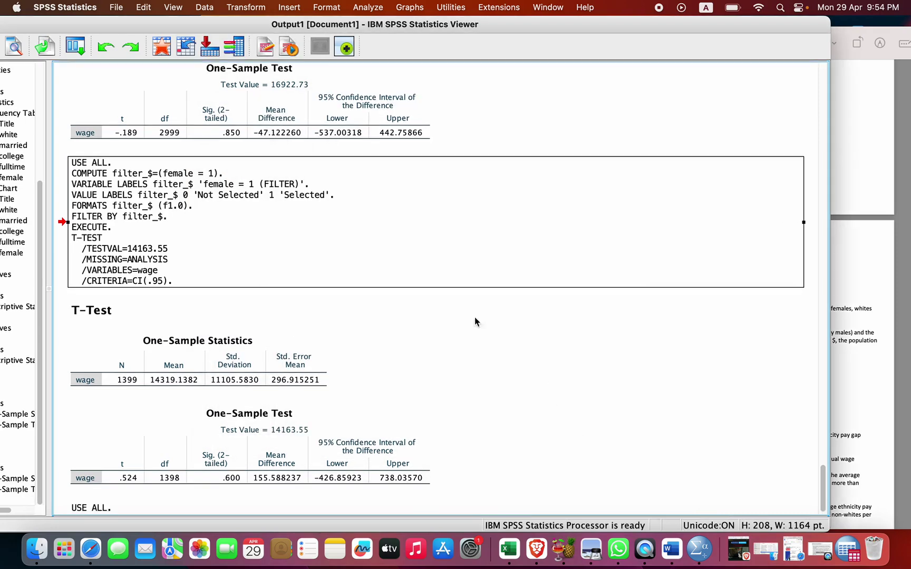
# Run a One-Sample T Test on wage for the filtered males with the test value 19370.86 copied from Instructions.pdf
pyautogui.click(326, 7)
pyautogui.moveTo(368, 7)
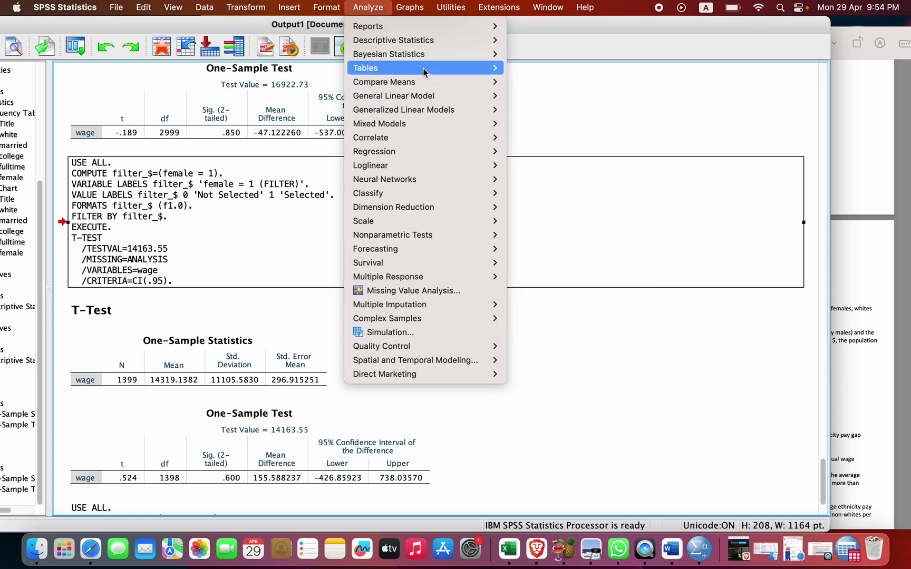
pyautogui.moveTo(429, 83)
pyautogui.click(558, 100)
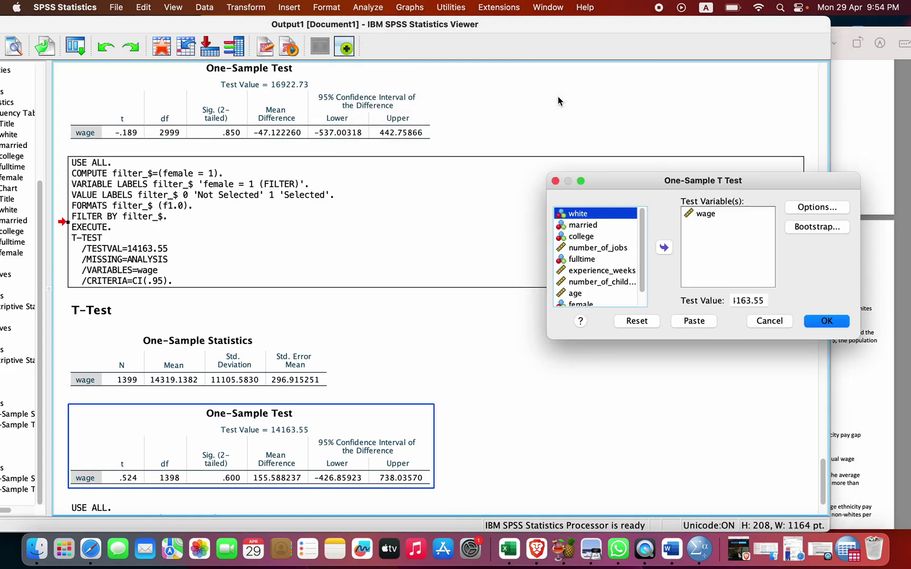
pyautogui.doubleClick(765, 305)
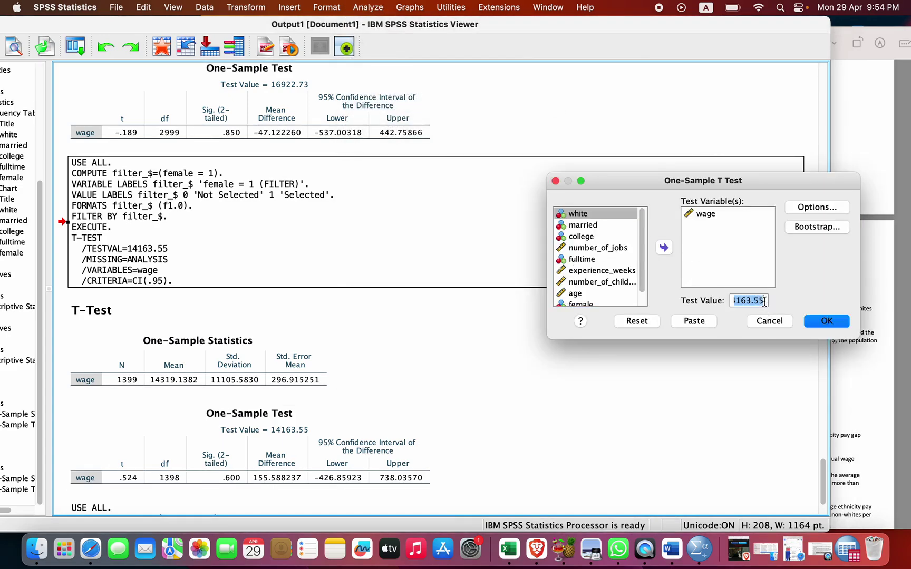
pyautogui.press('BackSpace')
pyautogui.click(855, 388)
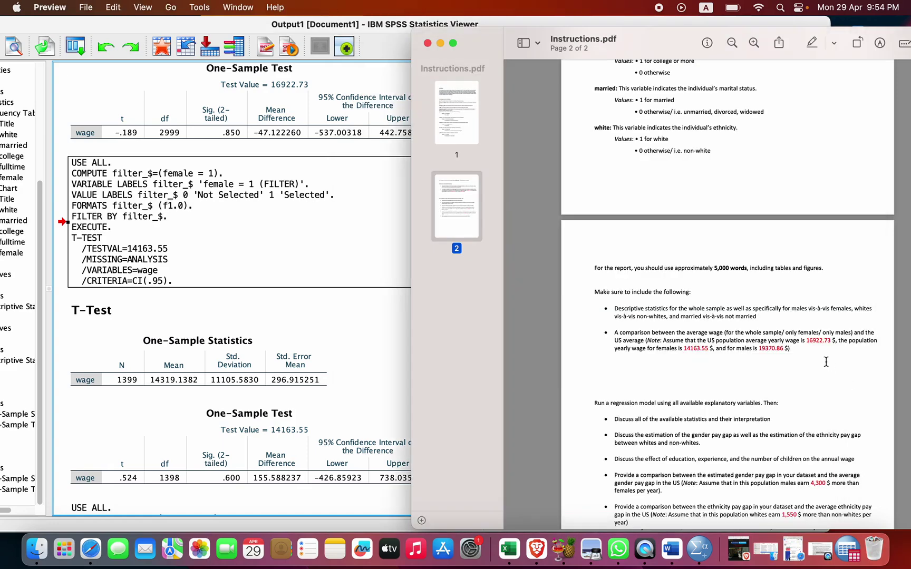
pyautogui.moveTo(758, 350); pyautogui.dragTo(782, 352)
pyautogui.press('super+c')
pyautogui.click(374, 154)
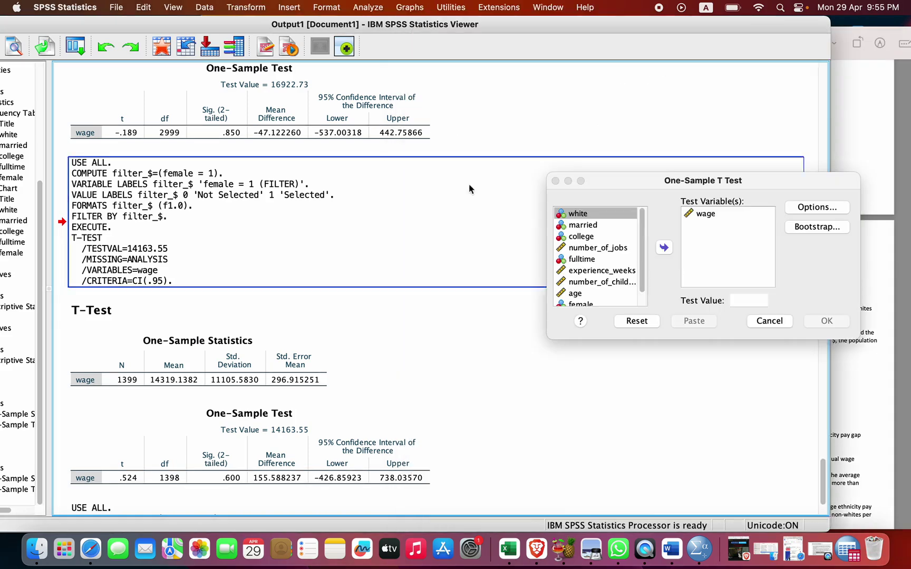
pyautogui.click(733, 300)
pyautogui.press('super+v')
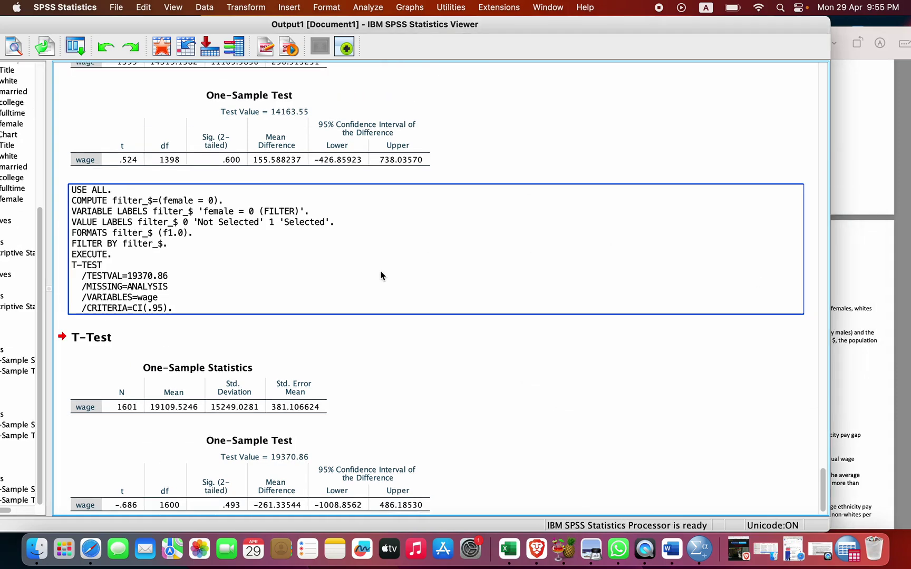
# Examine the male-only t test output, comparing the sample mean with the test value and checking the mean difference and significance
pyautogui.scroll(-3, 380, 271)
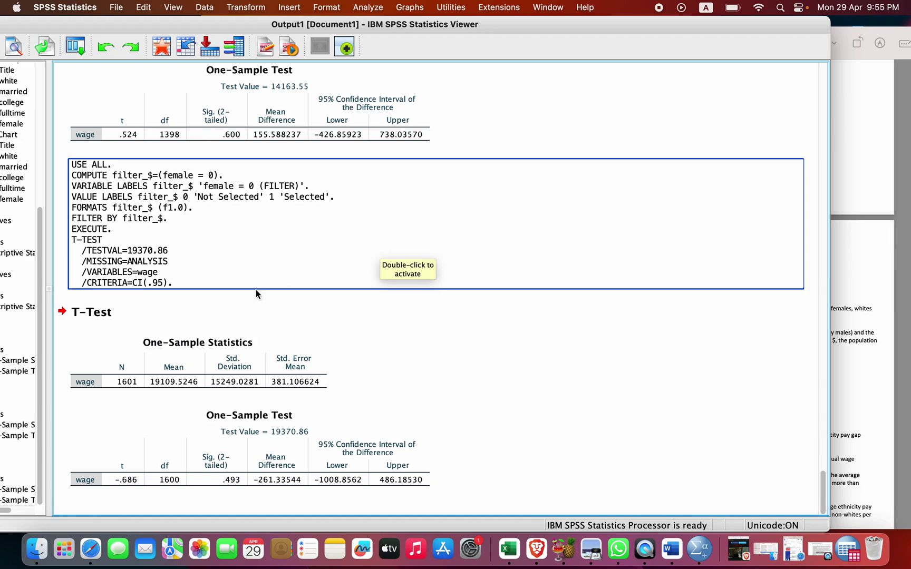
pyautogui.click(224, 433)
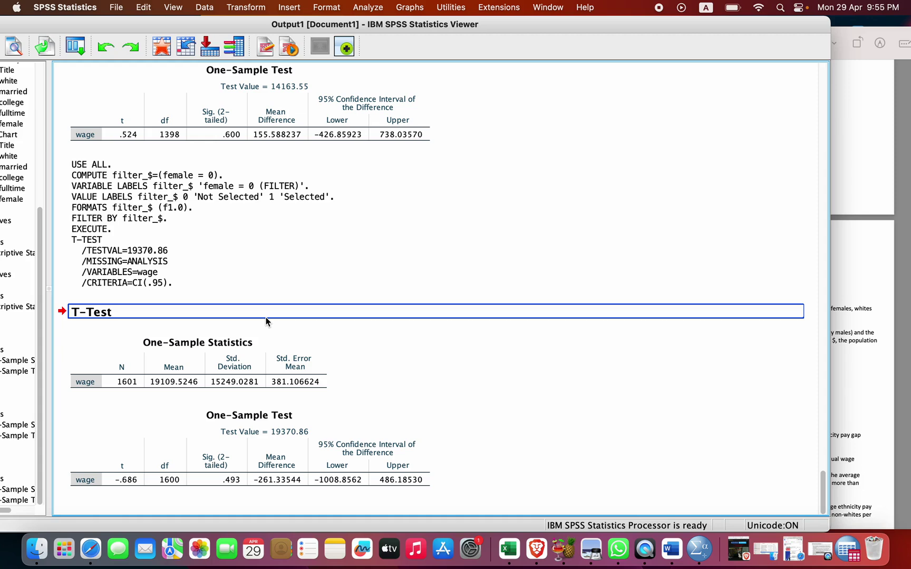
pyautogui.click(356, 351)
pyautogui.click(277, 471)
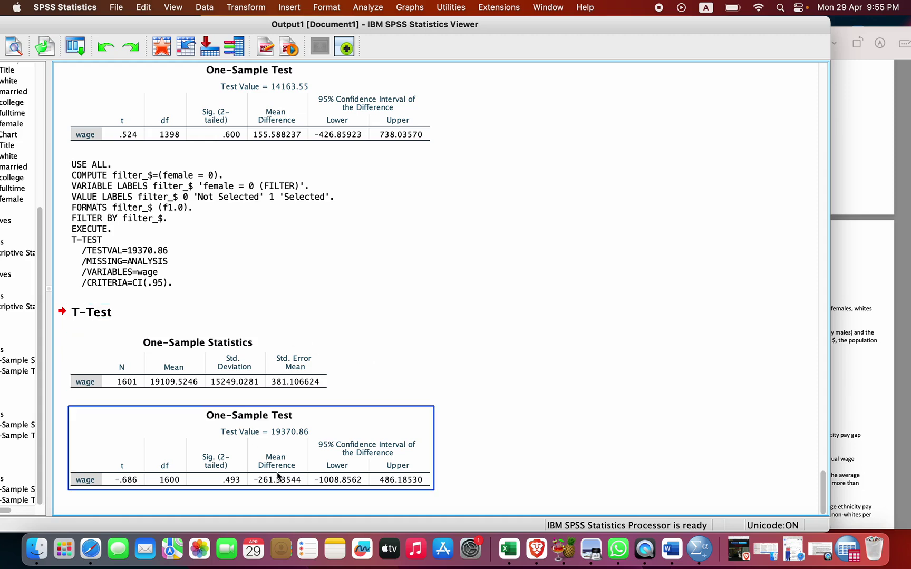
pyautogui.click(206, 501)
pyautogui.click(236, 445)
pyautogui.click(158, 380)
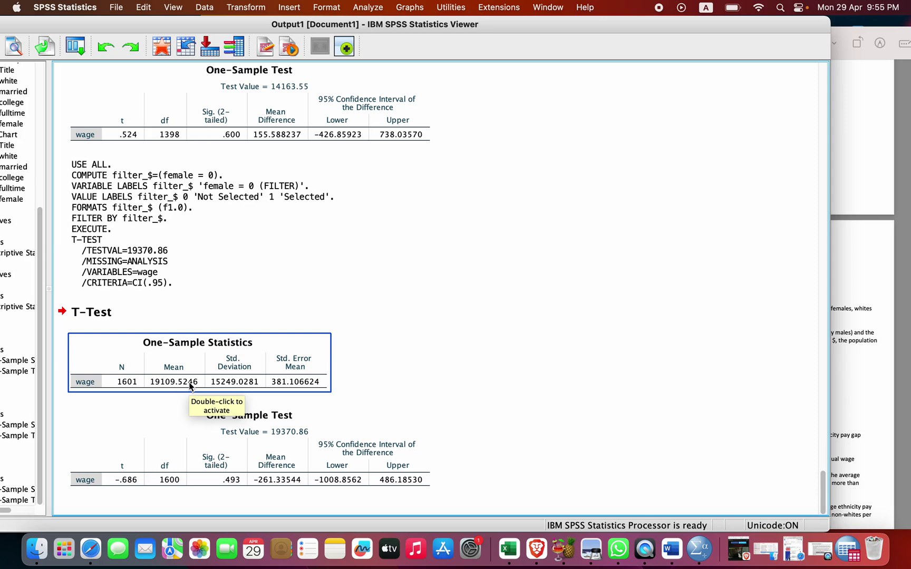
pyautogui.click(192, 399)
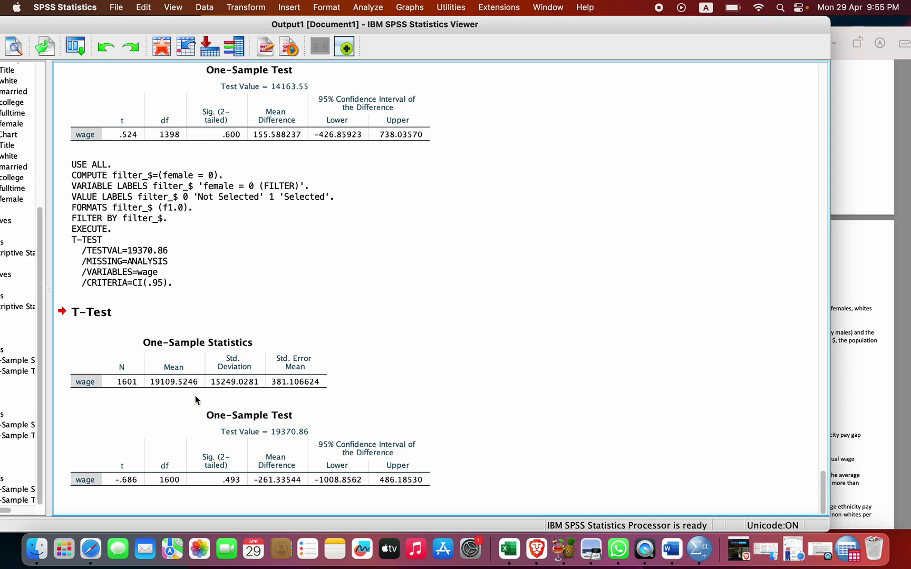
pyautogui.click(237, 427)
pyautogui.press('Up')
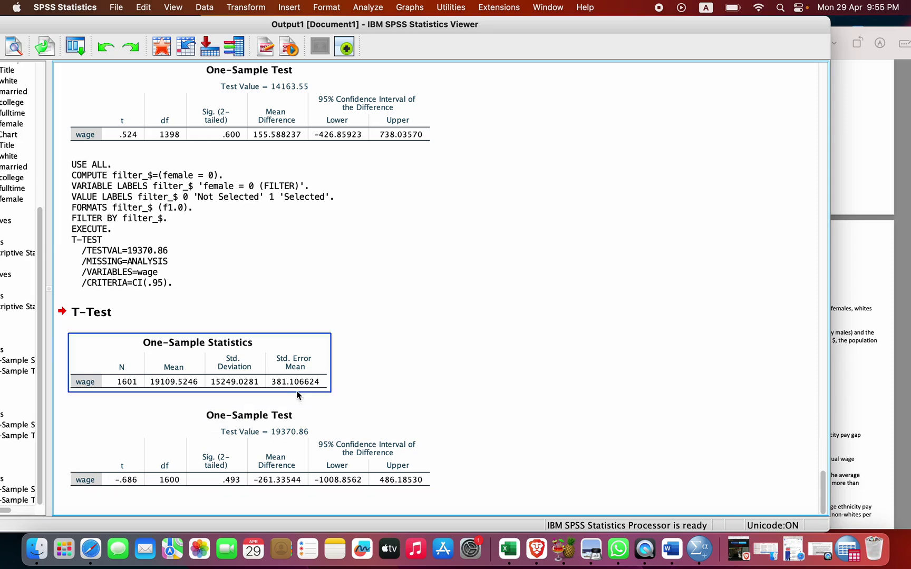
pyautogui.press('Down')
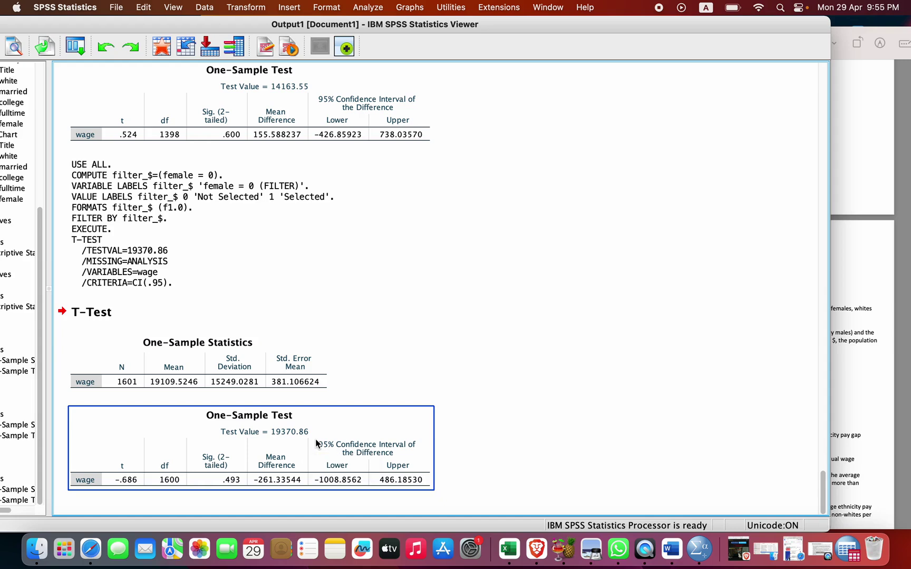
pyautogui.click(284, 396)
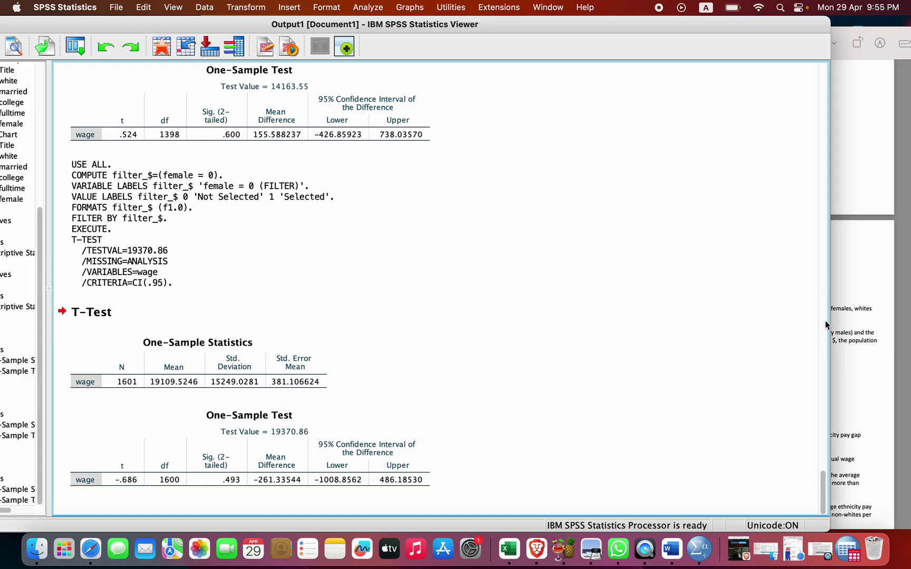
# Read the regression model requirements in Instructions.pdf, including the pay gap comparisons and the effects of education, experience and number of children
pyautogui.click(850, 332)
pyautogui.scroll(-5, 722, 323)
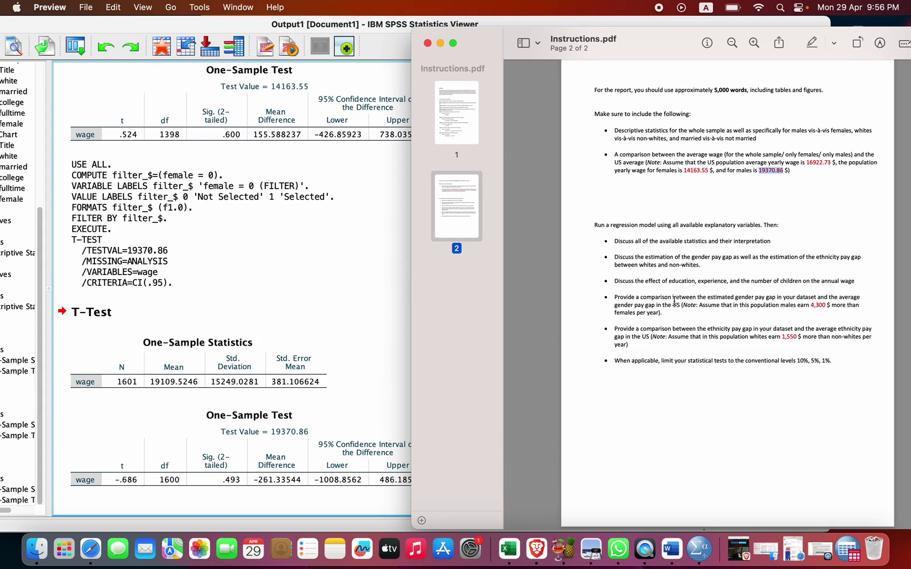
pyautogui.moveTo(671, 281); pyautogui.dragTo(717, 280)
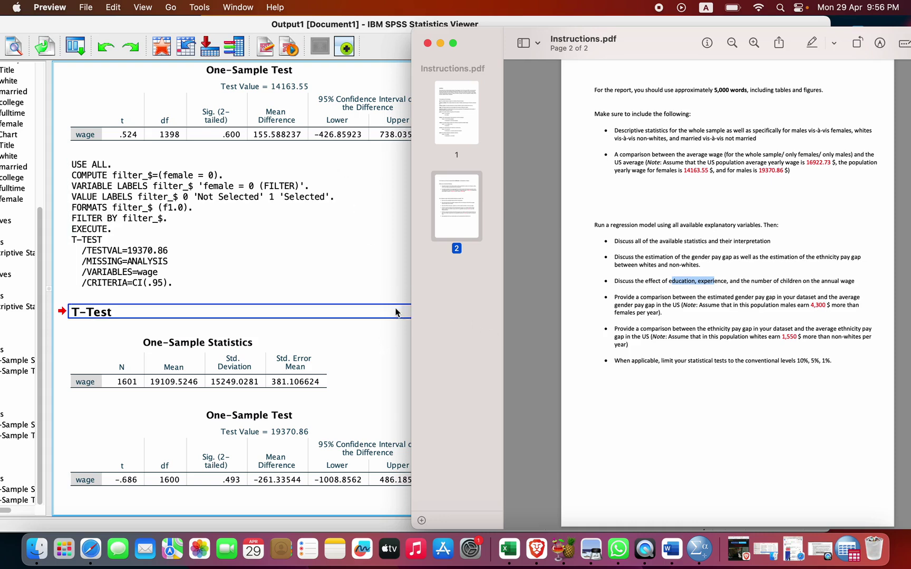
# Reset Select Cases in SPSS to include all cases and apply it, turning off the gender filter
pyautogui.click(354, 21)
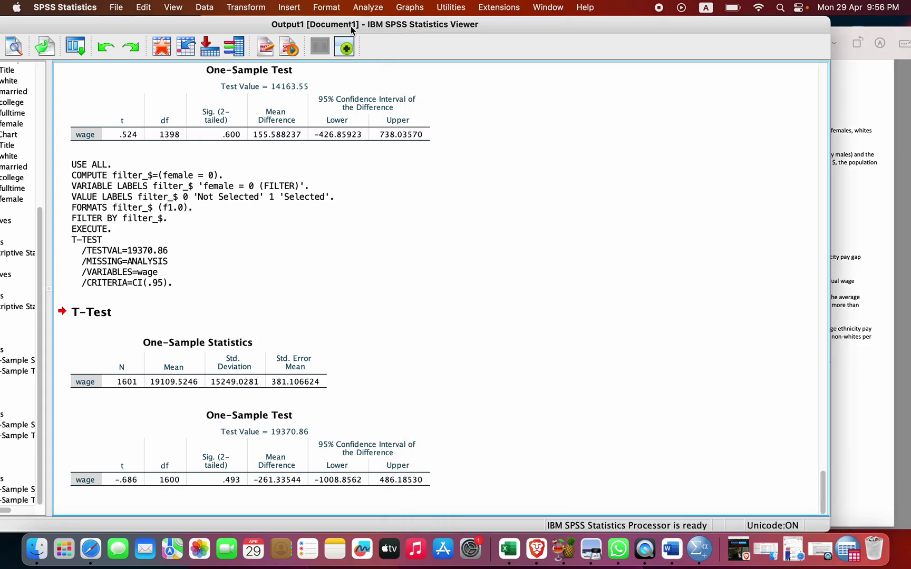
pyautogui.click(206, 7)
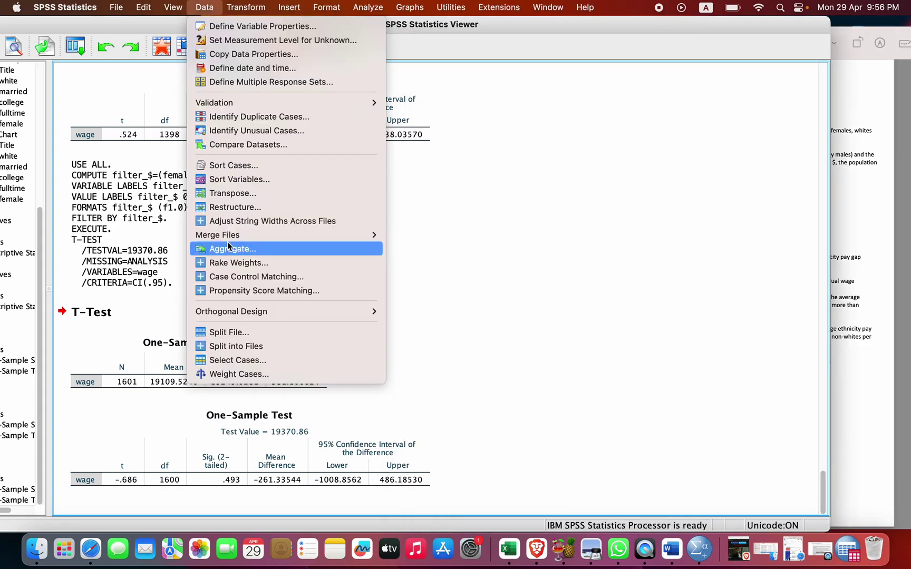
pyautogui.click(239, 361)
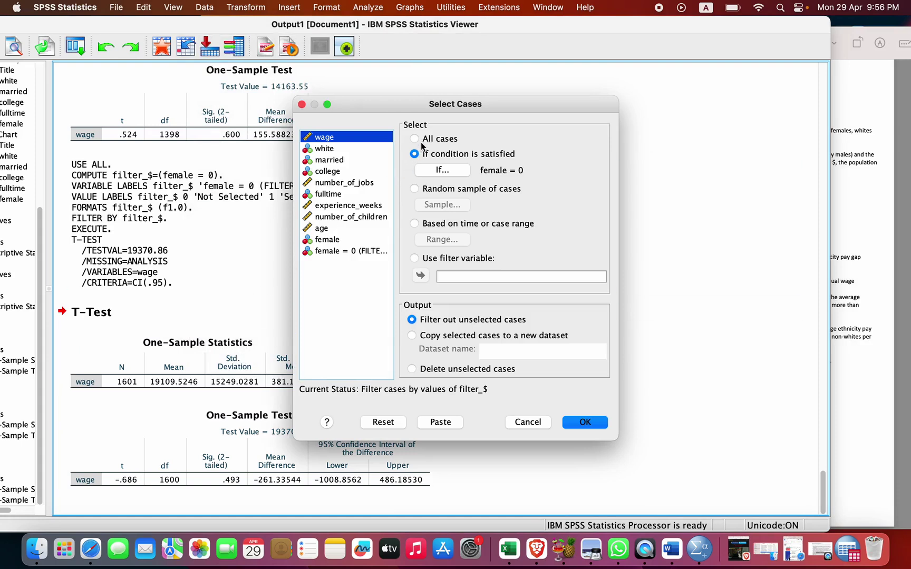
pyautogui.click(383, 422)
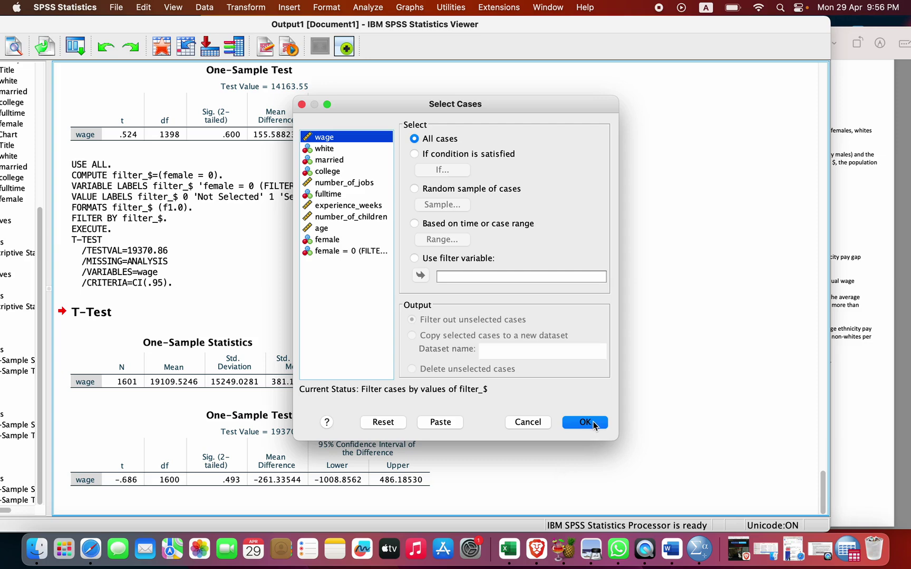
pyautogui.click(595, 425)
# Check the regression task in Instructions.pdf, then set up a Linear Regression in SPSS with wage as the dependent variable
pyautogui.click(835, 364)
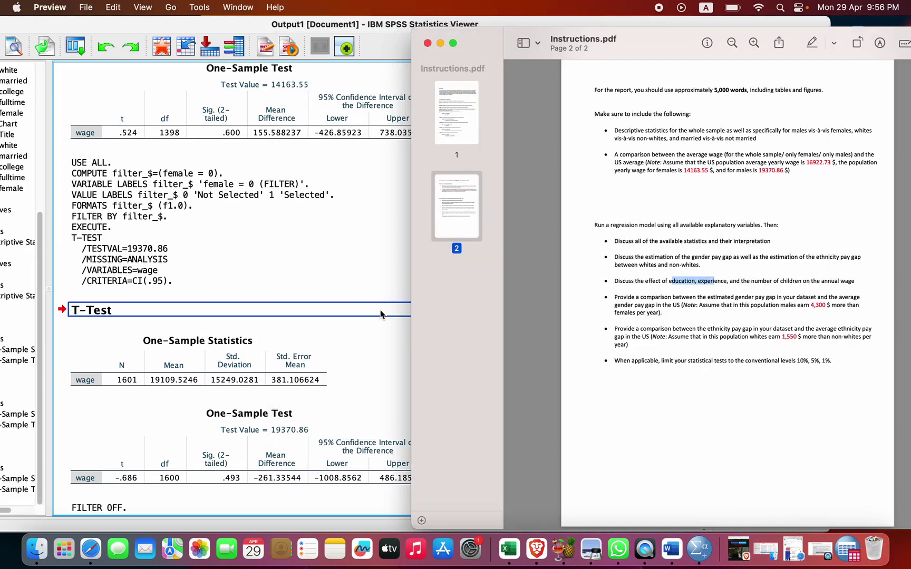
pyautogui.click(342, 25)
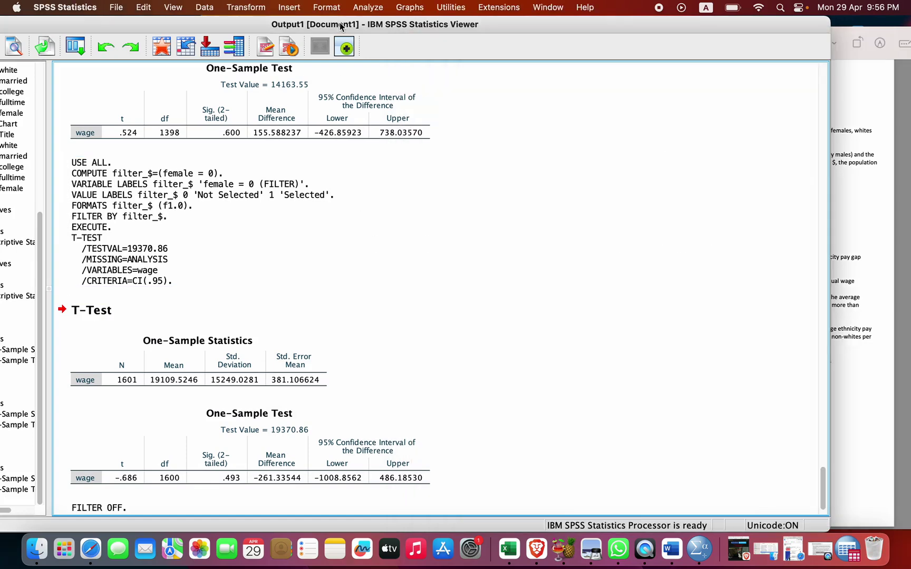
pyautogui.click(360, 8)
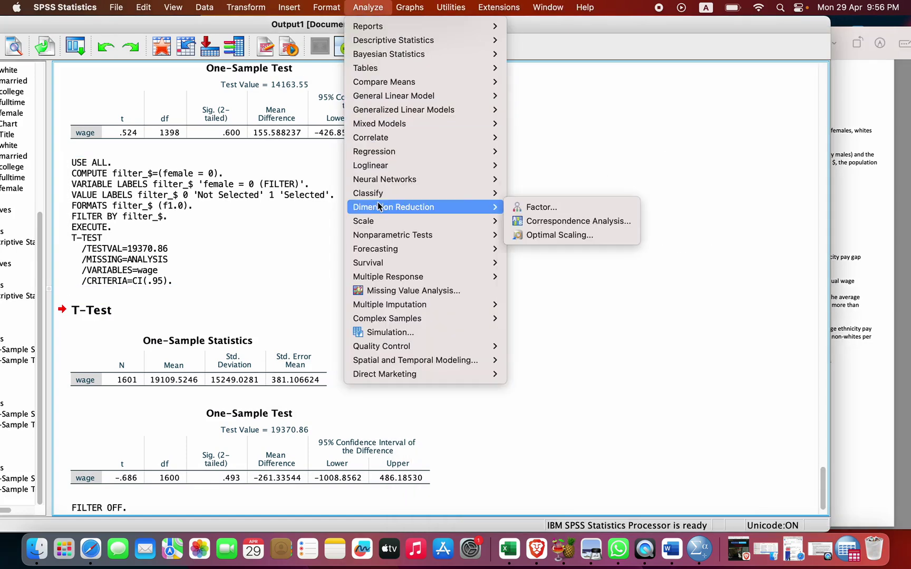
pyautogui.moveTo(417, 154)
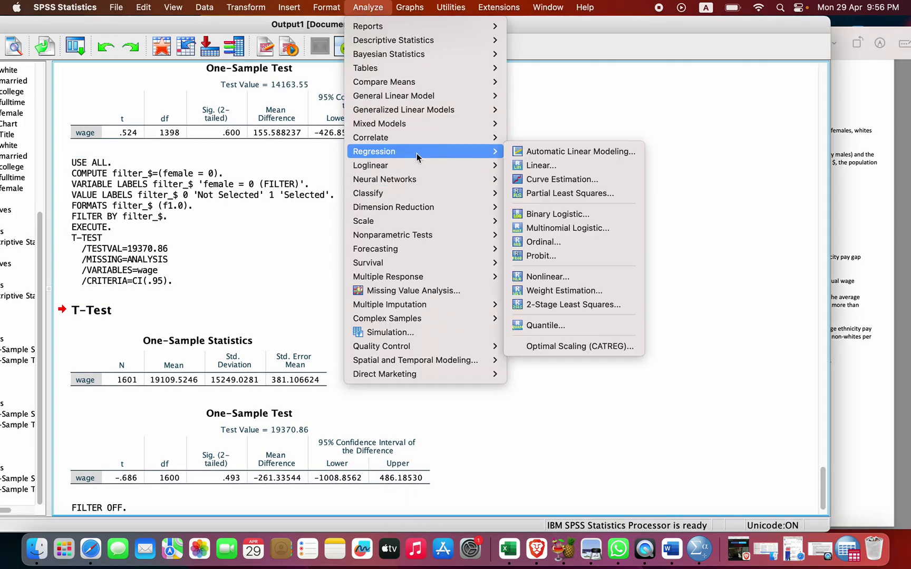
pyautogui.click(526, 167)
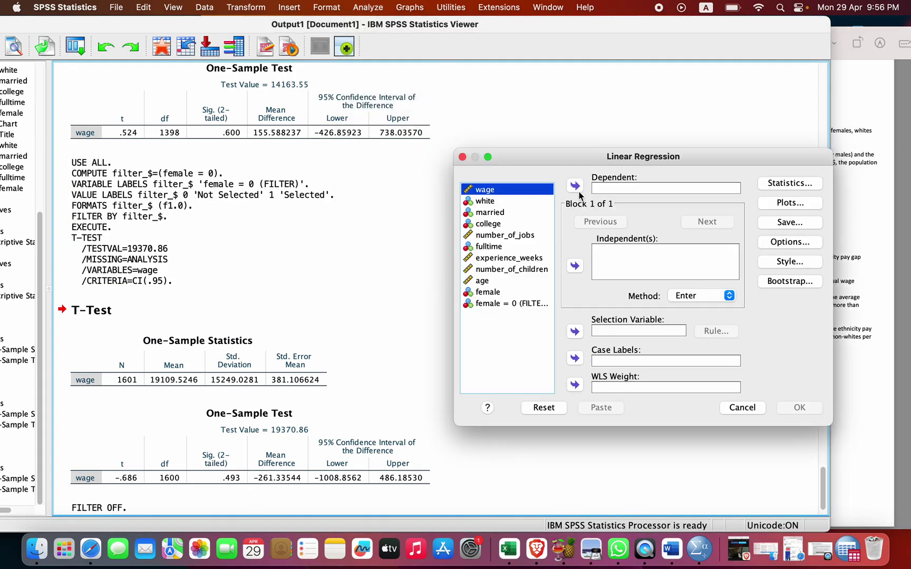
pyautogui.click(576, 187)
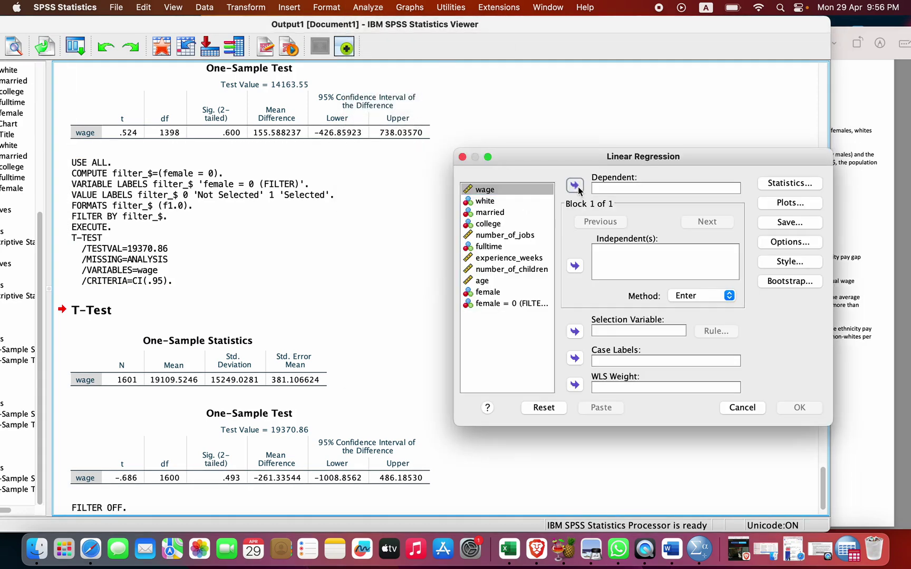
# Add female and white as independent variables for the gender and ethnicity pay gaps requested in Instructions.pdf
pyautogui.click(842, 281)
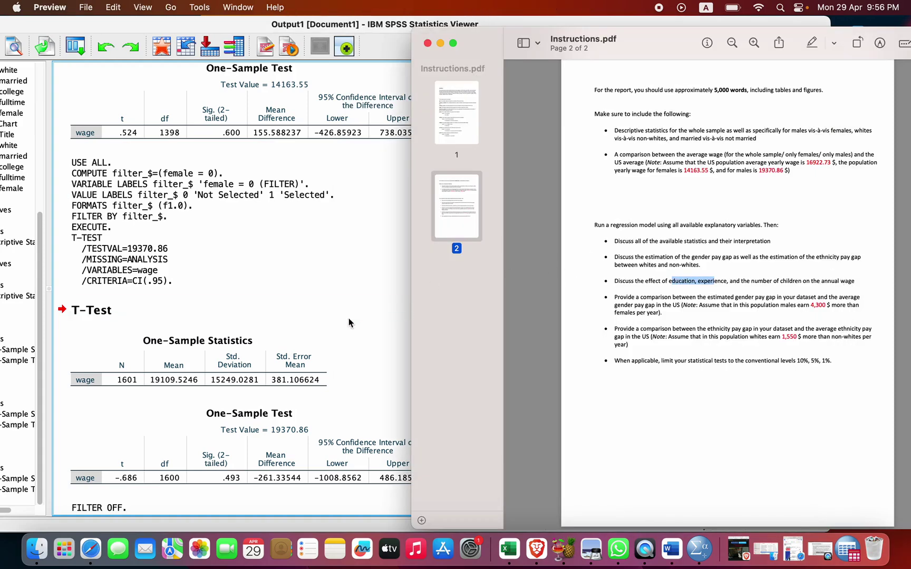
pyautogui.click(370, 293)
pyautogui.click(489, 282)
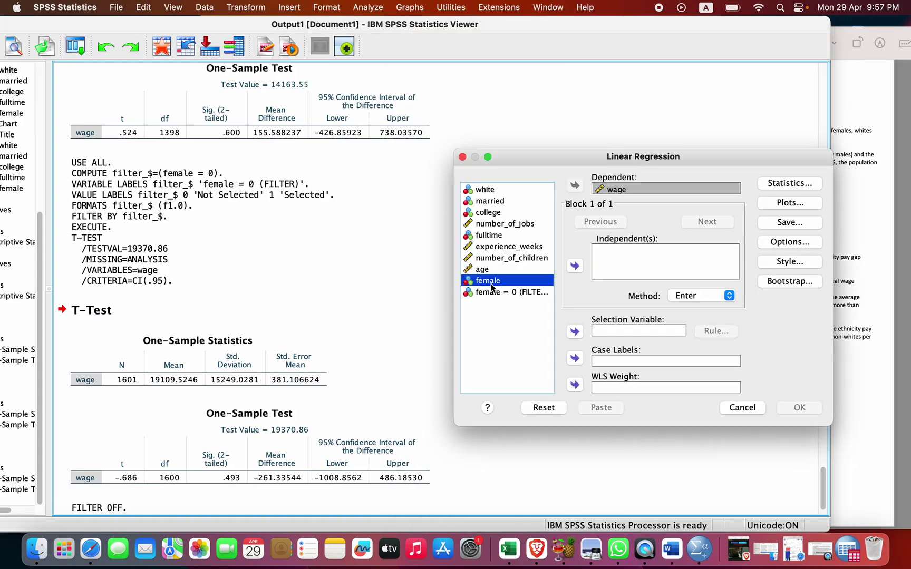
pyautogui.click(574, 266)
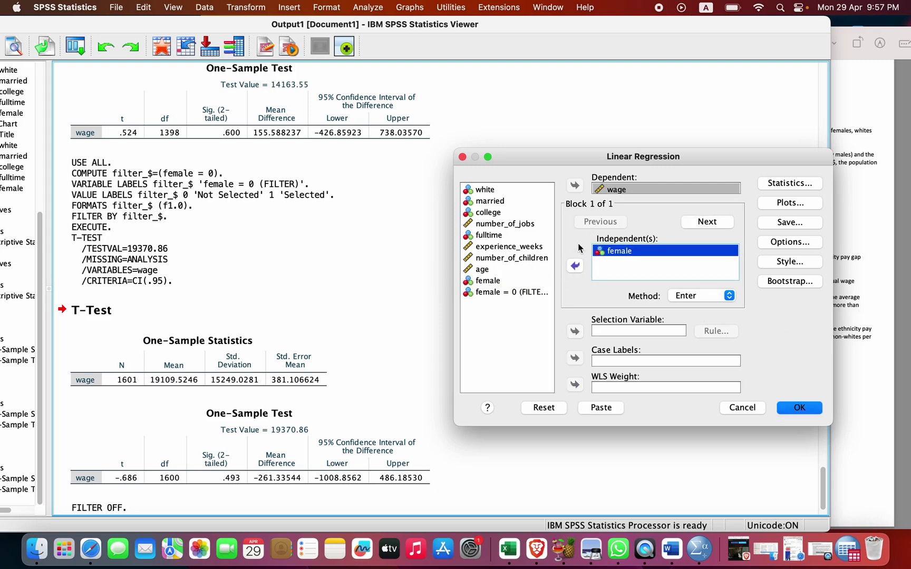
pyautogui.click(488, 194)
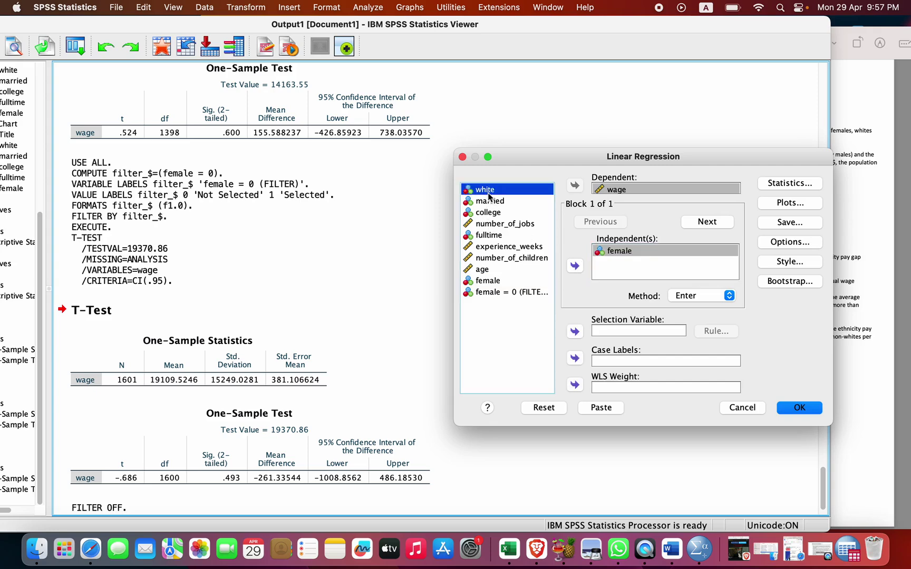
pyautogui.click(571, 270)
# Add college and experience_weeks to the regression's independent variables, covering the education and experience effects in Instructions.pdf
pyautogui.click(871, 307)
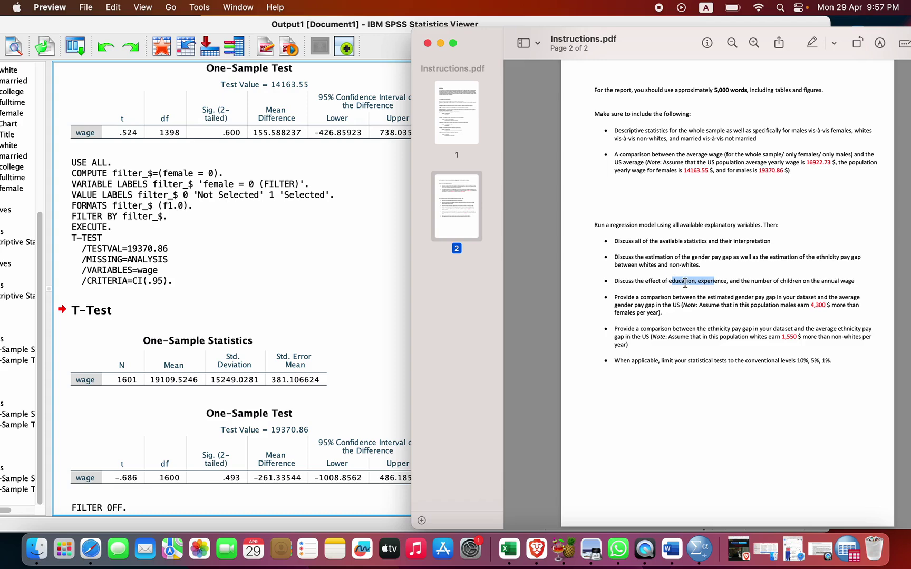
pyautogui.click(390, 245)
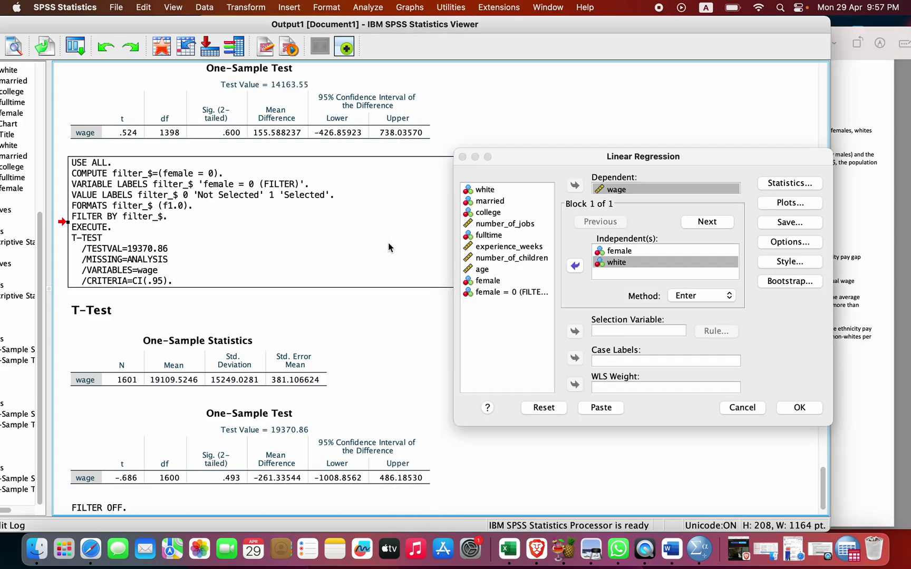
pyautogui.click(489, 212)
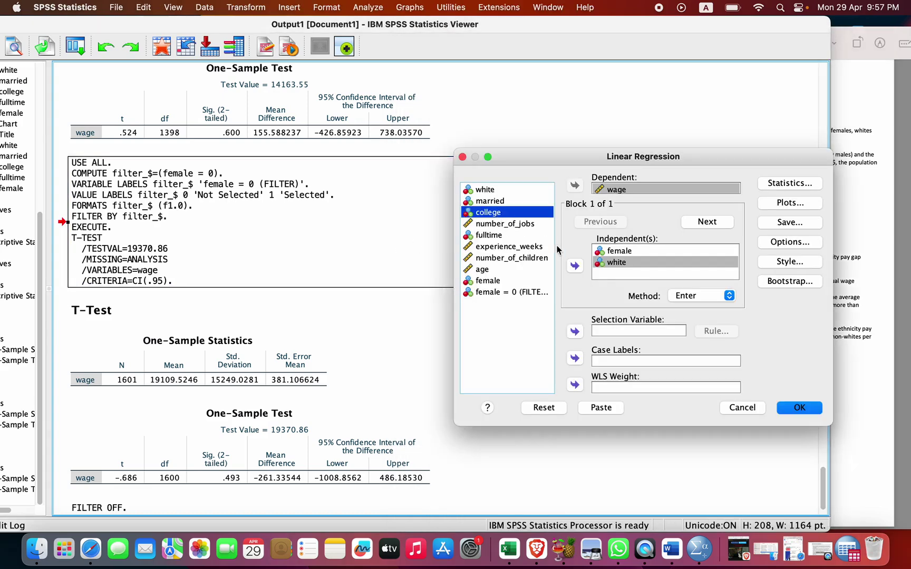
pyautogui.click(574, 267)
pyautogui.click(505, 246)
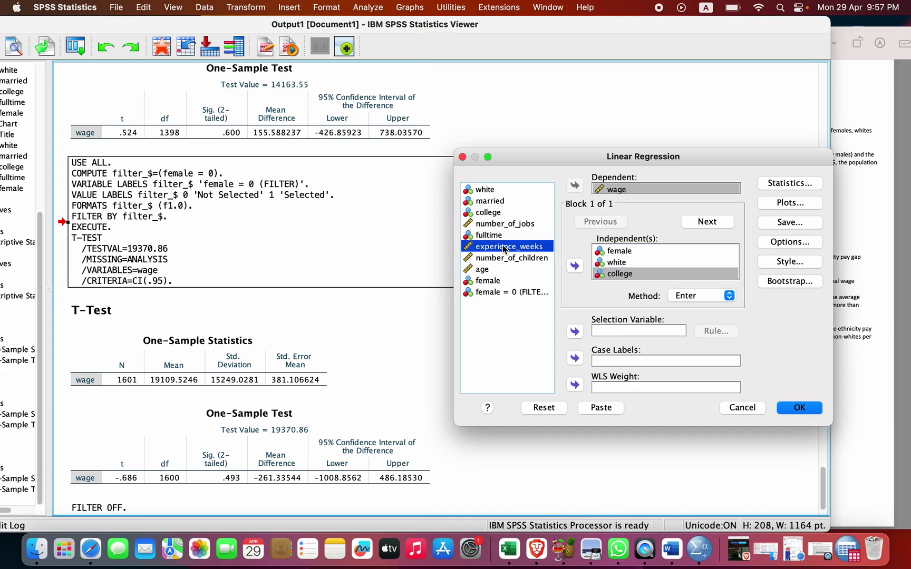
pyautogui.click(574, 266)
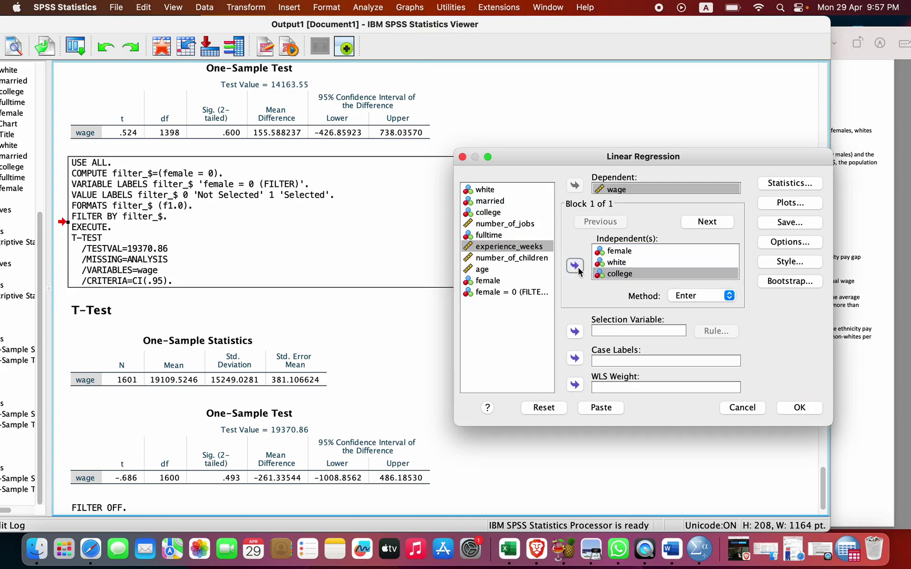
# Add number_of_children to the independent variables of the wage regression after checking Instructions.pdf
pyautogui.click(851, 329)
pyautogui.click(409, 293)
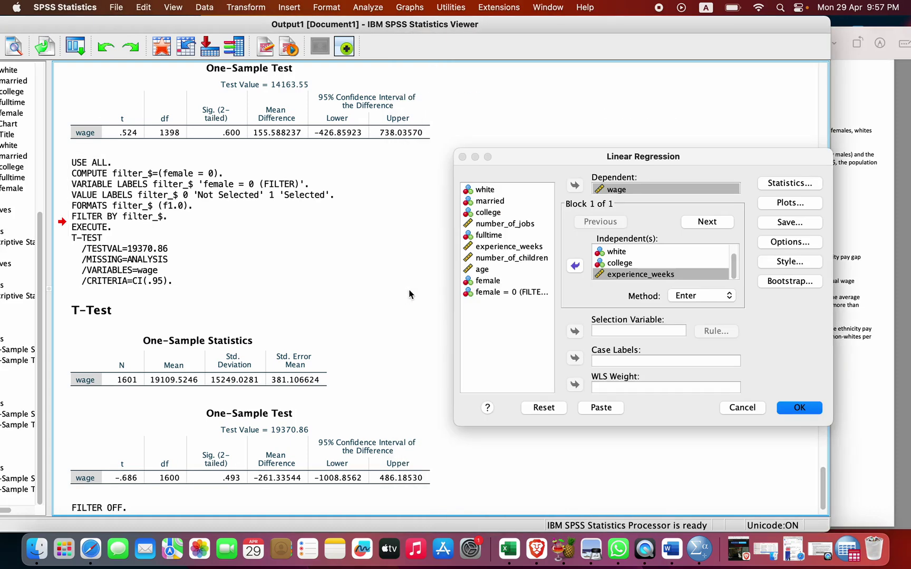
pyautogui.click(507, 268)
pyautogui.click(535, 246)
pyautogui.click(538, 257)
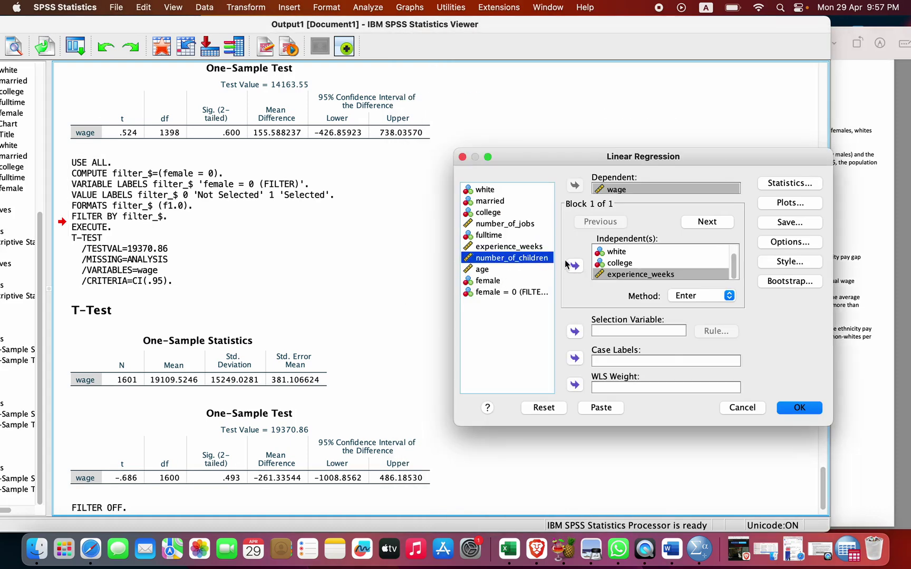
pyautogui.click(574, 267)
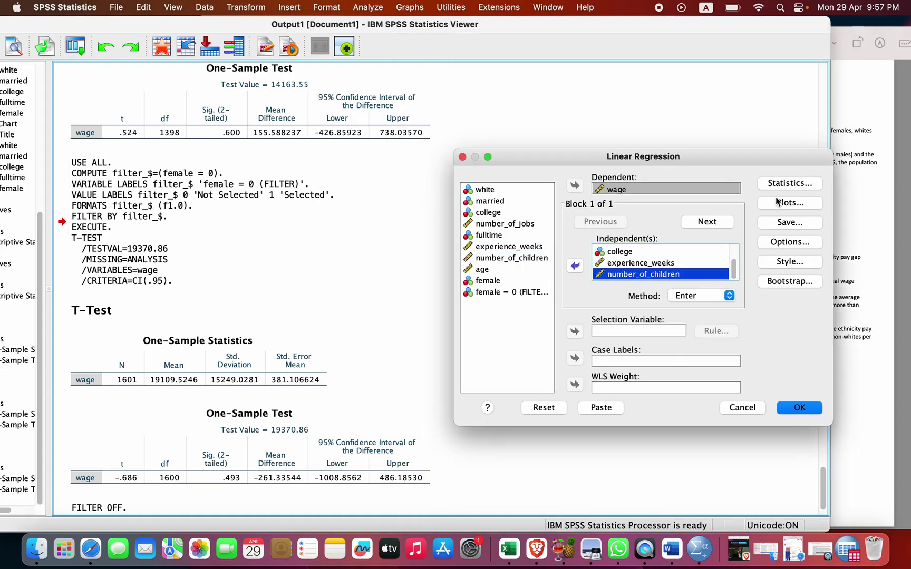
# Request 95% confidence intervals for the regression coefficients and accept the plot settings without adding any plots
pyautogui.click(789, 184)
pyautogui.click(377, 215)
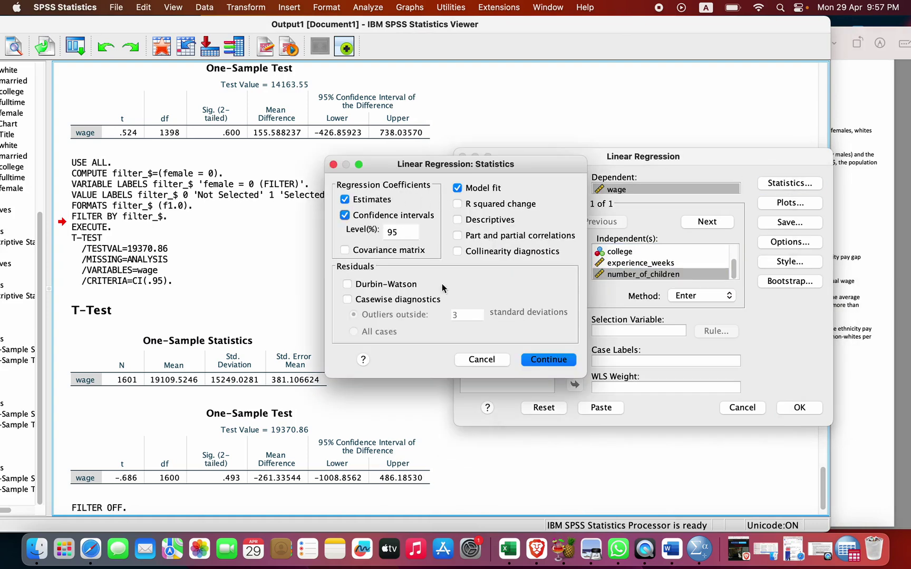
pyautogui.click(539, 360)
pyautogui.click(784, 206)
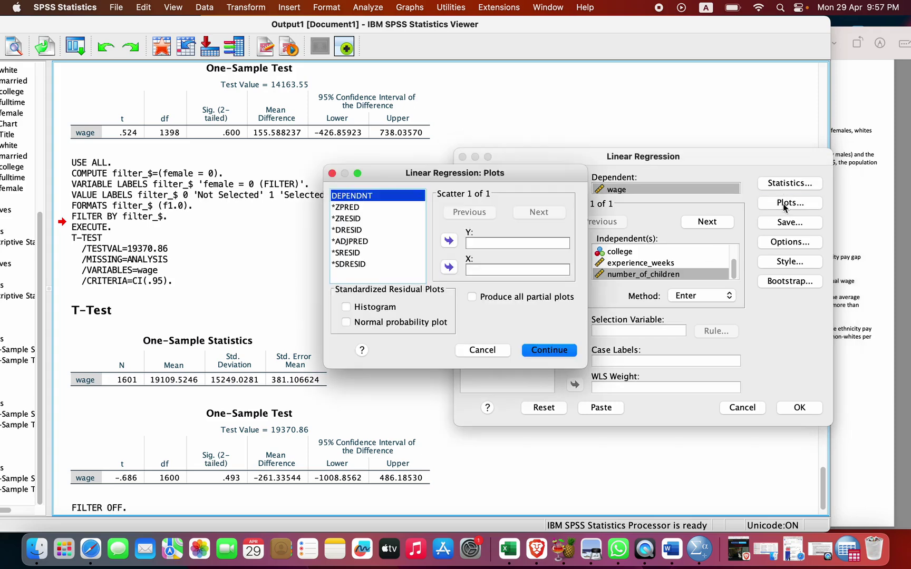
pyautogui.click(562, 351)
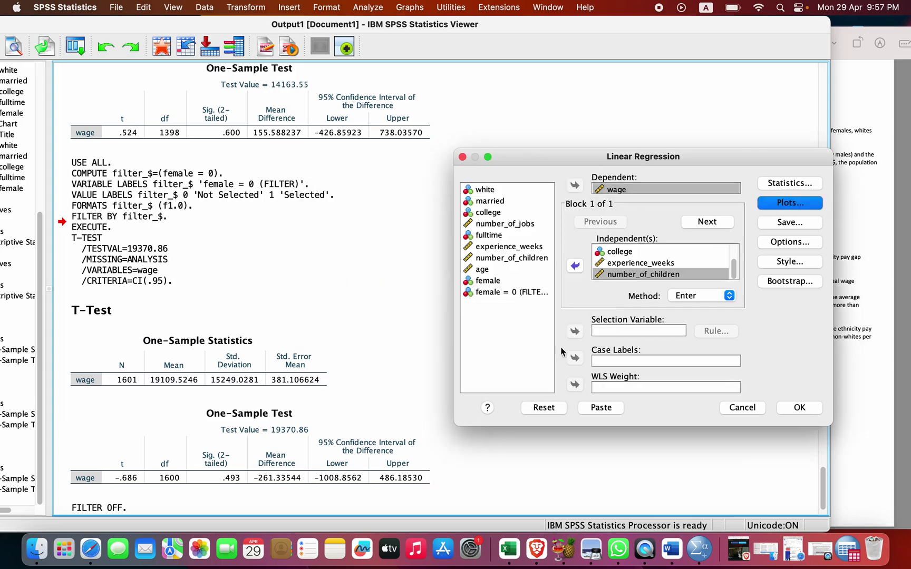
# Set the regression to save unstandardized and standardized predicted values, and run it
pyautogui.click(815, 220)
pyautogui.click(349, 107)
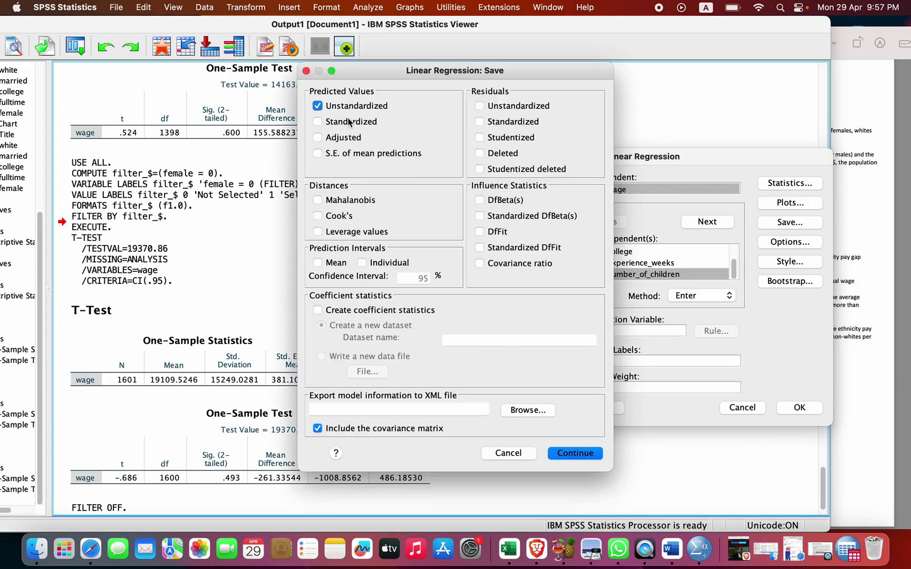
pyautogui.click(350, 122)
pyautogui.click(574, 455)
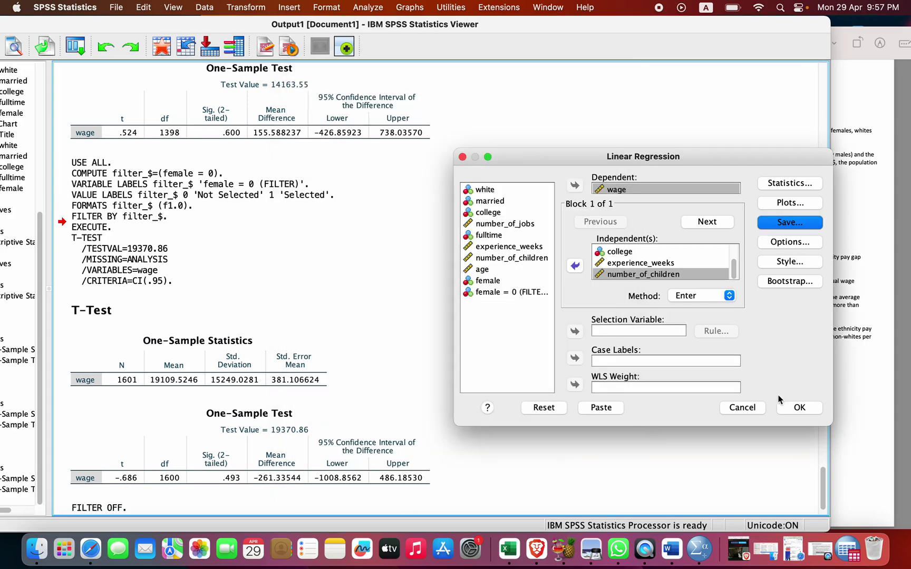
pyautogui.click(797, 408)
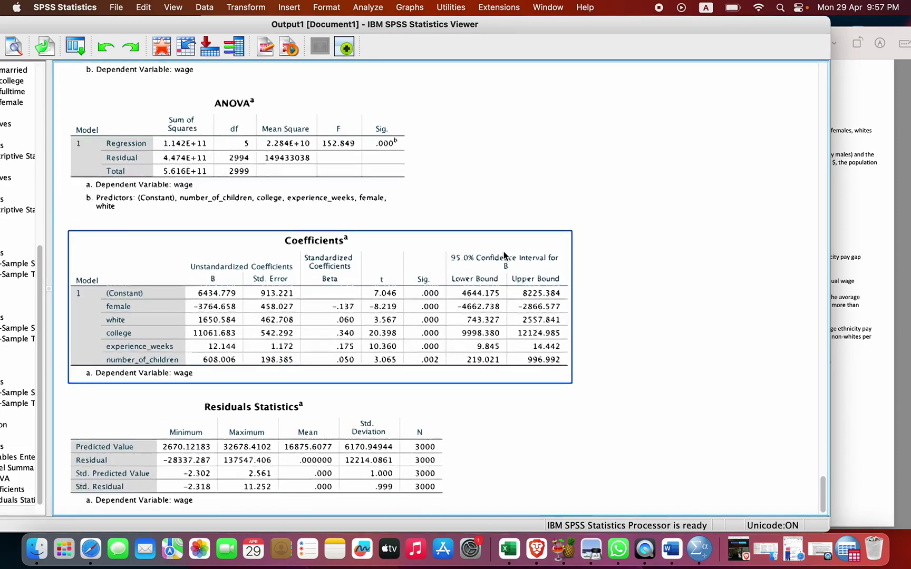
# Examine the regression output, checking the Model Summary, ANOVA and Coefficients tables for fit, significance and each predictor's effect
pyautogui.click(266, 321)
pyautogui.click(219, 364)
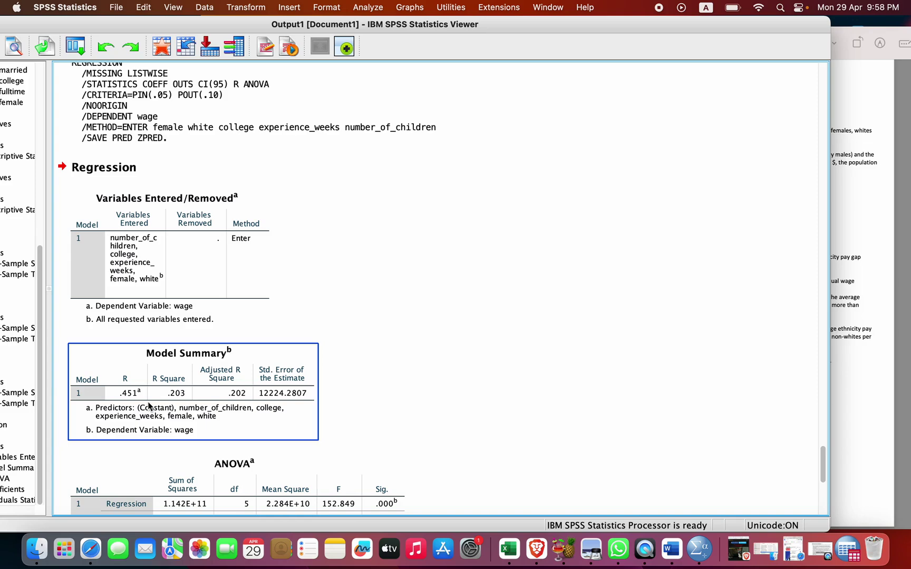
pyautogui.scroll(-10, 171, 383)
pyautogui.click(171, 388)
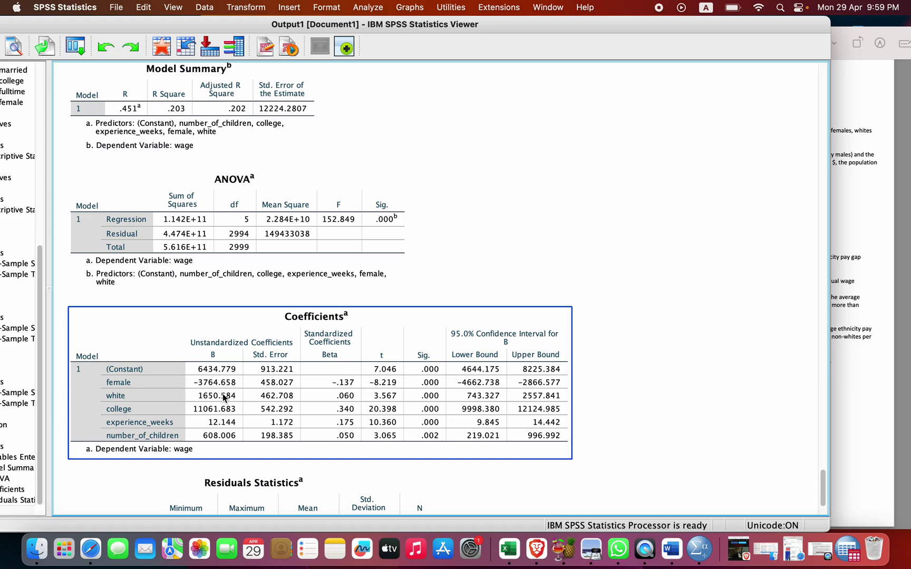
pyautogui.click(638, 451)
# Compare the Coefficients table with the variable definitions and pay gap questions in Instructions.pdf, and review the remaining output tables
pyautogui.click(846, 393)
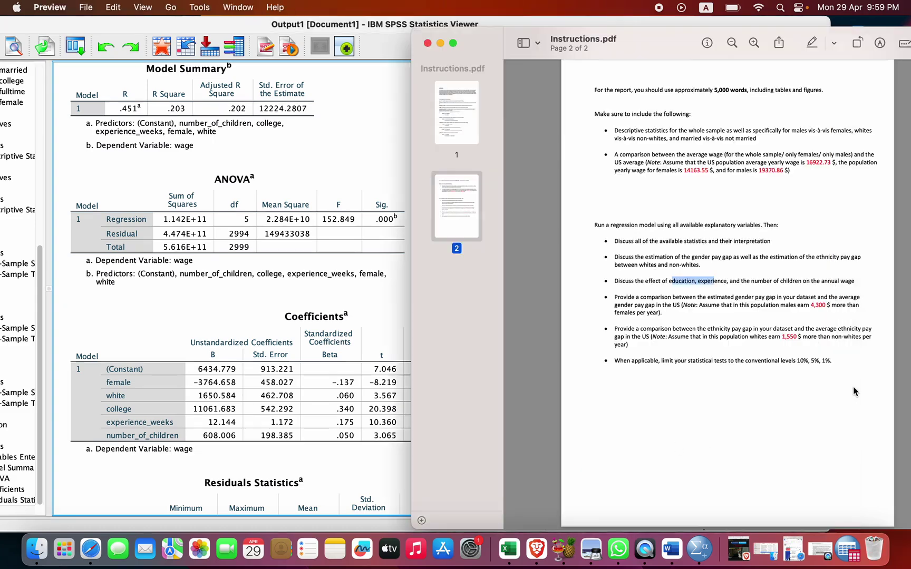
pyautogui.click(238, 382)
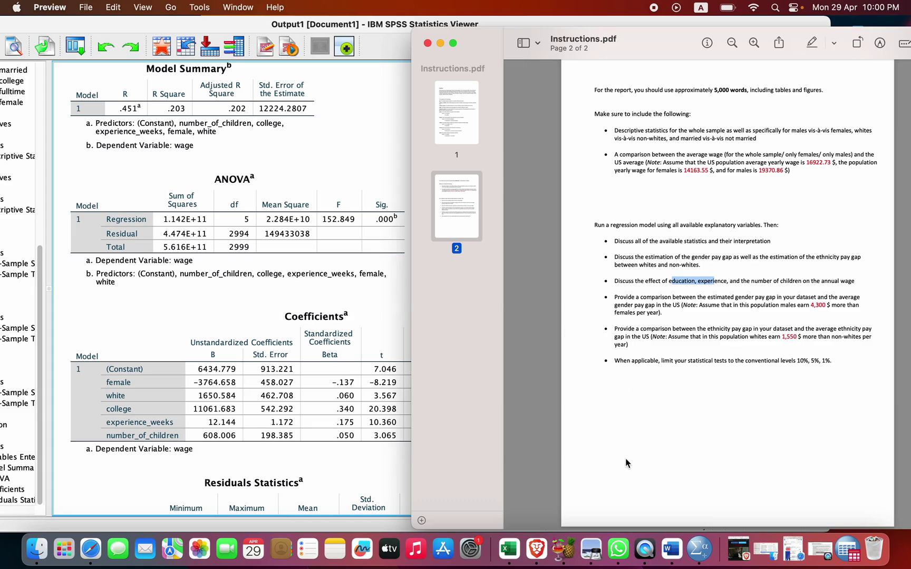
pyautogui.scroll(10, 626, 465)
pyautogui.scroll(1, 627, 465)
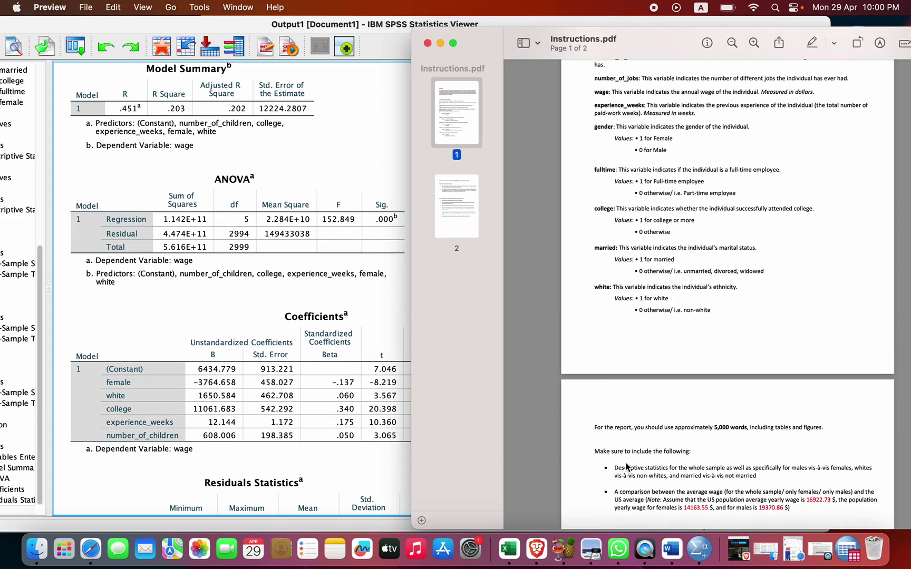
pyautogui.click(274, 444)
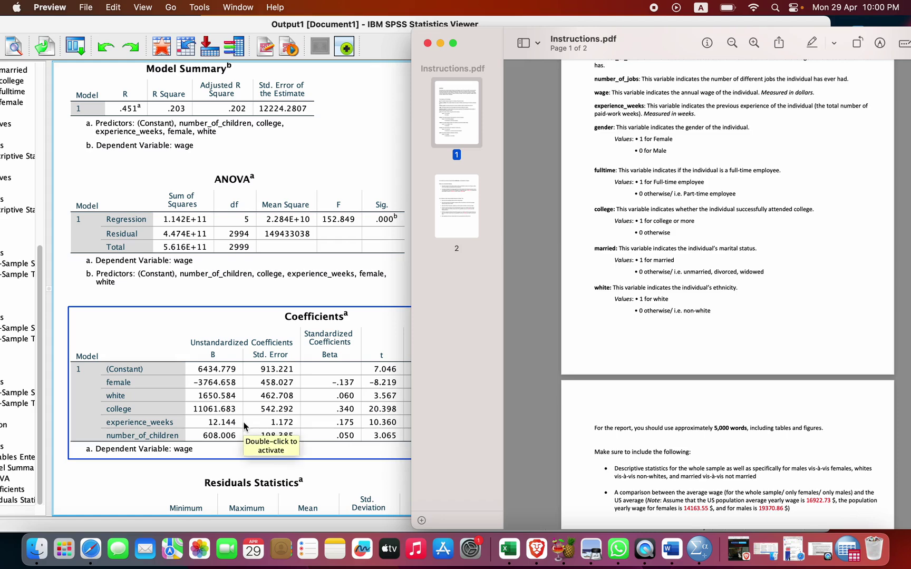
pyautogui.scroll(-6, 721, 323)
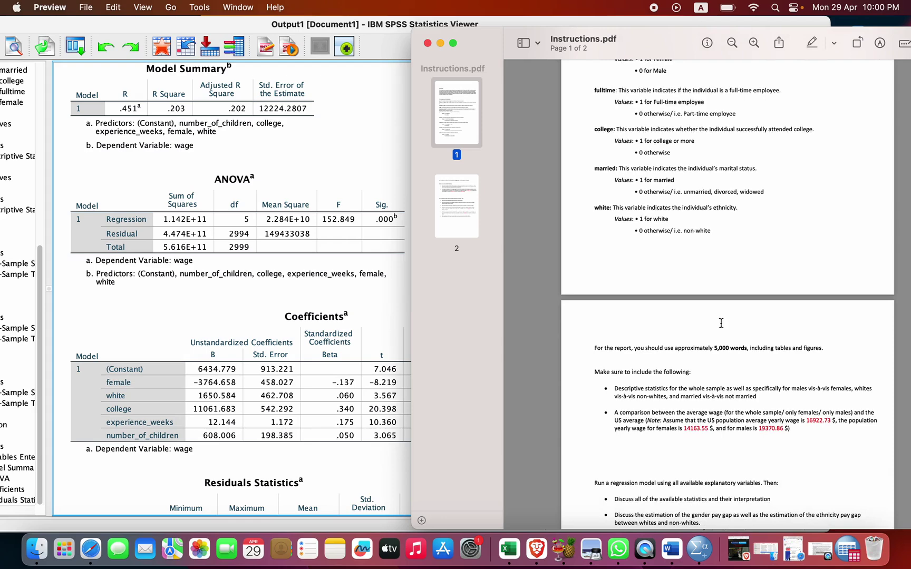
pyautogui.scroll(-3, 720, 323)
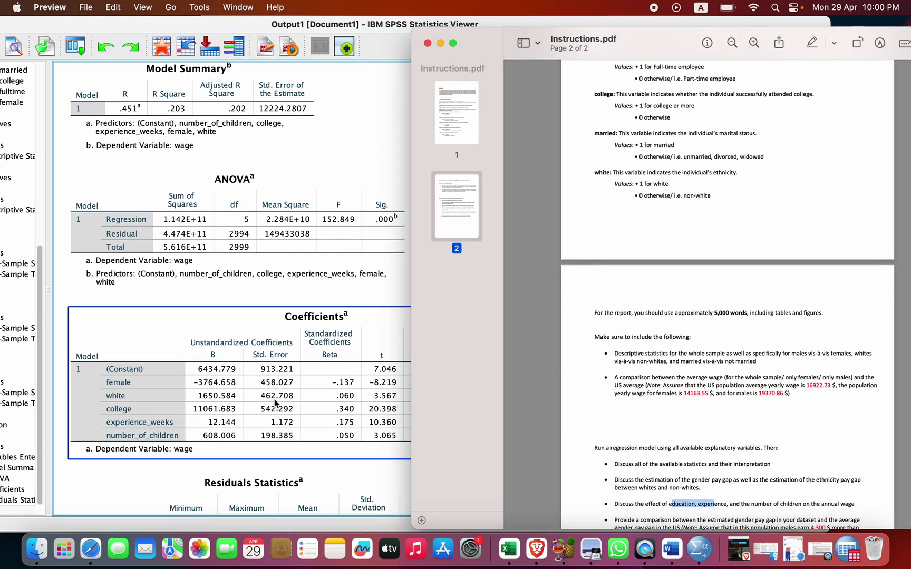
pyautogui.scroll(-3, 274, 399)
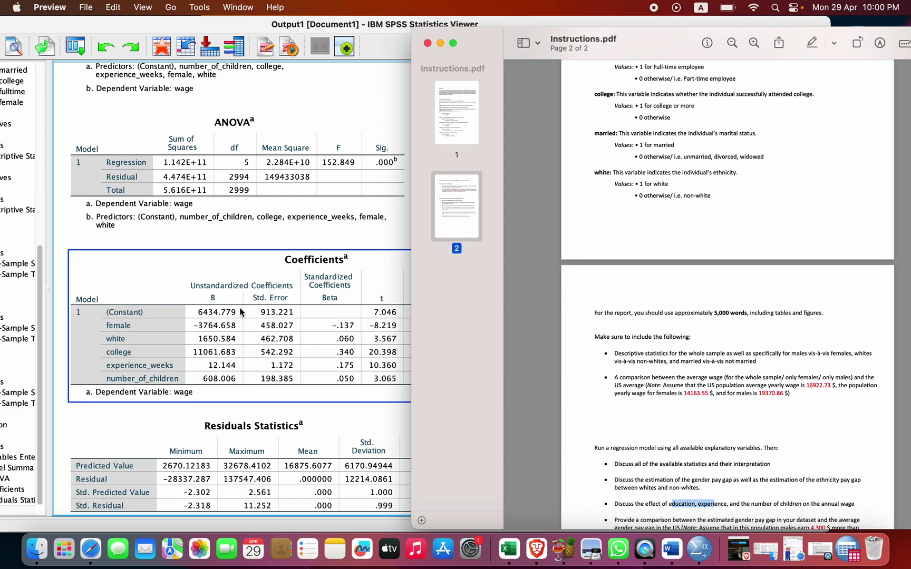
pyautogui.scroll(-2, 240, 312)
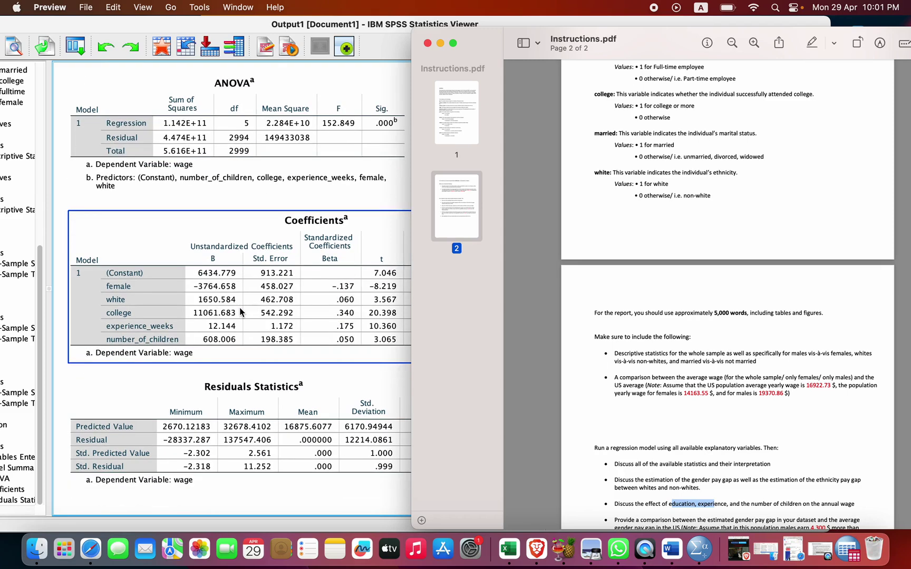
pyautogui.scroll(8, 239, 310)
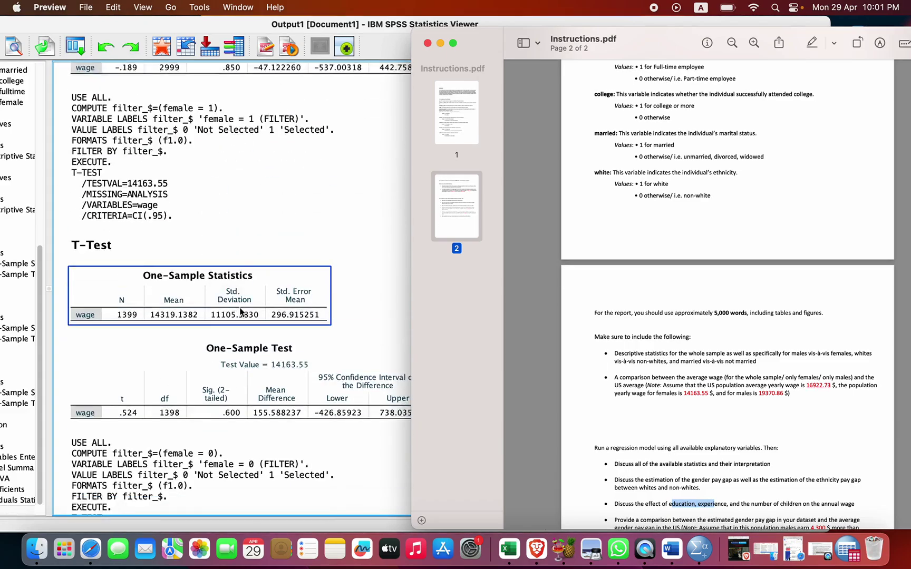
pyautogui.scroll(-6, 239, 312)
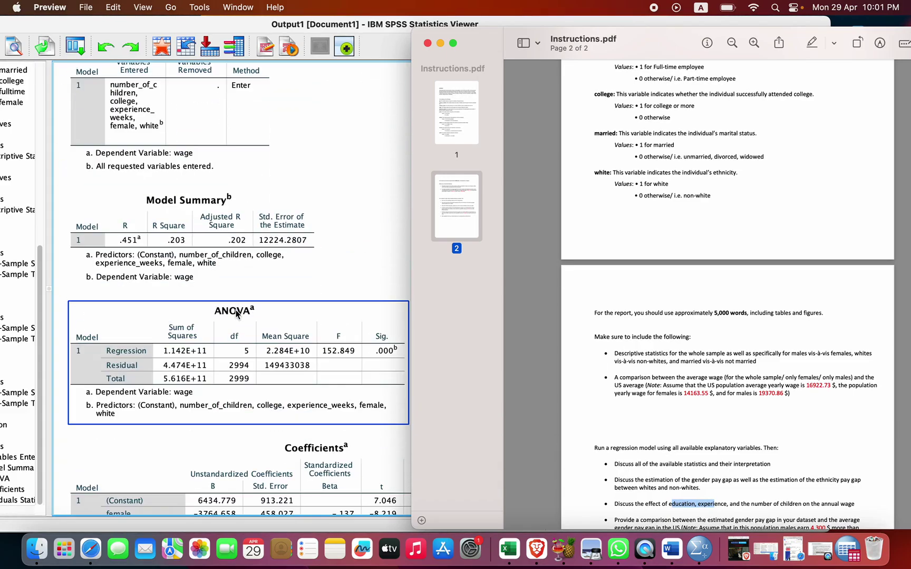